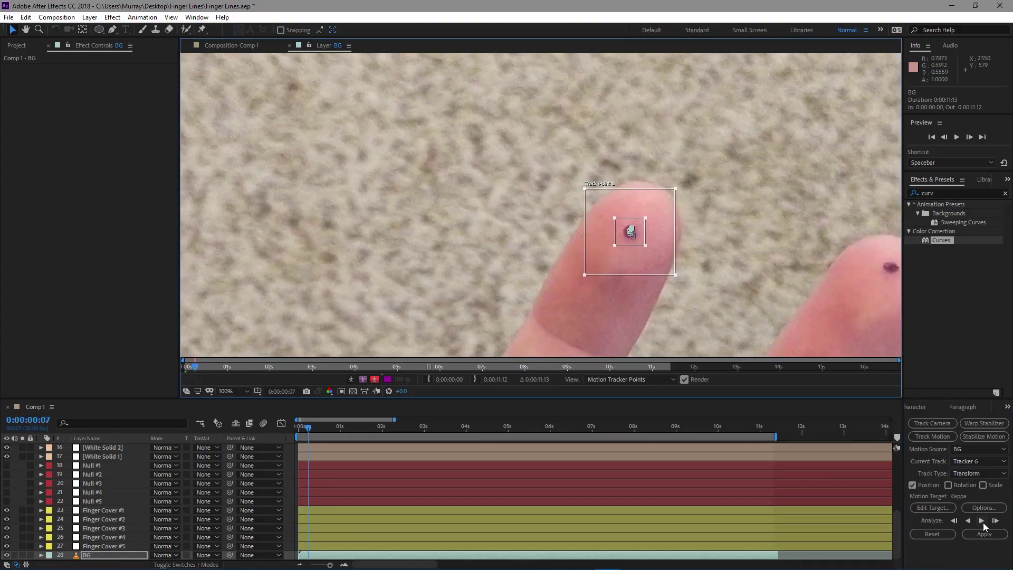
Step: Run Analyze Forward in the Tracker panel to track the fingertip forward a couple of frames
click(995, 520)
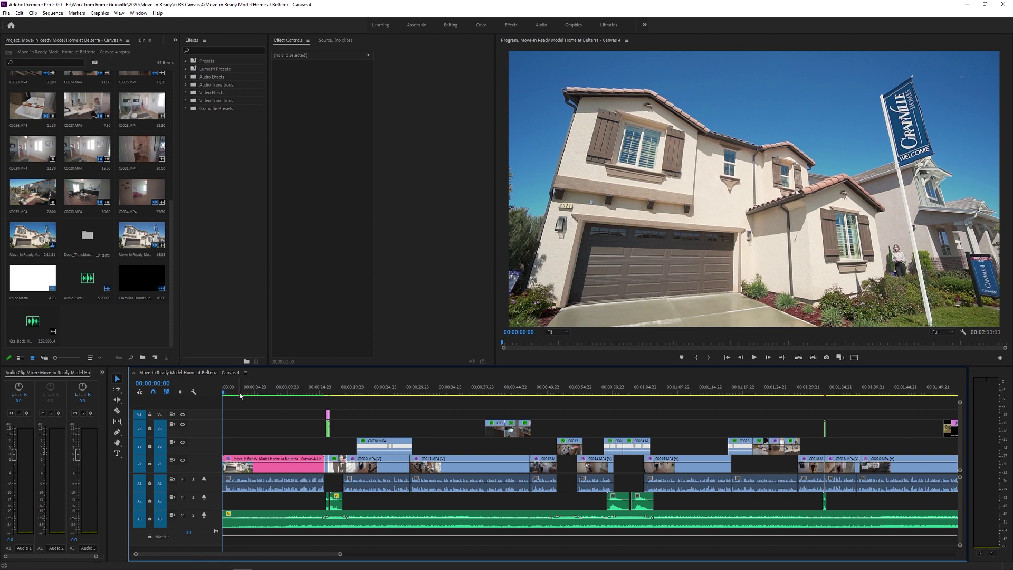
Step: Play the Canvas 4 sequence and stop at 00:00:12:02 to preview the garage-door title
key(space)
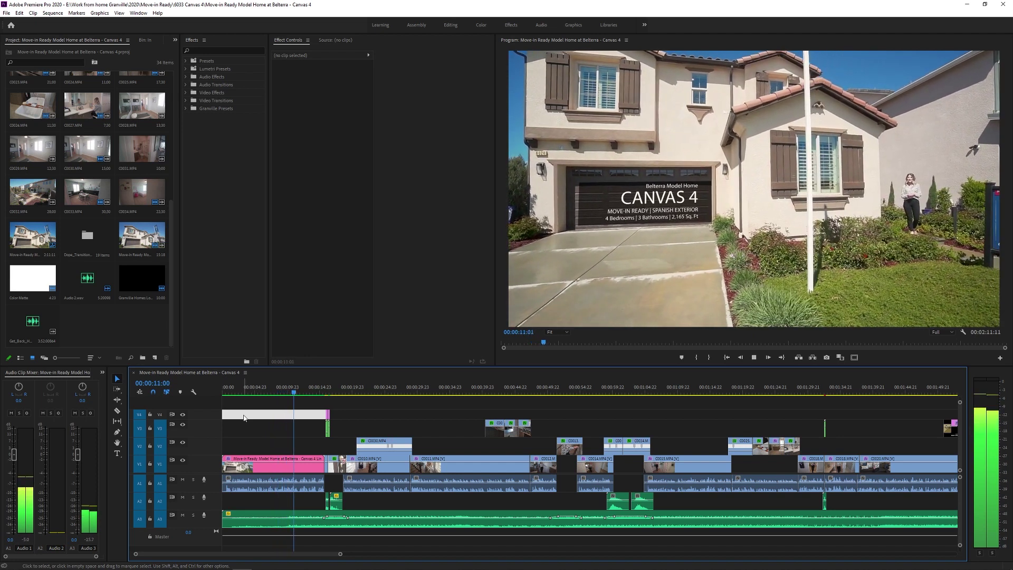
key(ctrl+z)
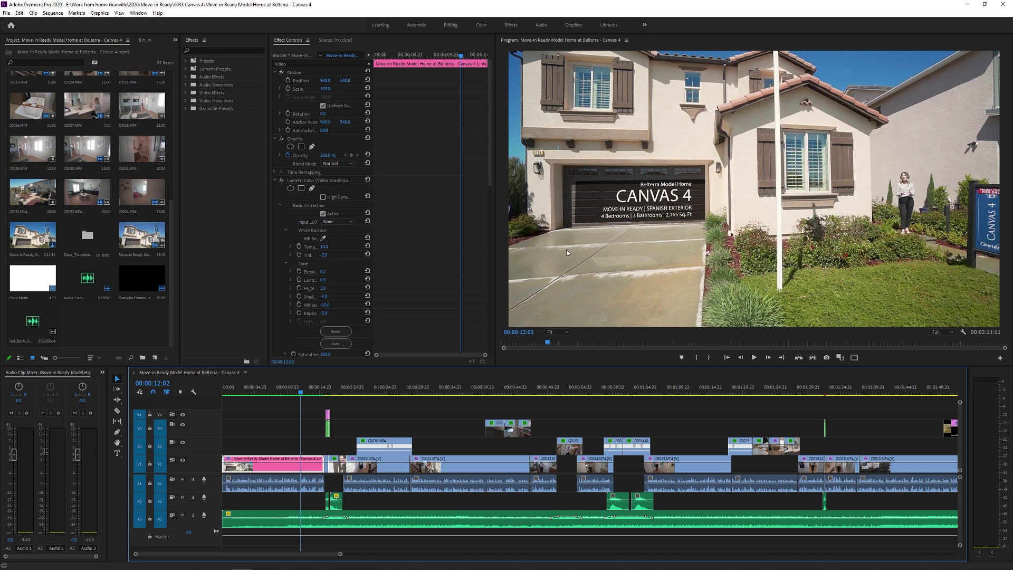
Step: Create a new sequence, Sequence 02, with the default settings
click(154, 357)
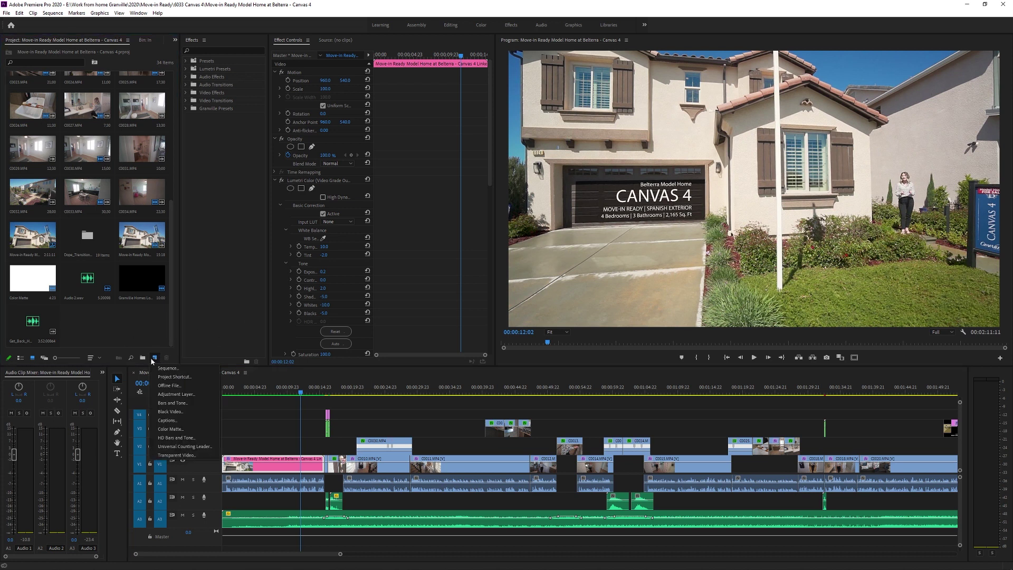
click(167, 369)
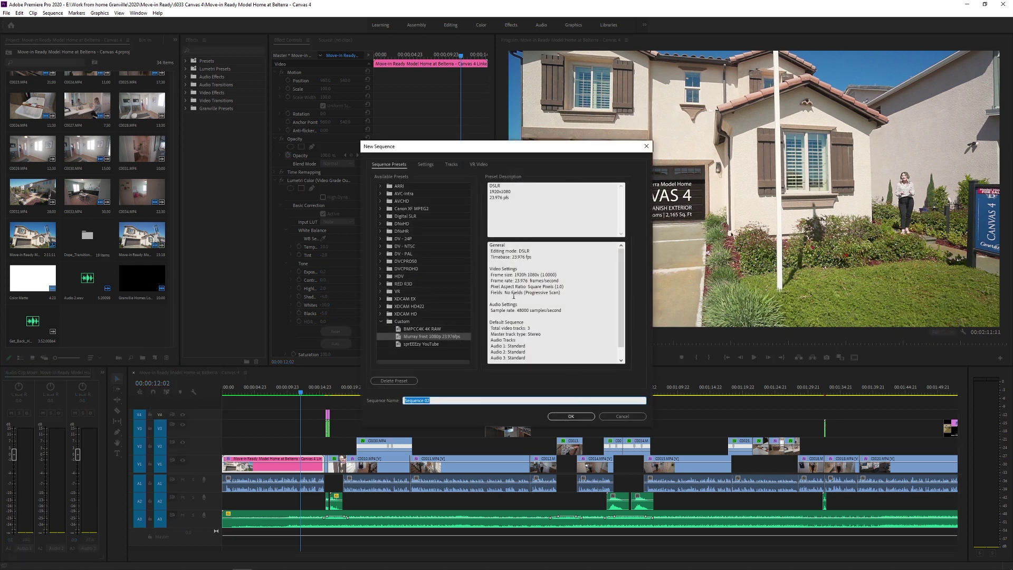
click(576, 415)
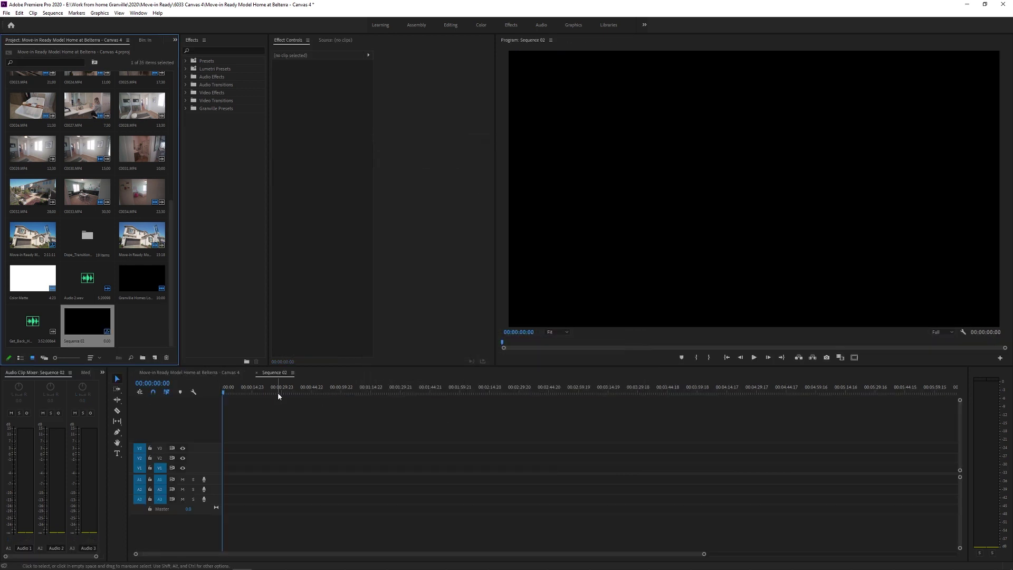
Step: Place C0009.MP4 in Sequence 02, preview it, and replace it with an After Effects composition
scroll(87, 195, up, 5)
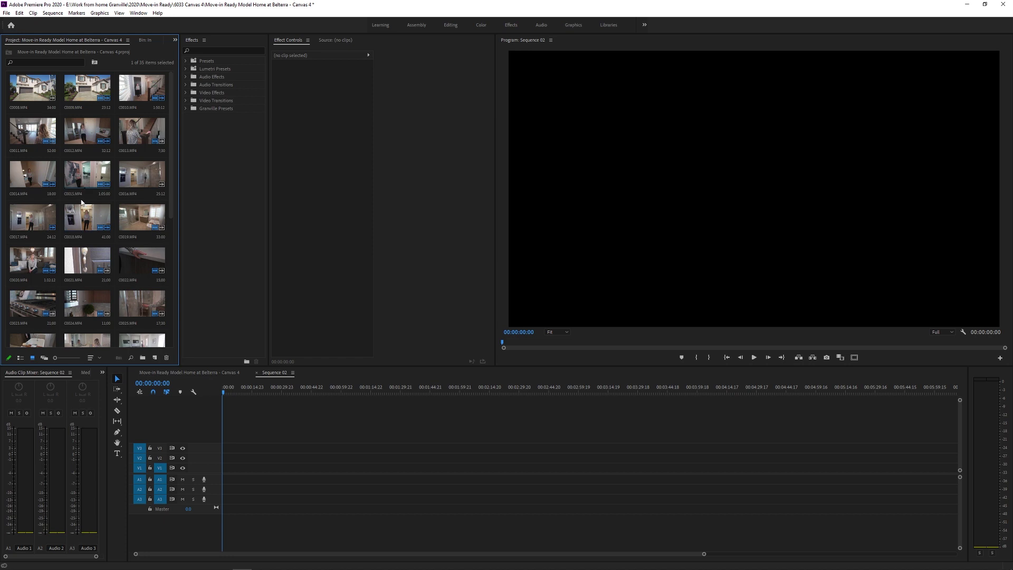
drag(254, 448, 229, 450)
drag(369, 390, 215, 419)
key(space)
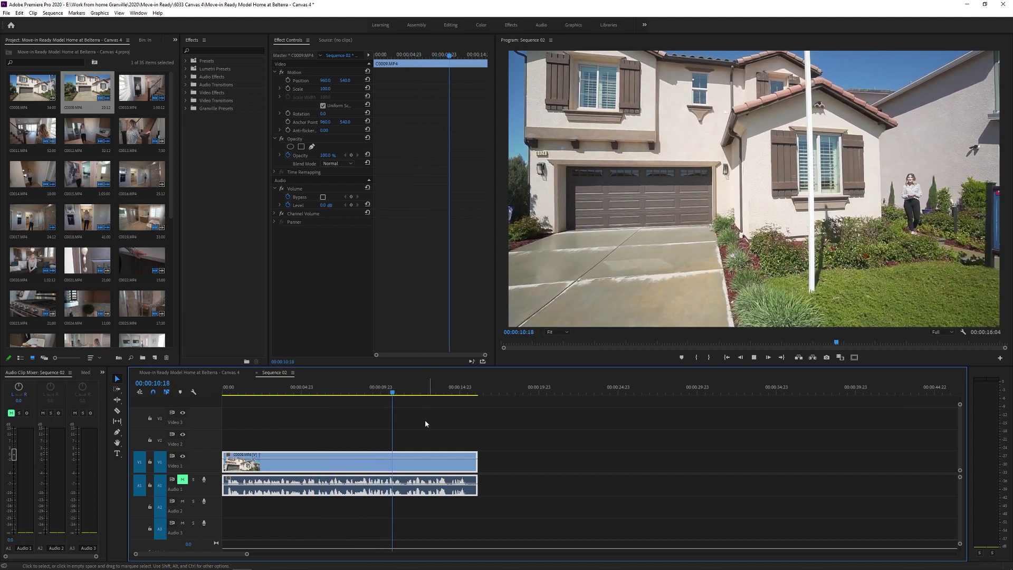
click(338, 390)
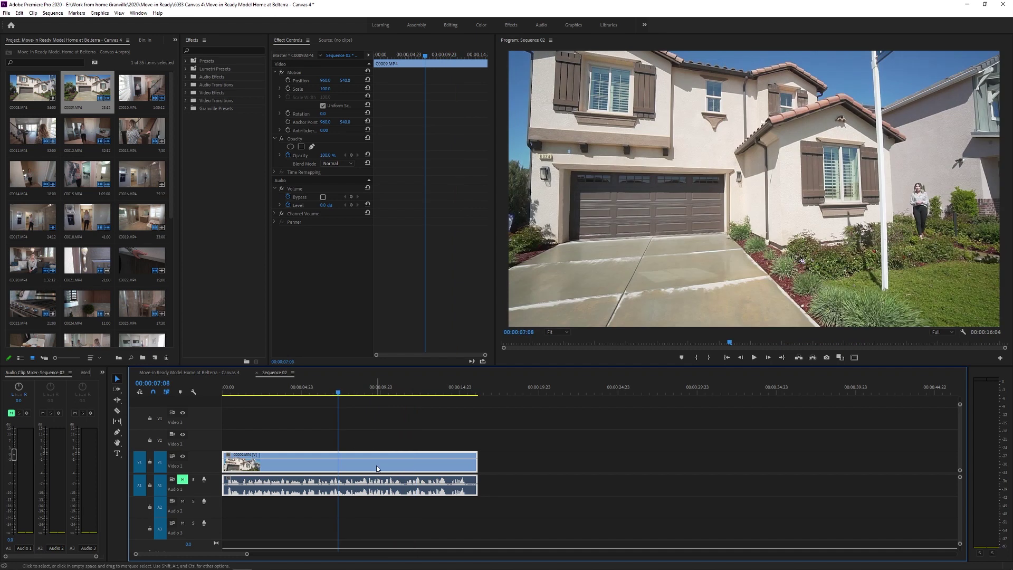
right_click(377, 468)
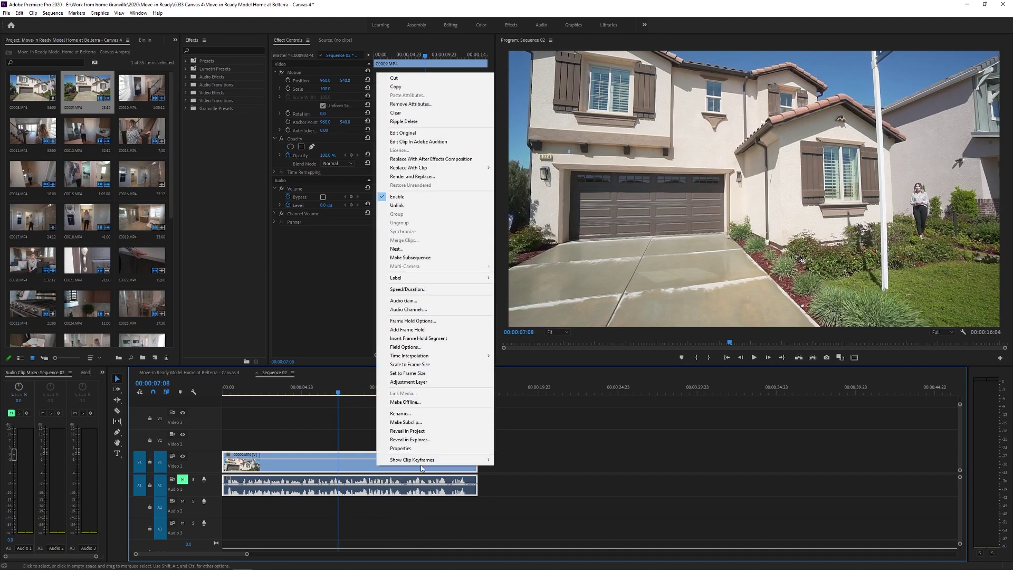
click(448, 159)
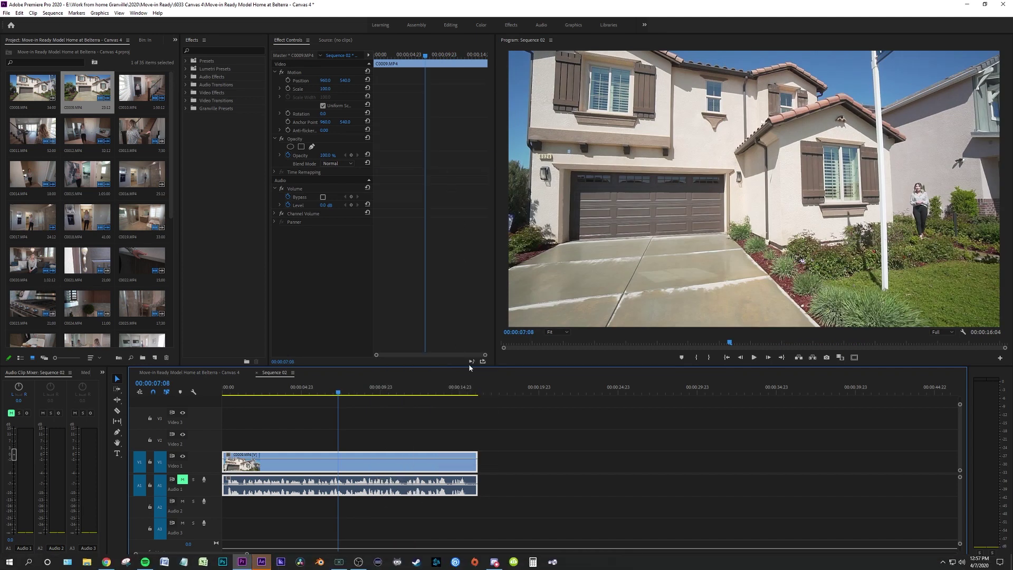
Step: Select the C0009.MP4 layer in the linked comp and run Track Camera, dismissing the warning
click(261, 563)
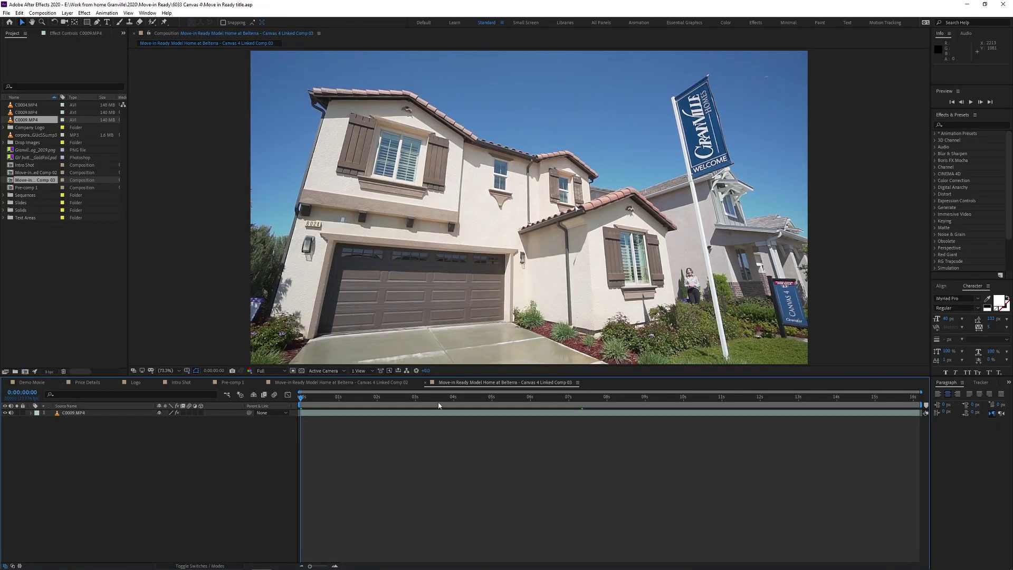
click(386, 414)
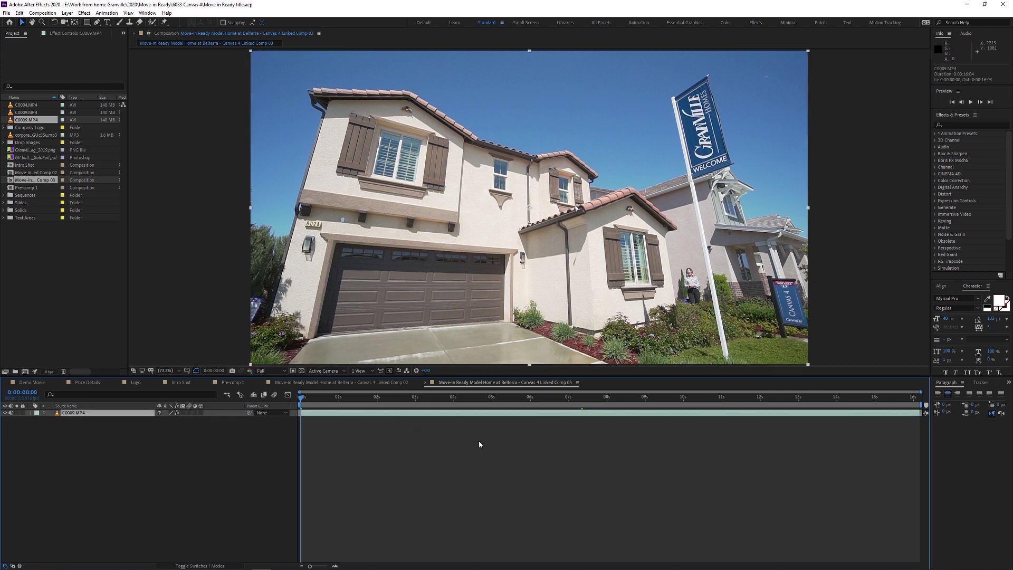
click(981, 383)
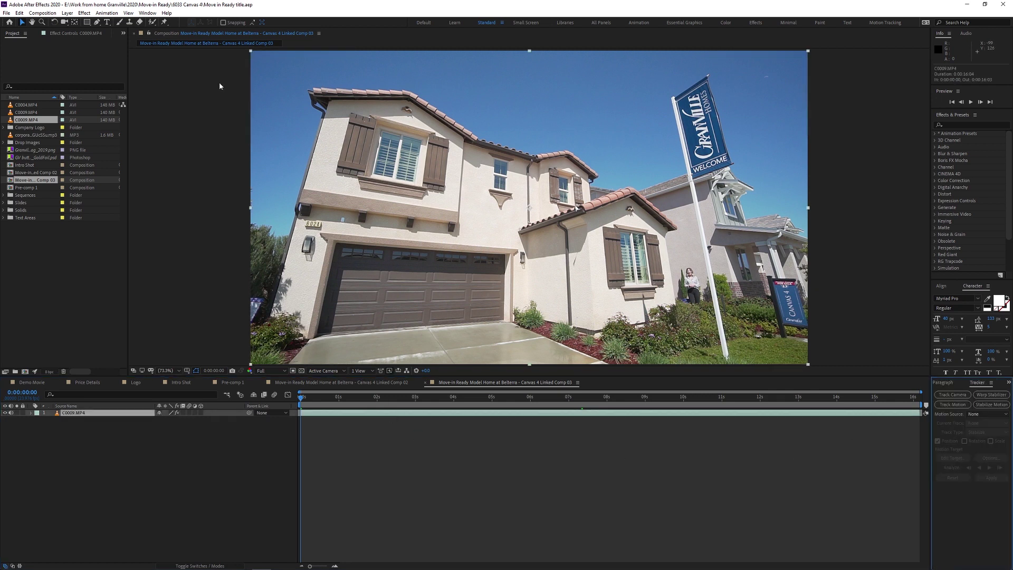
click(147, 13)
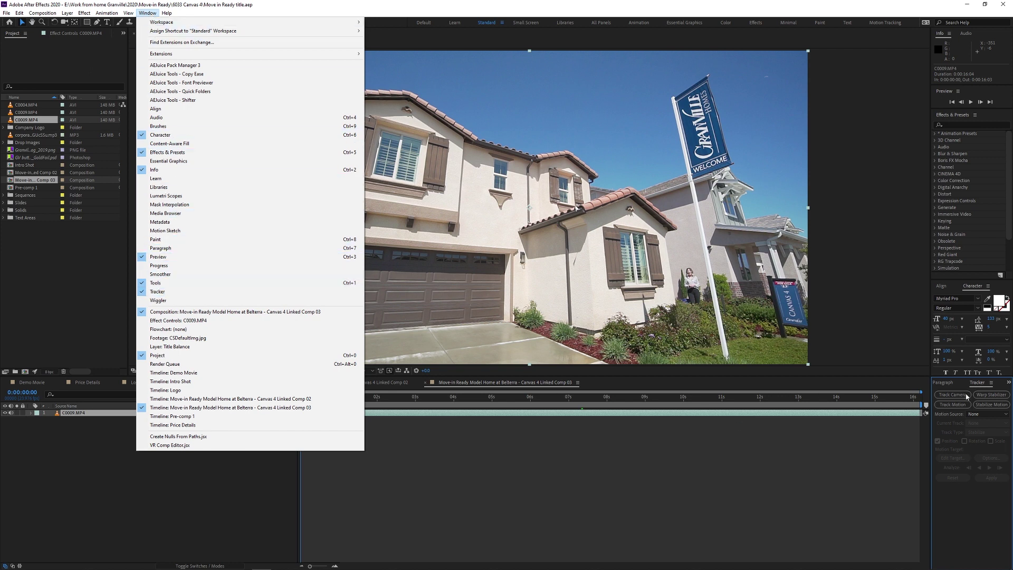
click(963, 463)
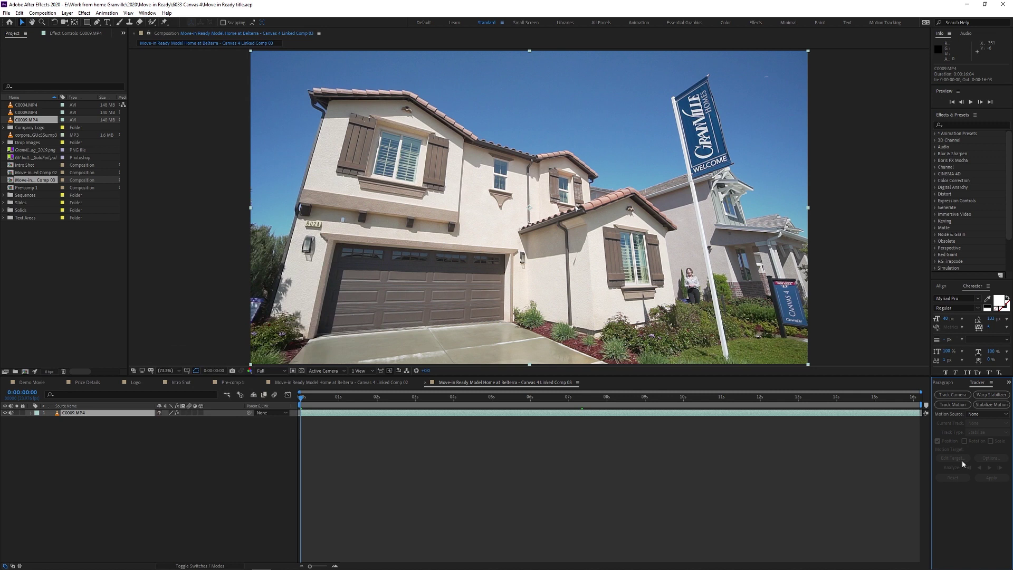
click(954, 395)
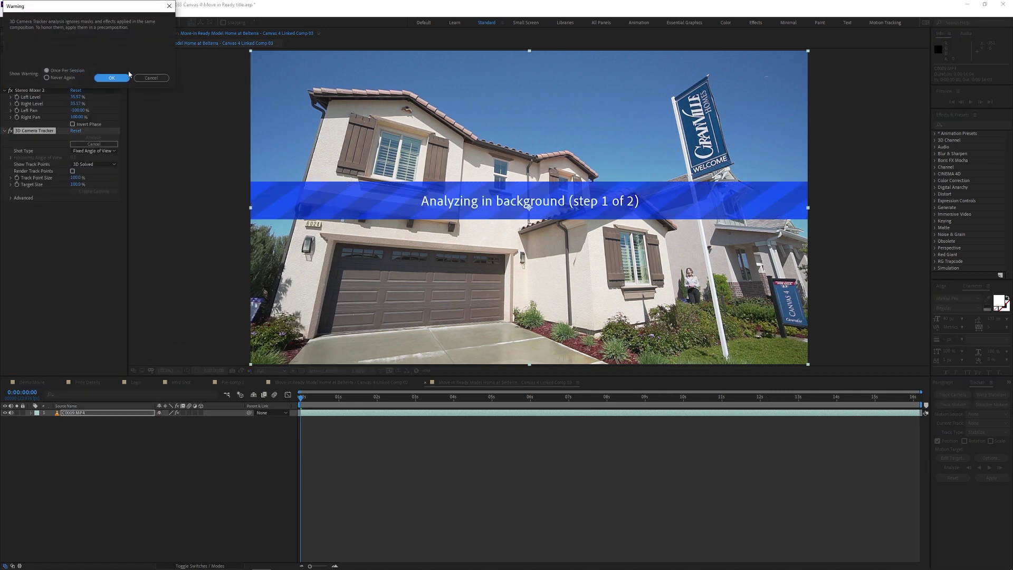
click(112, 77)
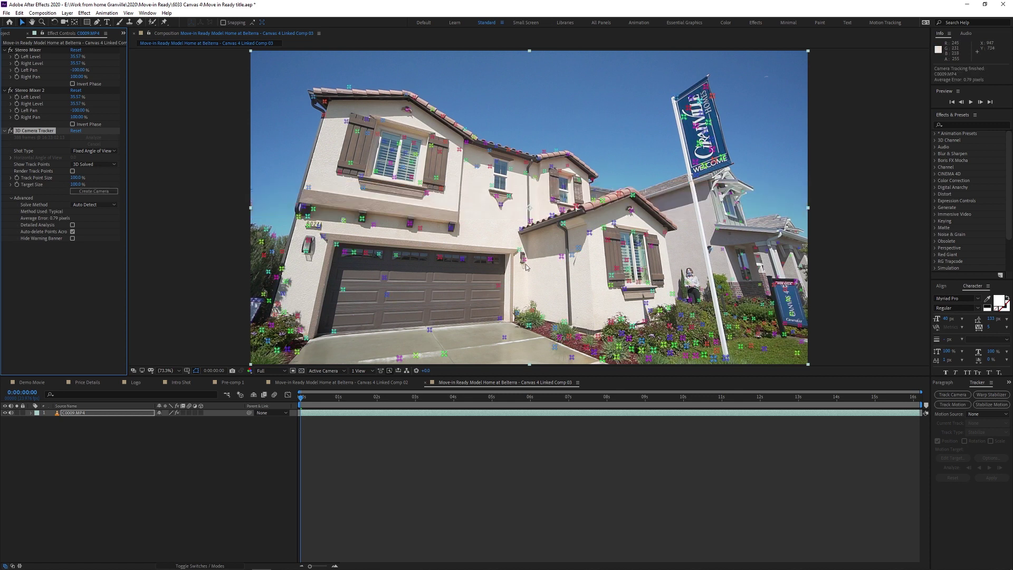
Step: Show the solved track points and enlarge the target and the track points to 274%
click(131, 413)
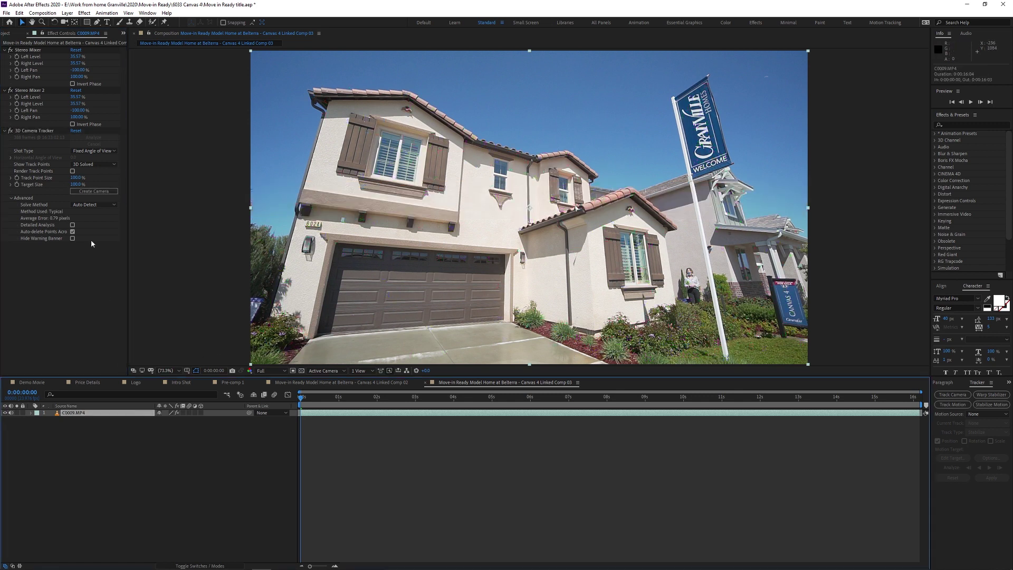
click(36, 131)
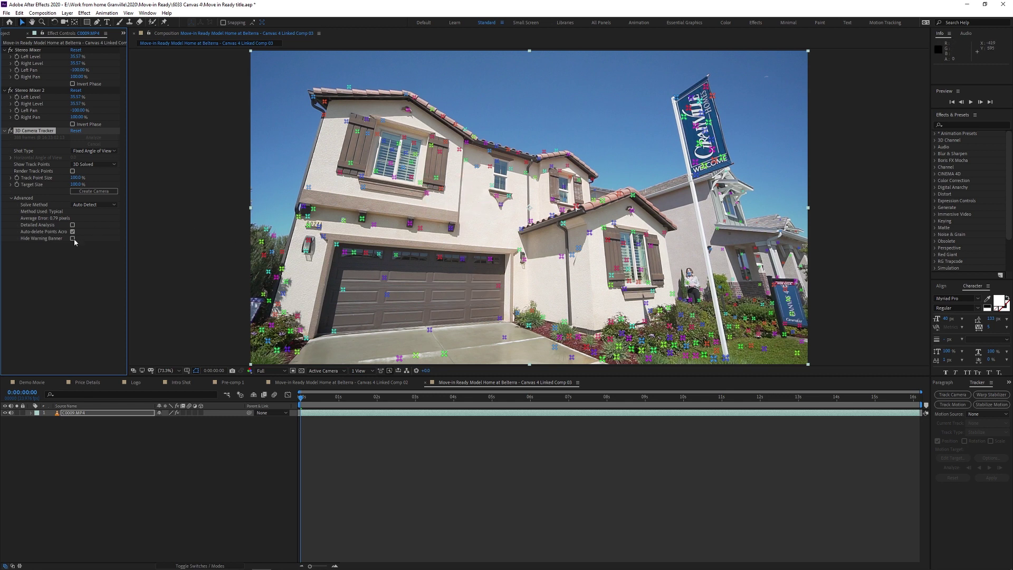
drag(76, 186, 88, 182)
drag(80, 177, 140, 179)
click(485, 218)
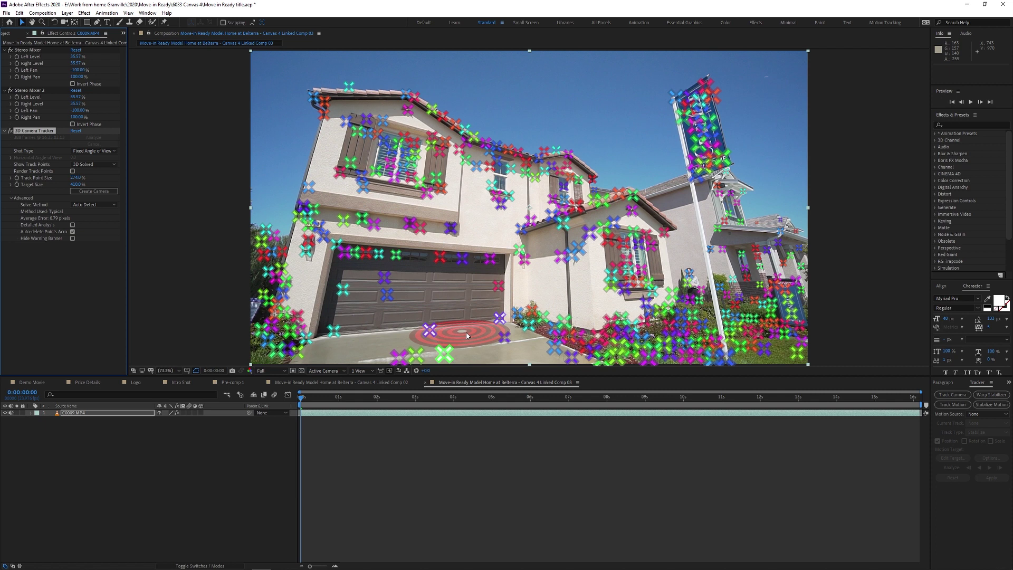
Step: Select a cluster of track points on the garage door to place the target there
mouse_move(475, 248)
mouse_down()
mouse_move(367, 265)
mouse_move(433, 346)
mouse_move(521, 310)
mouse_move(486, 260)
mouse_move(484, 290)
mouse_up()
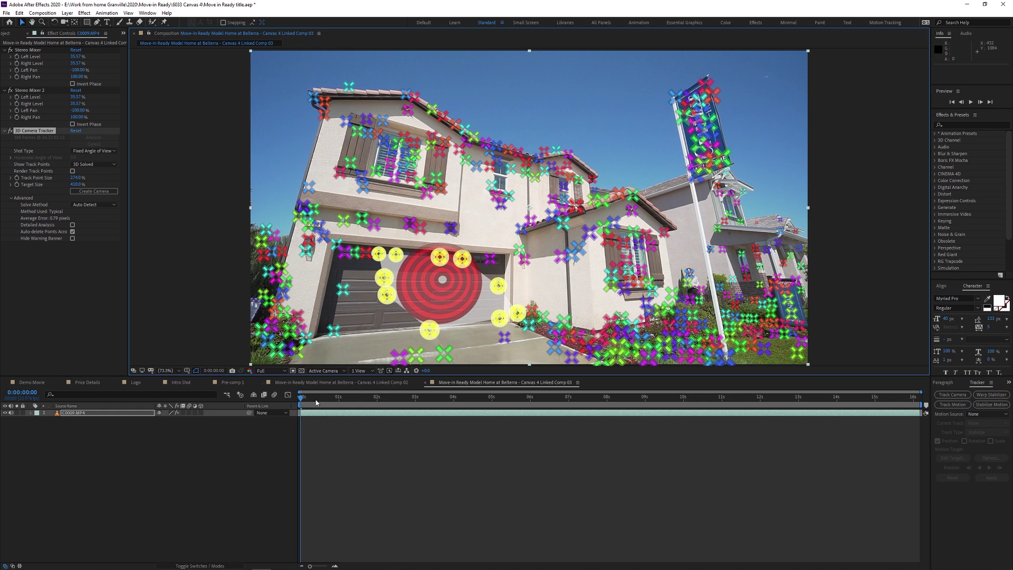
drag(316, 402, 293, 404)
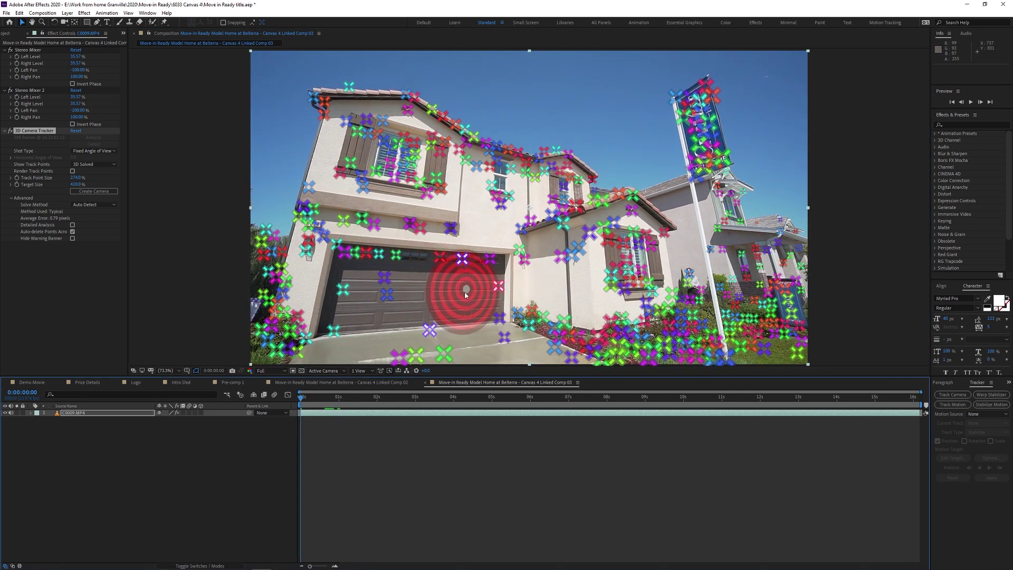
click(464, 267)
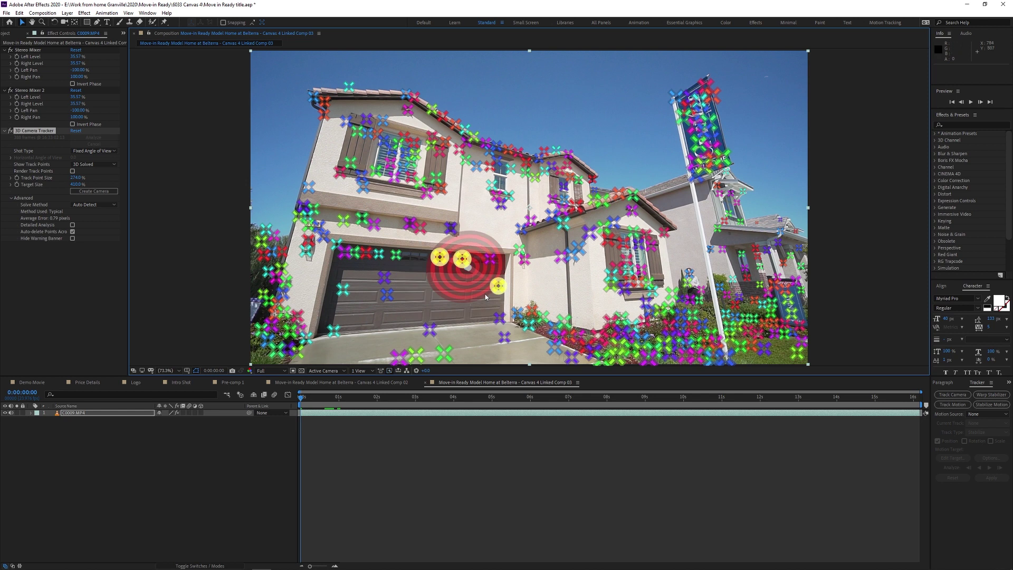
mouse_move(479, 296)
mouse_down()
mouse_move(391, 285)
mouse_move(490, 304)
mouse_up()
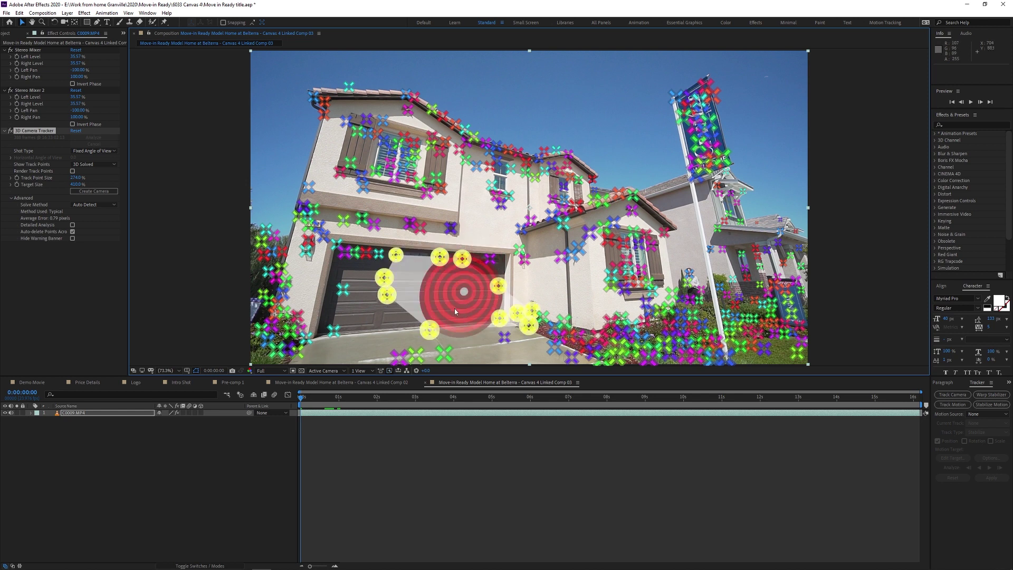
Step: Create a track null and camera from the selected points and scale Track Null 1 to 3995%
right_click(459, 294)
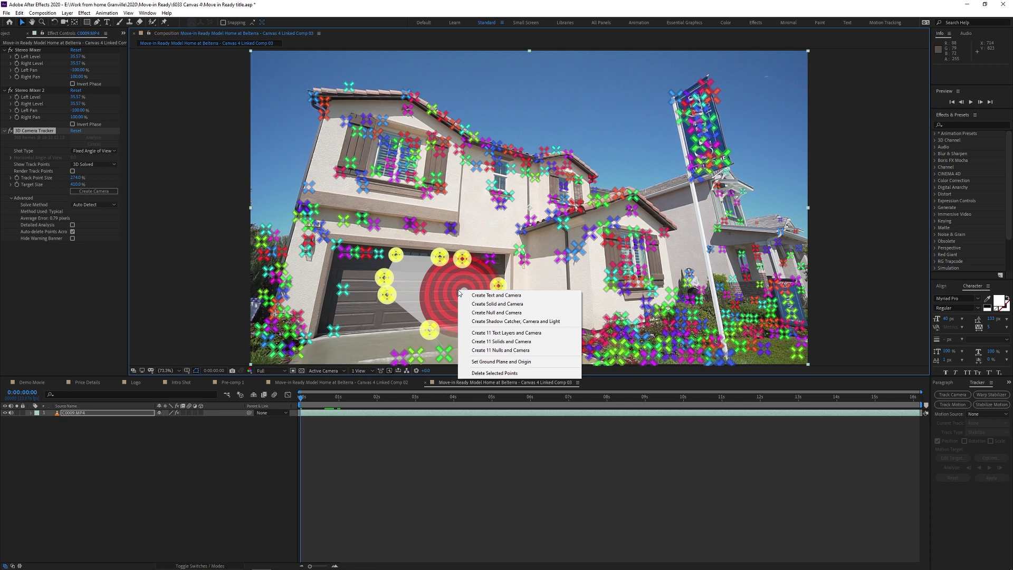
click(504, 313)
click(143, 465)
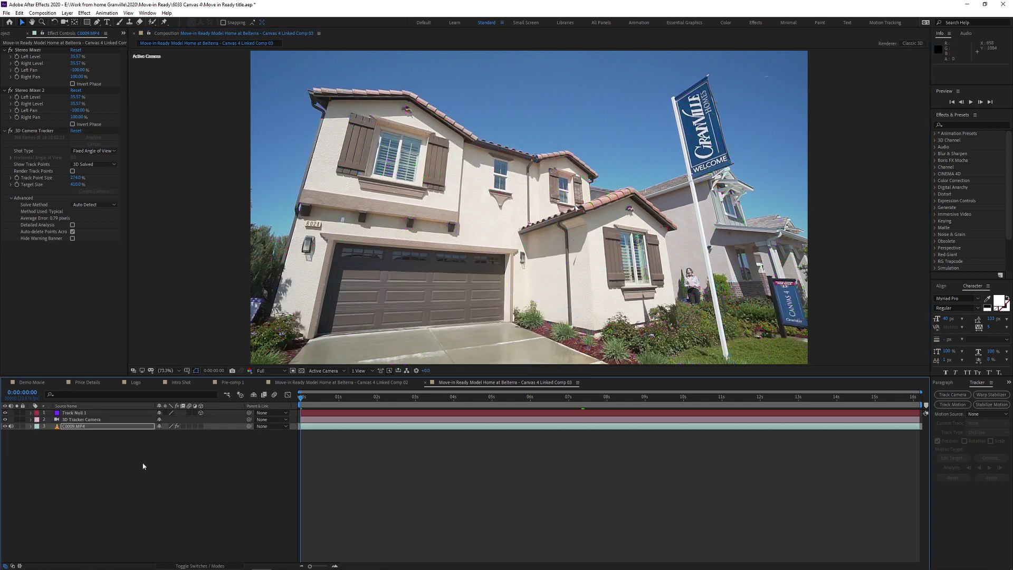
click(83, 414)
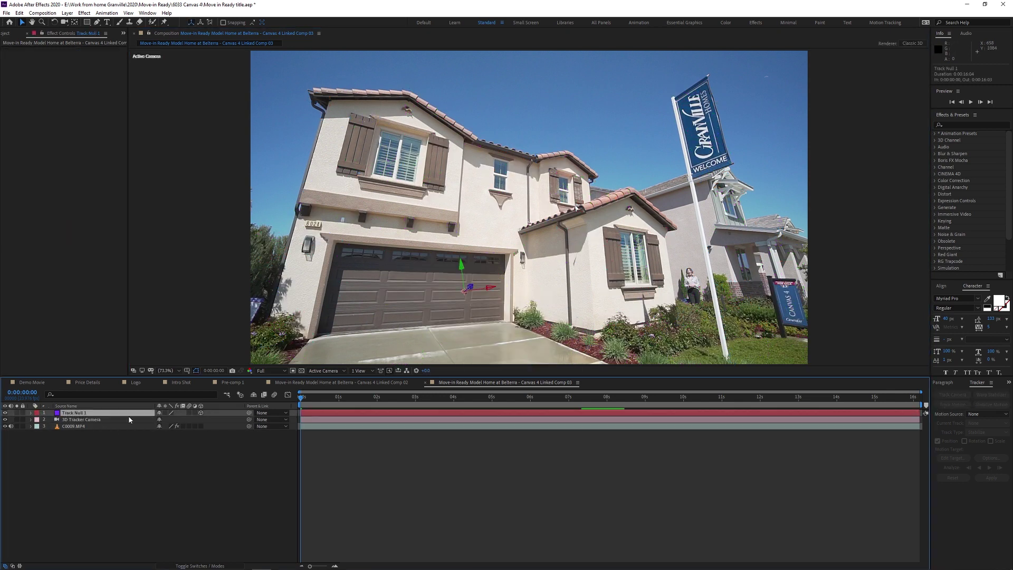
key(s)
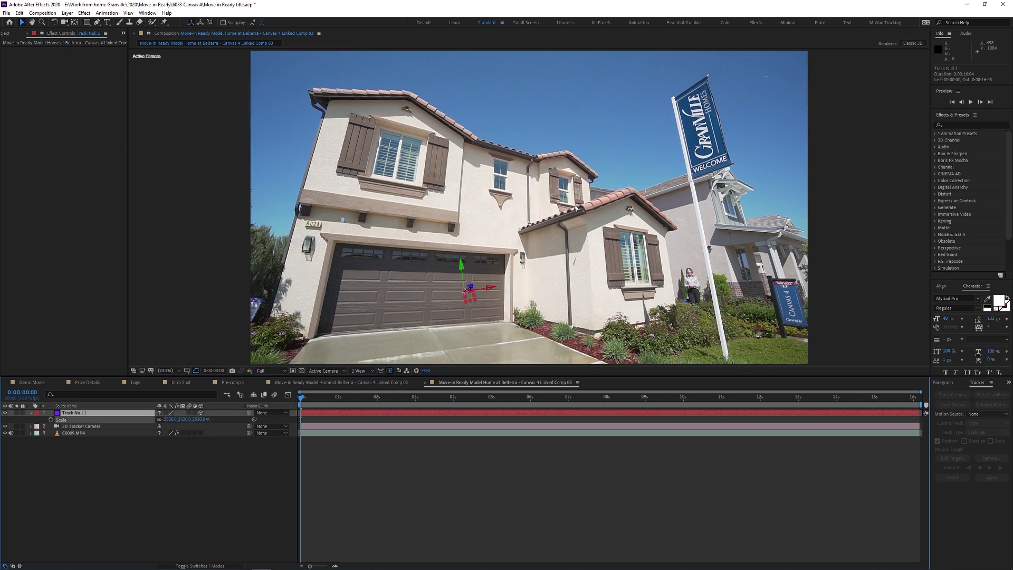
drag(463, 291, 595, 447)
Step: Scrub and play the shot to confirm the null stays pinned to the garage door
drag(304, 403, 303, 439)
key(space)
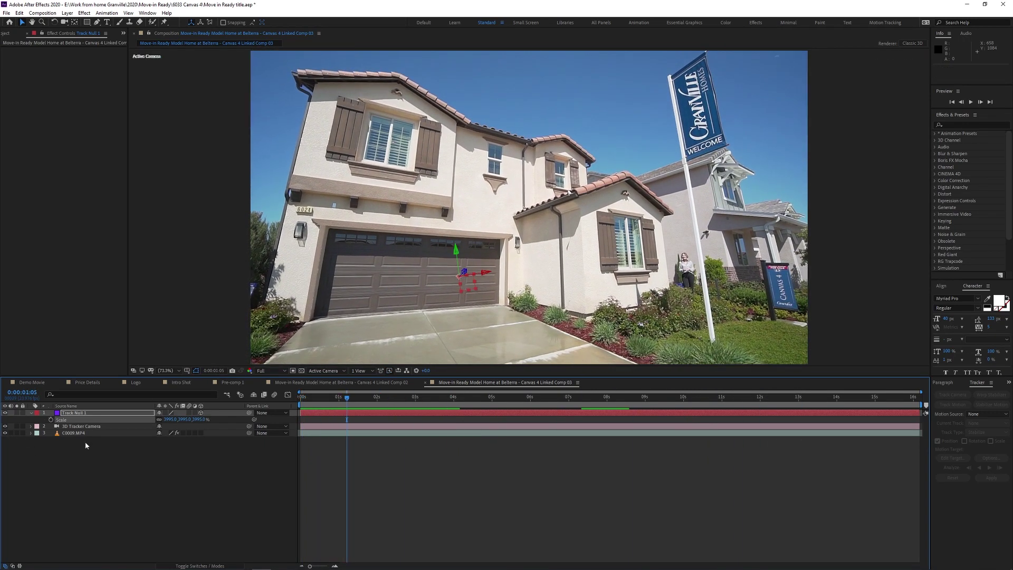
key(Home)
key(space)
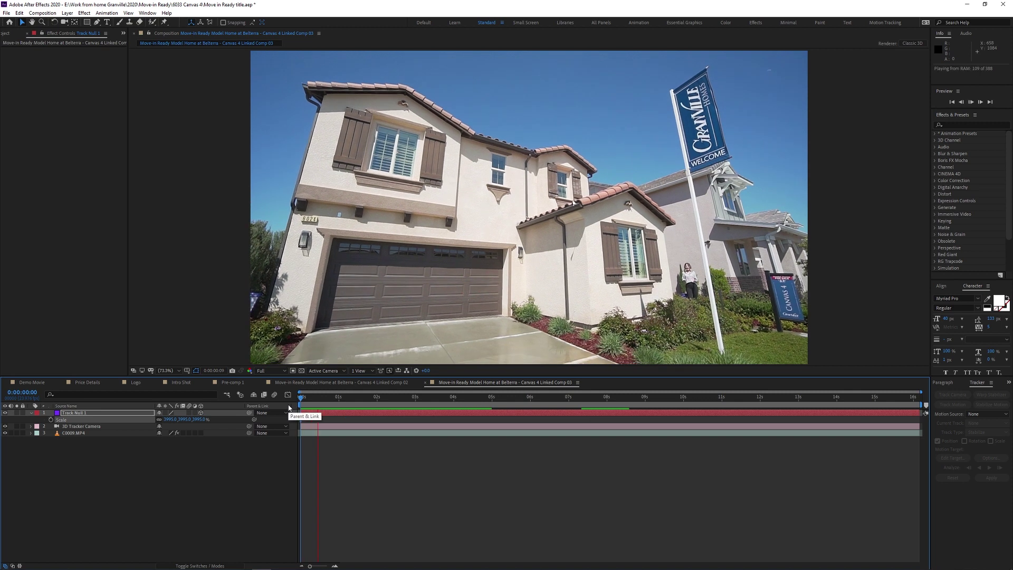
key(space)
drag(313, 403, 505, 409)
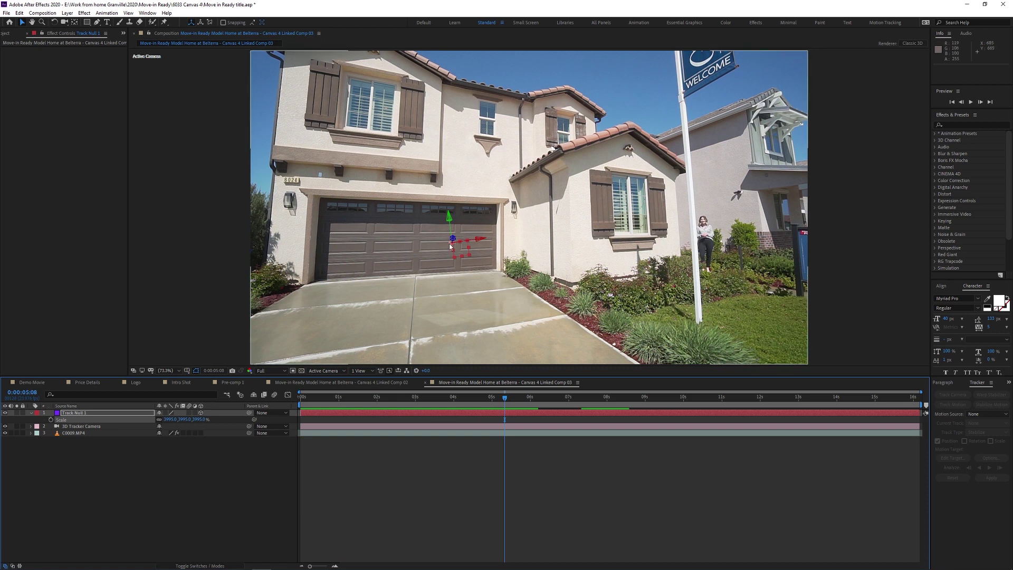
drag(365, 404, 462, 405)
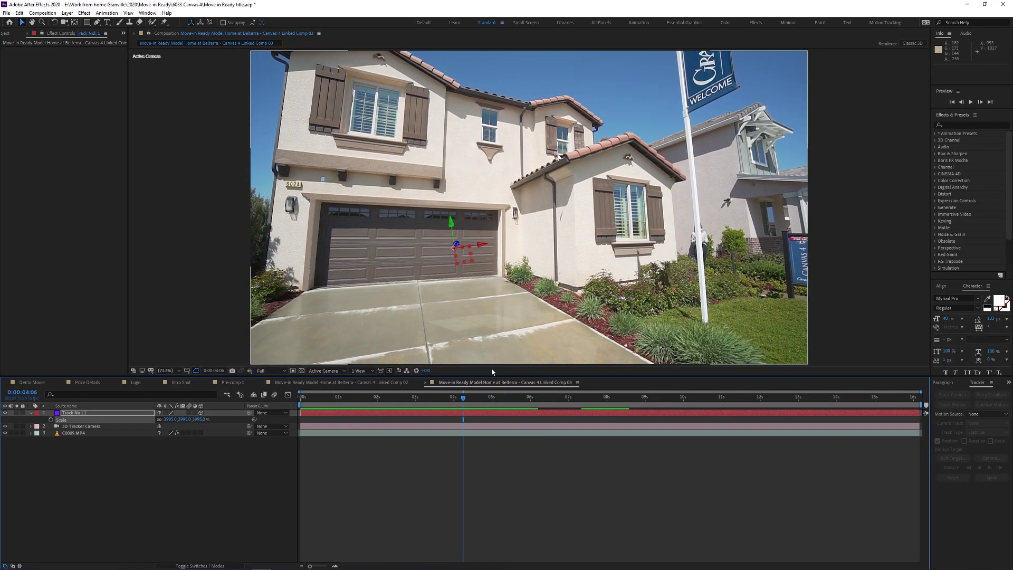
mouse_move(462, 402)
mouse_down()
mouse_move(401, 408)
mouse_move(520, 408)
mouse_move(387, 407)
mouse_move(465, 413)
mouse_move(521, 401)
mouse_move(413, 397)
mouse_move(517, 397)
mouse_move(344, 410)
mouse_move(456, 409)
mouse_up()
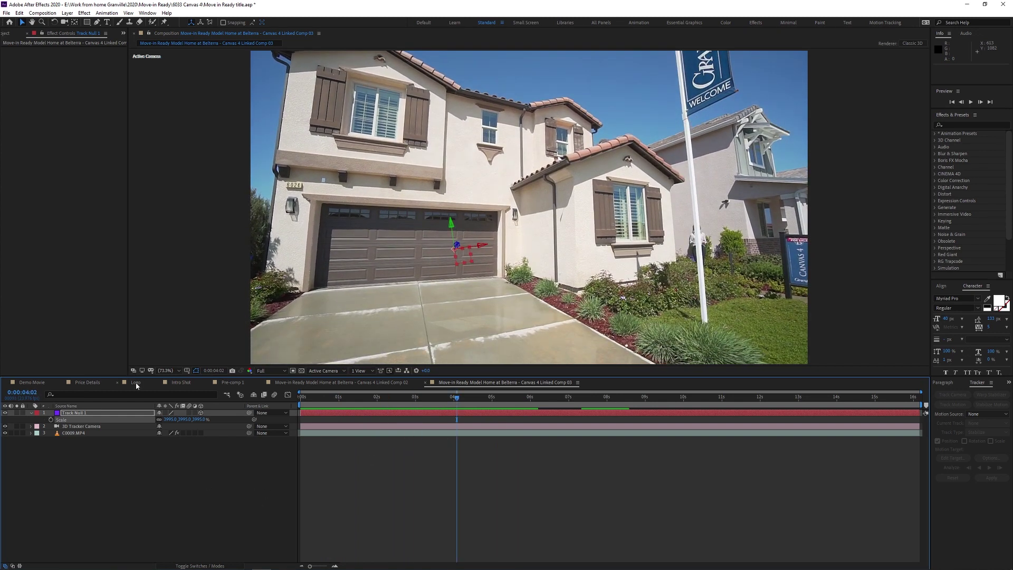
Step: Open the Price Details comp and scrub through its keyframed CANVAS 4 title animation
click(85, 384)
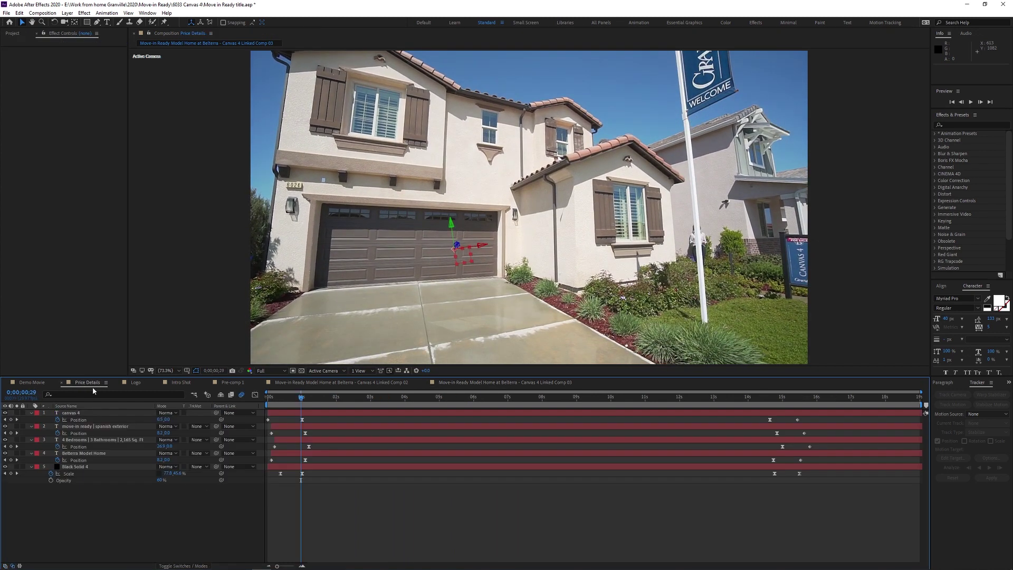
drag(315, 406, 496, 431)
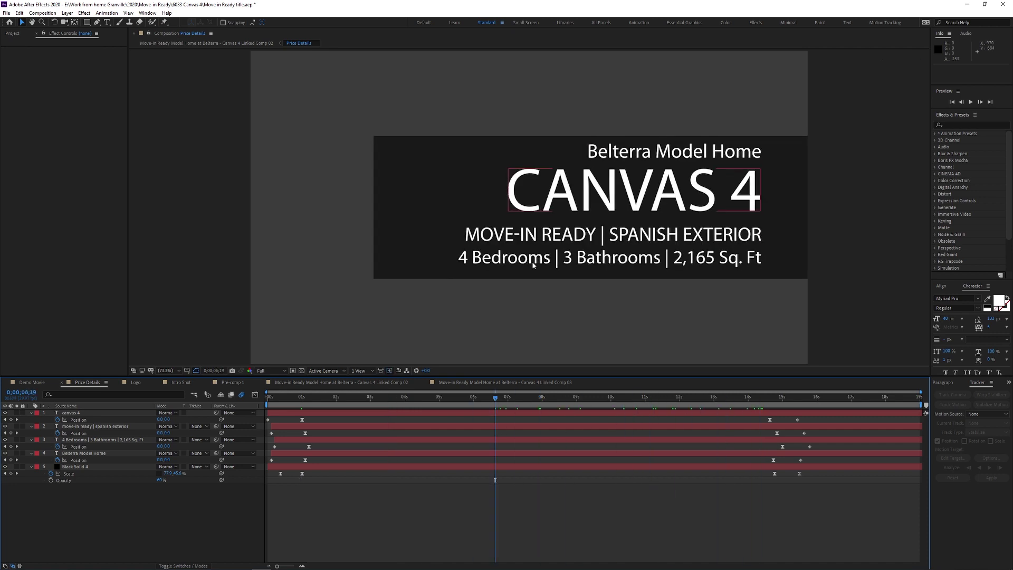
drag(306, 404, 308, 419)
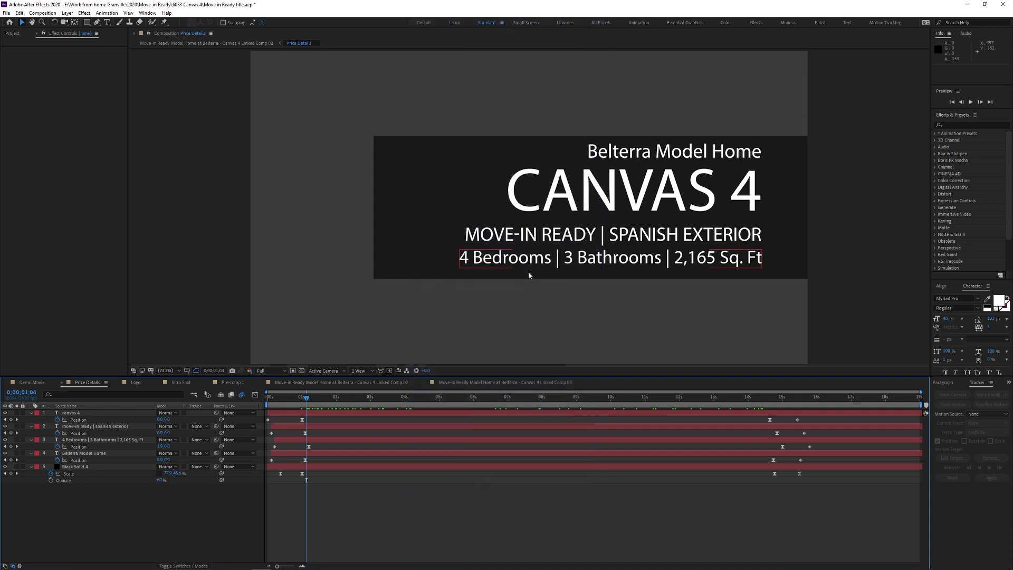
drag(306, 401, 296, 429)
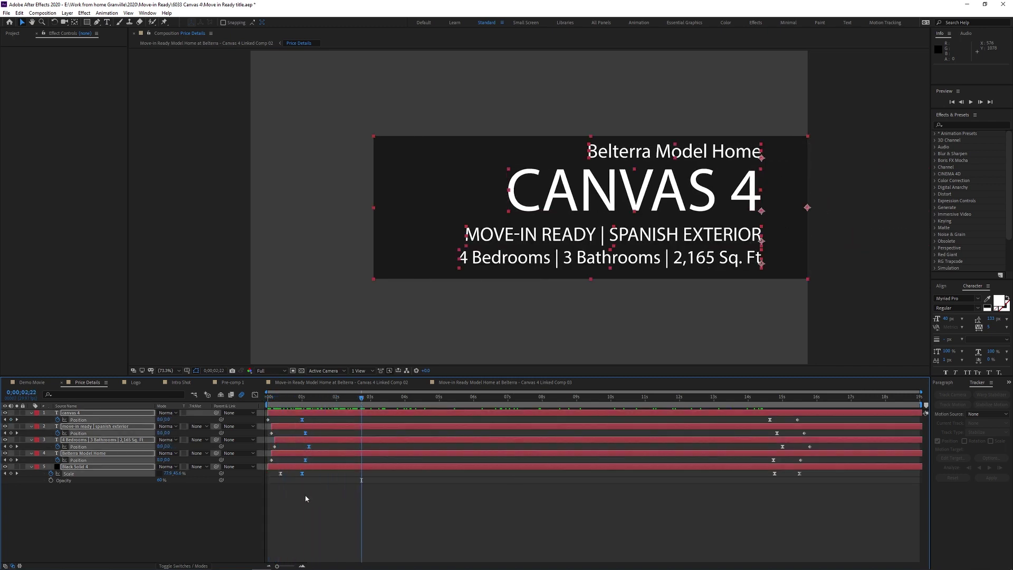
click(471, 511)
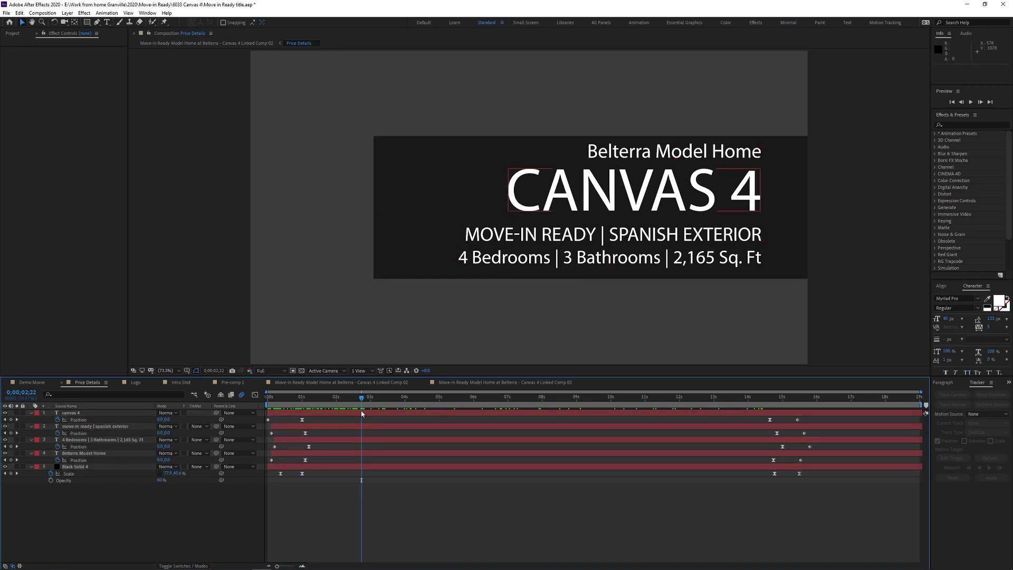
drag(362, 402, 451, 405)
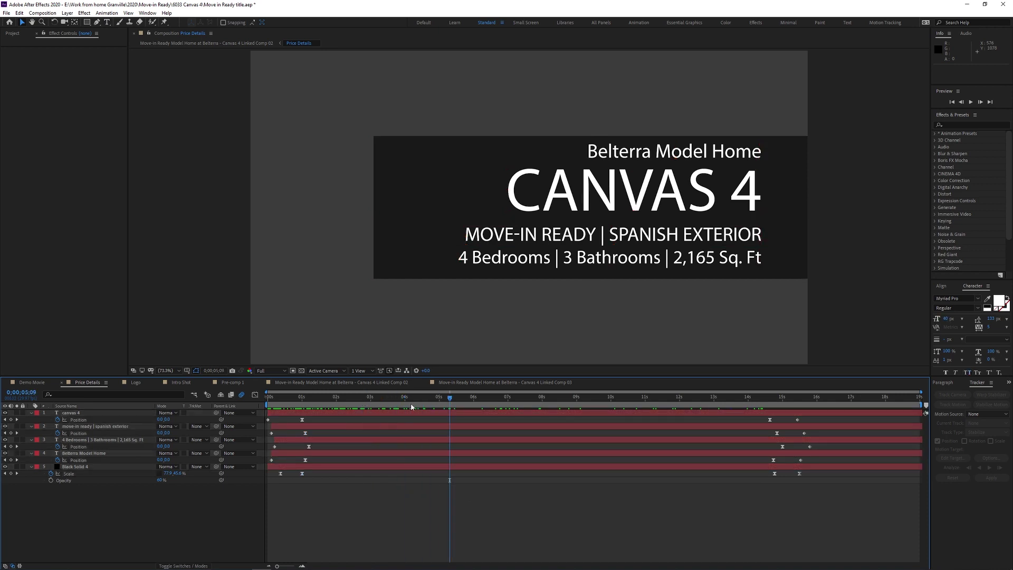
right_click(94, 382)
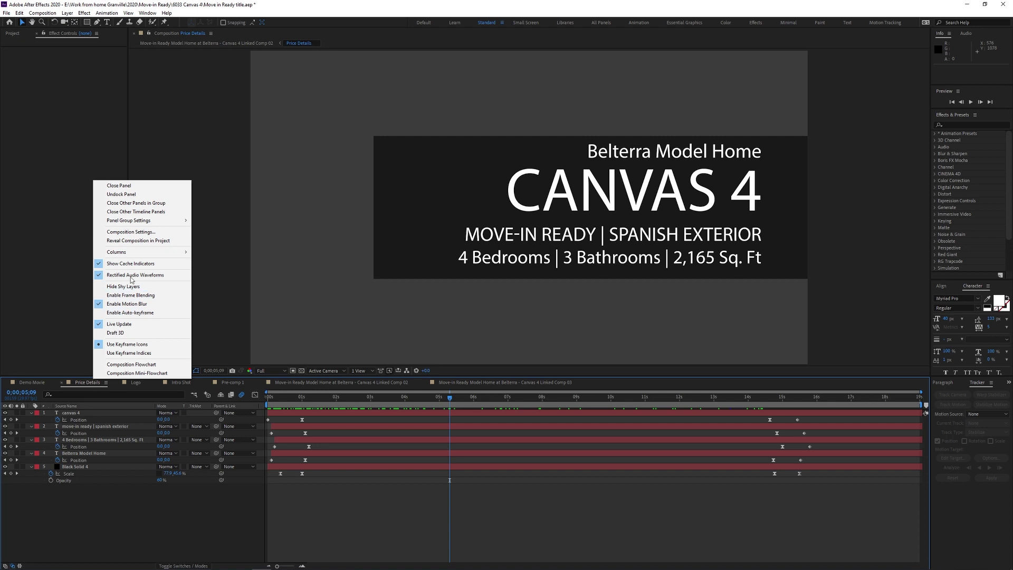
Step: Add Price Details to Linked Comp 03 above C0009.MP4 and make it a 3D layer
click(139, 241)
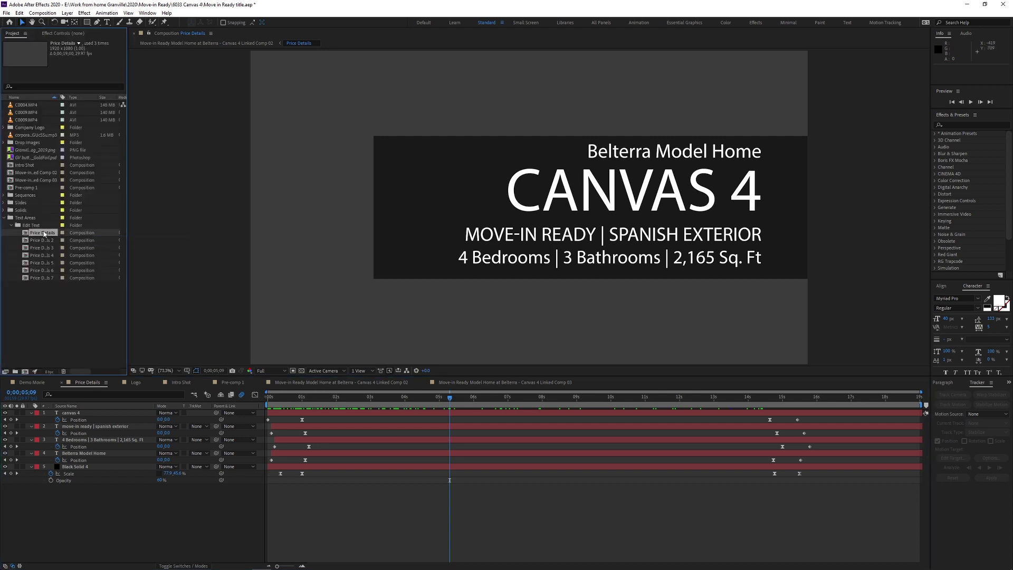
click(474, 382)
drag(41, 232, 173, 479)
drag(123, 440, 127, 430)
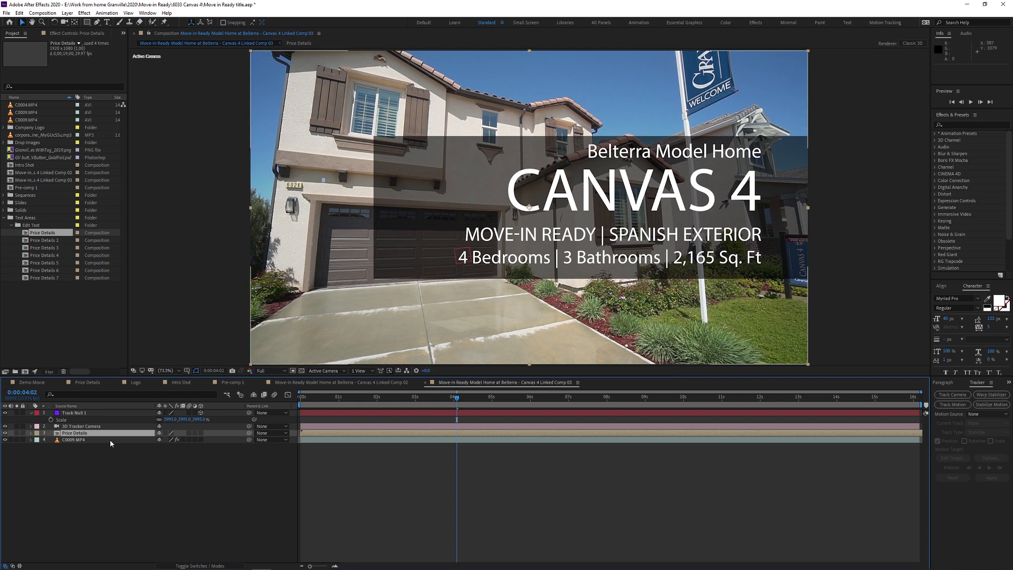
click(201, 432)
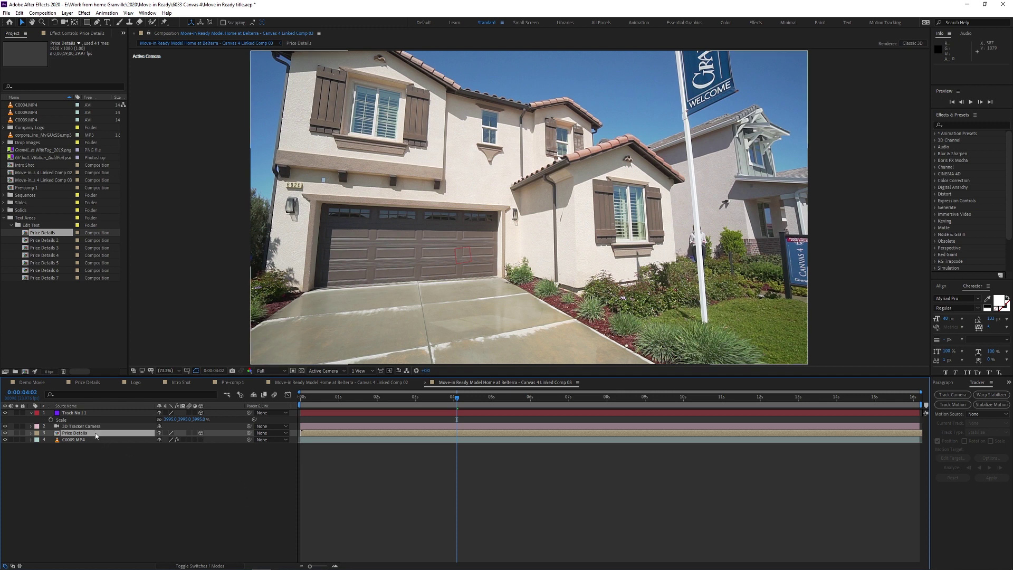
click(82, 426)
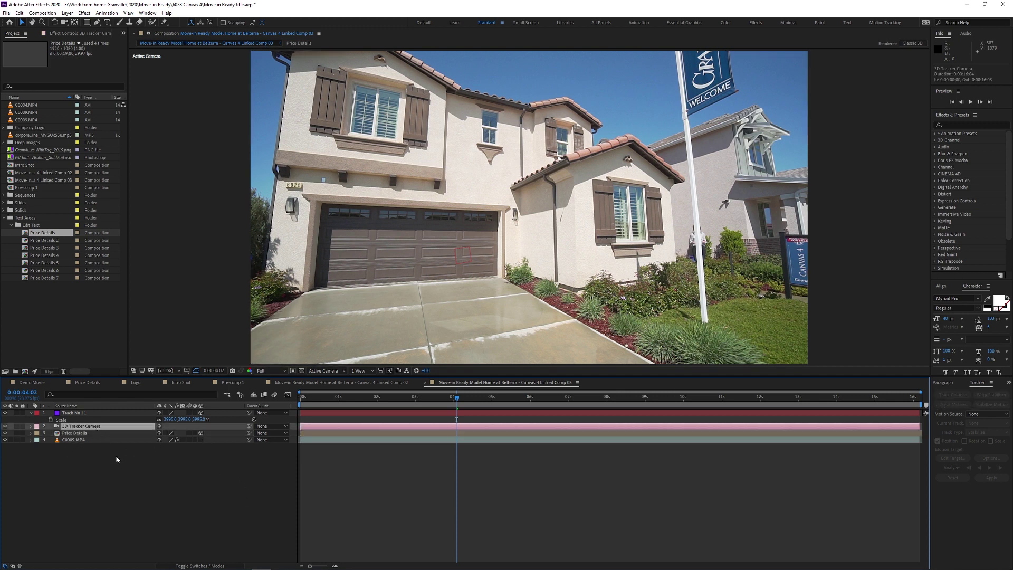
Step: Switch the viewer to 2 Views (Top and Active Camera) and play the shot to watch the camera move
click(362, 371)
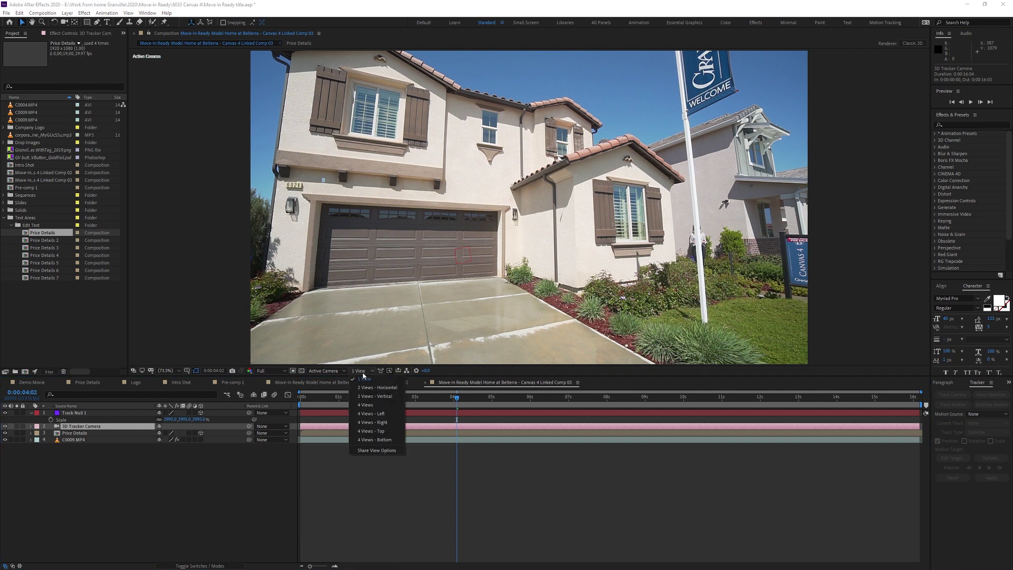
click(387, 389)
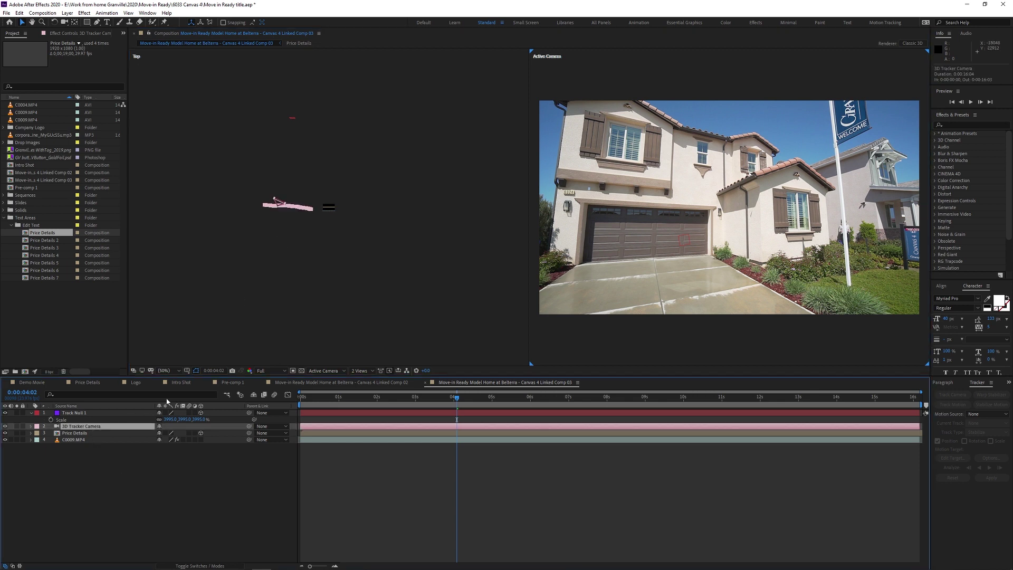
scroll(277, 204, up, 5)
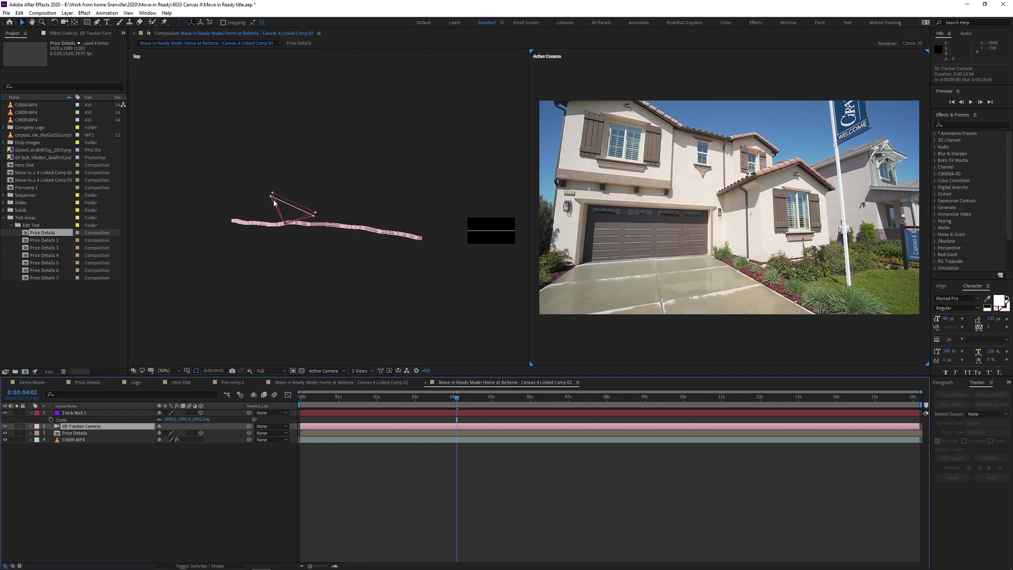
key(space)
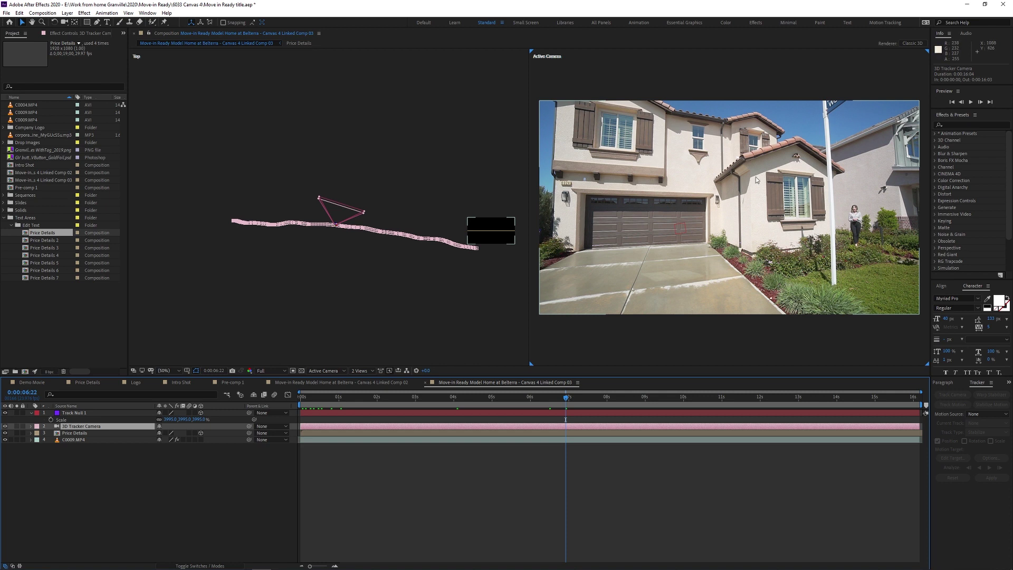
drag(565, 401, 656, 409)
Step: Pan the Top view to locate the title, then select Track Null 1
scroll(430, 179, down, 8)
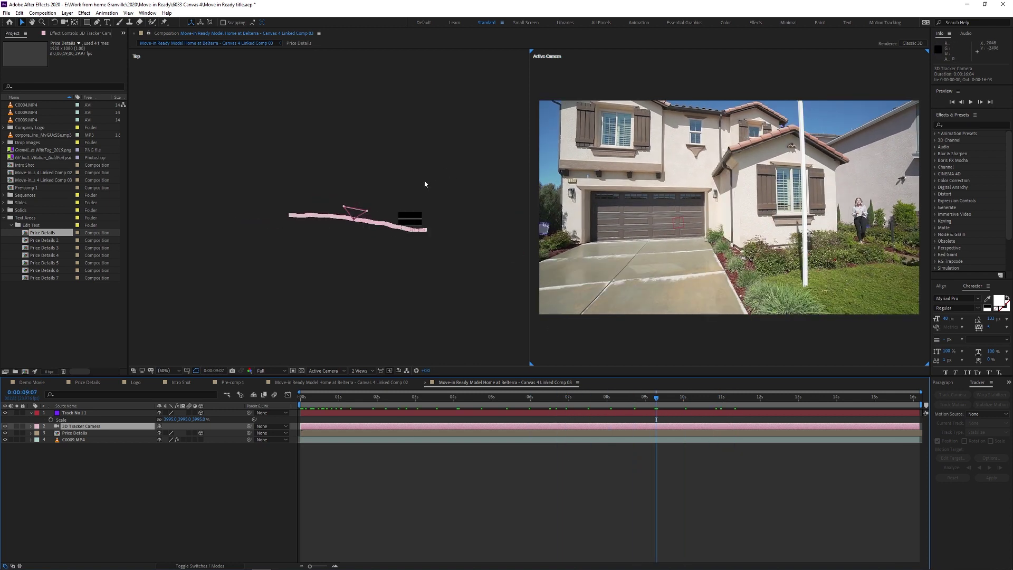
key(h)
drag(413, 136, 419, 244)
key(v)
click(384, 192)
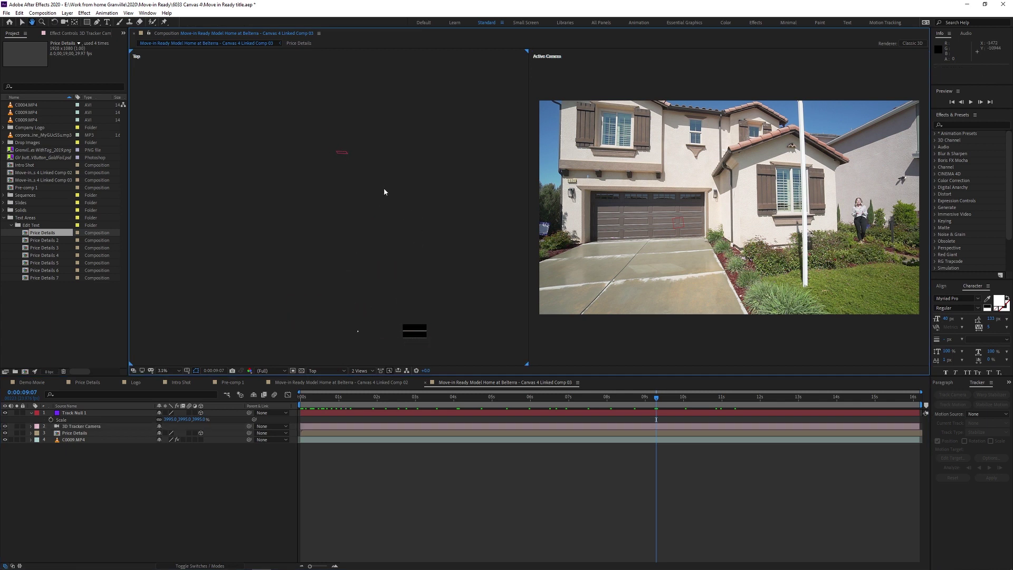
click(342, 154)
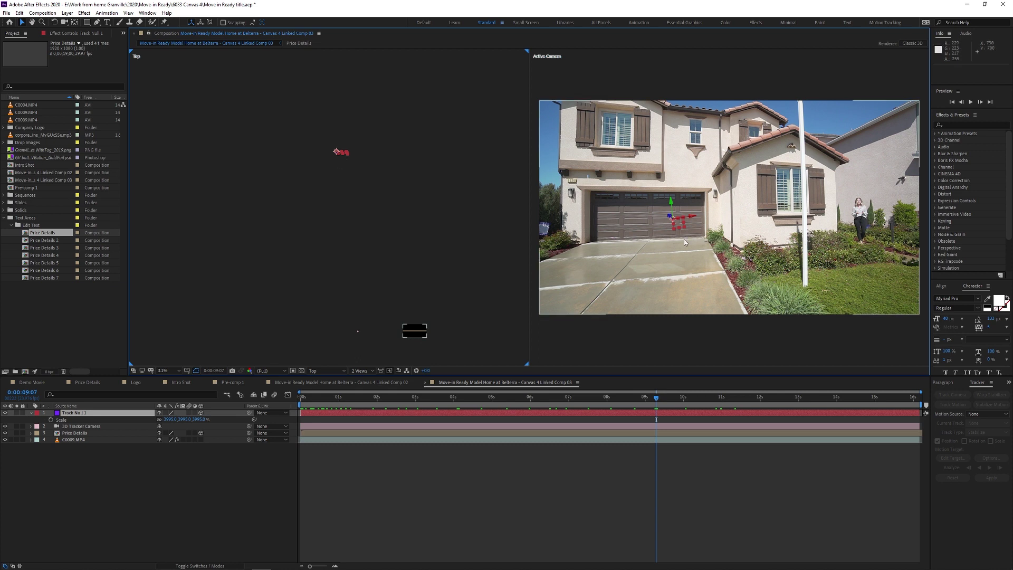
Step: Select Price Details, zoom the Top view in, and drag the title deeper toward the track null
click(83, 434)
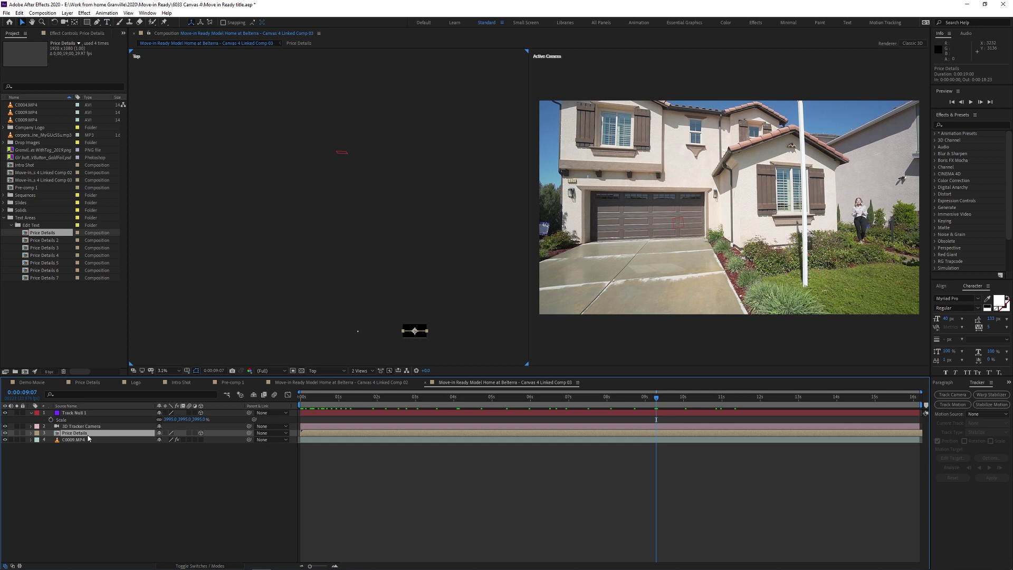
key(comma)
key(period)
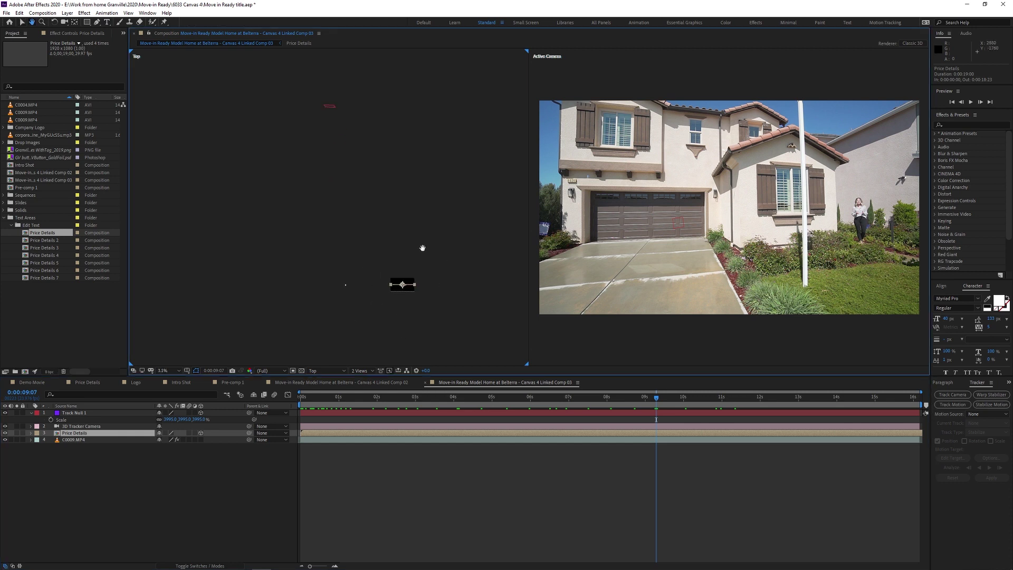
key(period)
drag(448, 299, 429, 279)
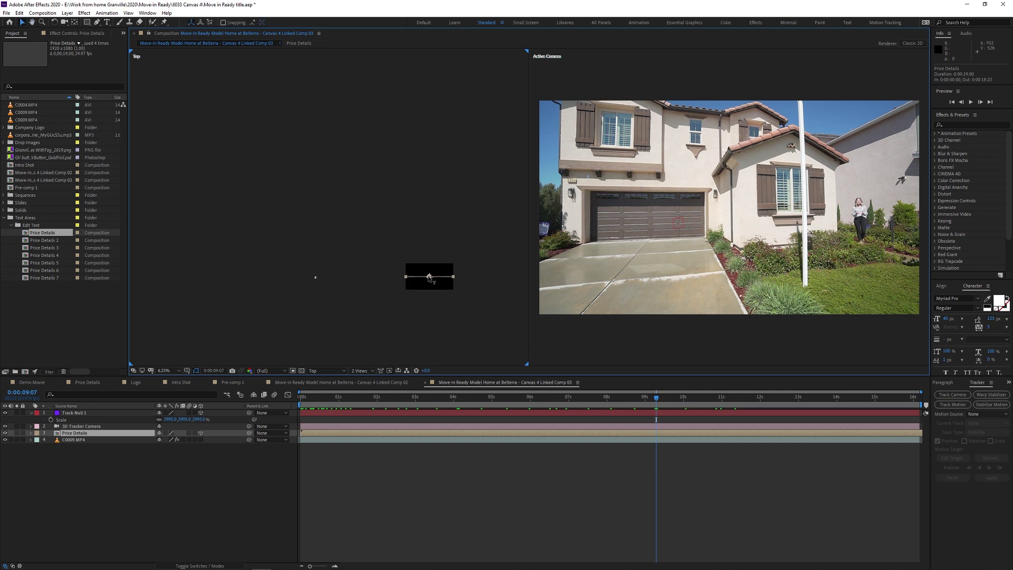
drag(429, 280, 429, 96)
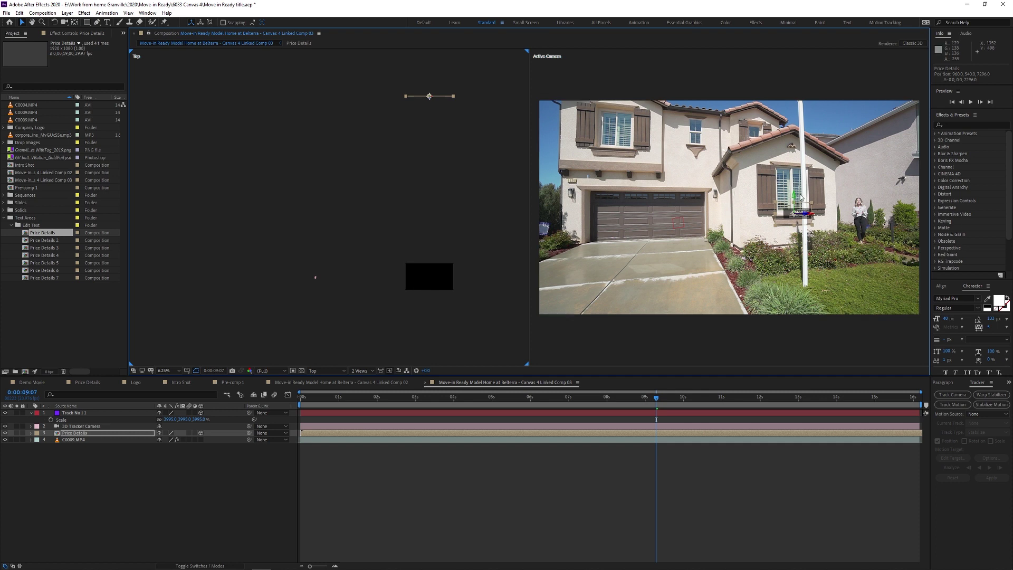
Step: Pan the Top view to the title and nudge its Position Z slightly back onto the door plane
drag(516, 188, 267, 145)
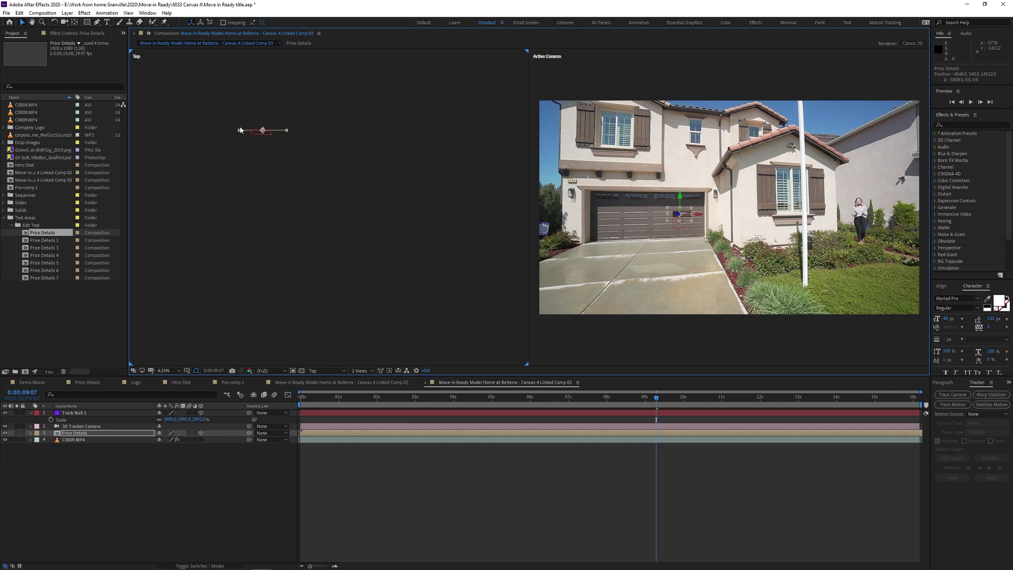
scroll(233, 136, up, 3)
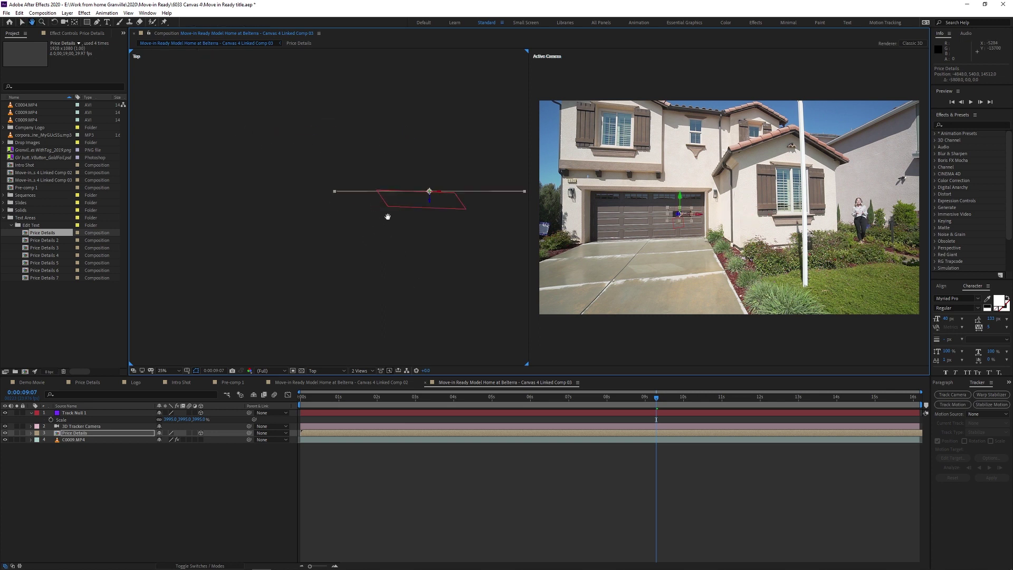
drag(388, 217, 350, 271)
scroll(384, 267, up, 2)
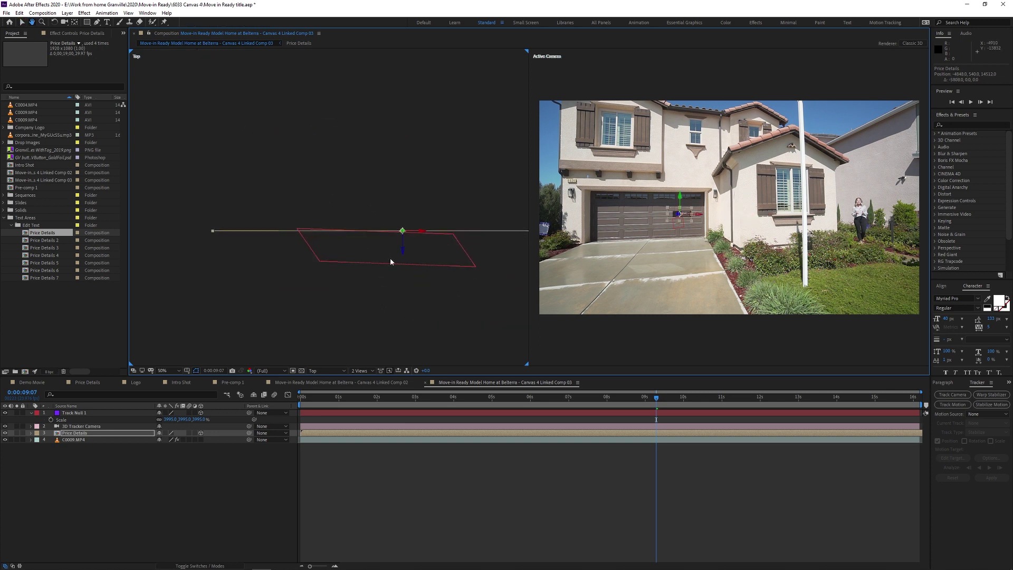
key(v)
mouse_move(402, 250)
mouse_down()
mouse_move(403, 267)
mouse_move(406, 248)
mouse_up()
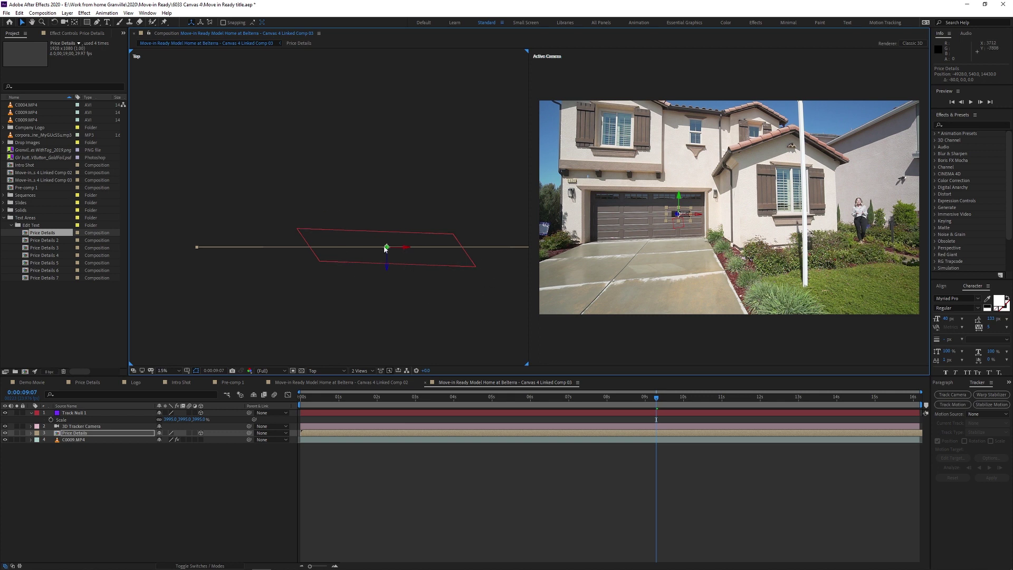
scroll(376, 248, down, 3)
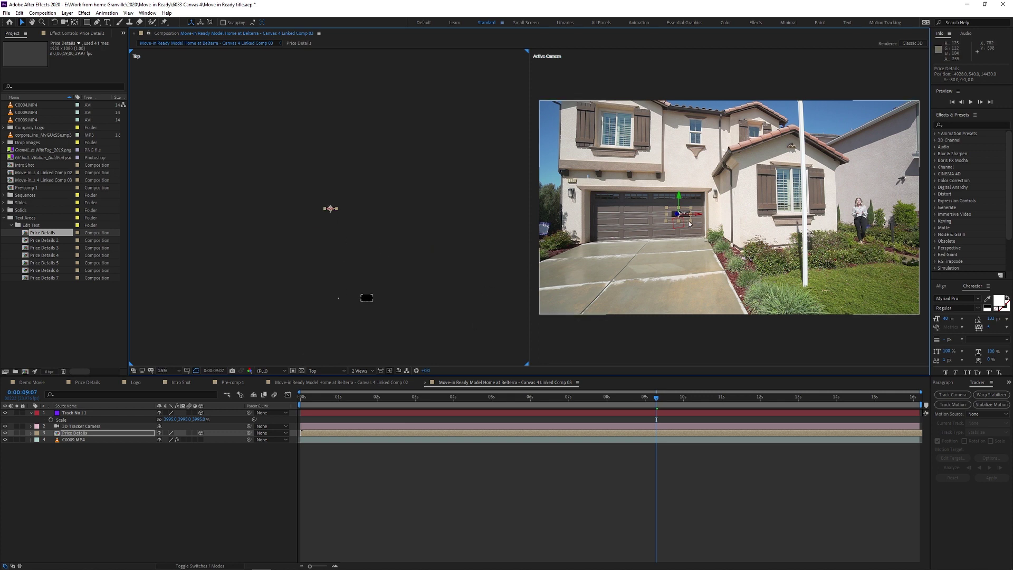
click(204, 414)
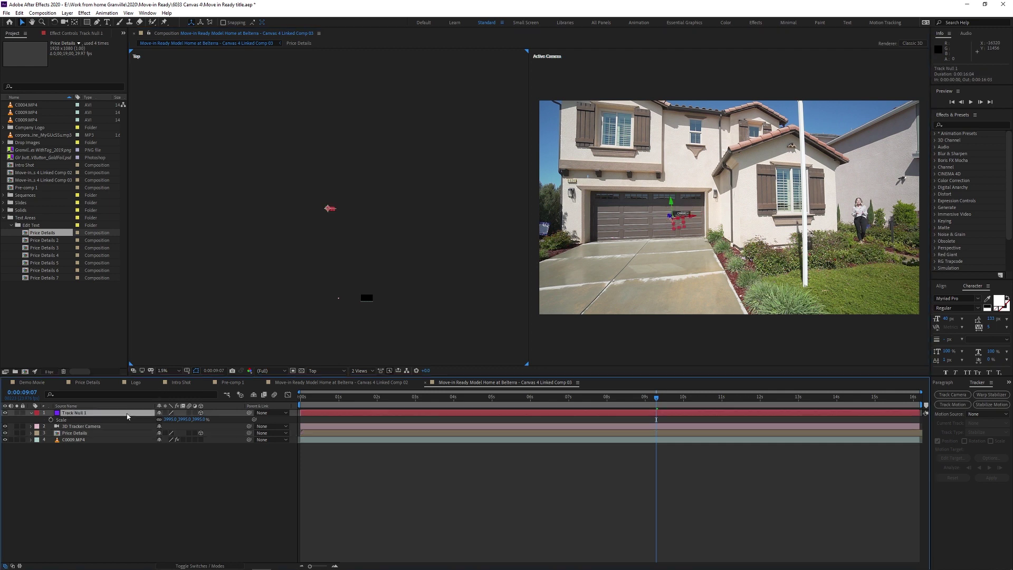
click(205, 434)
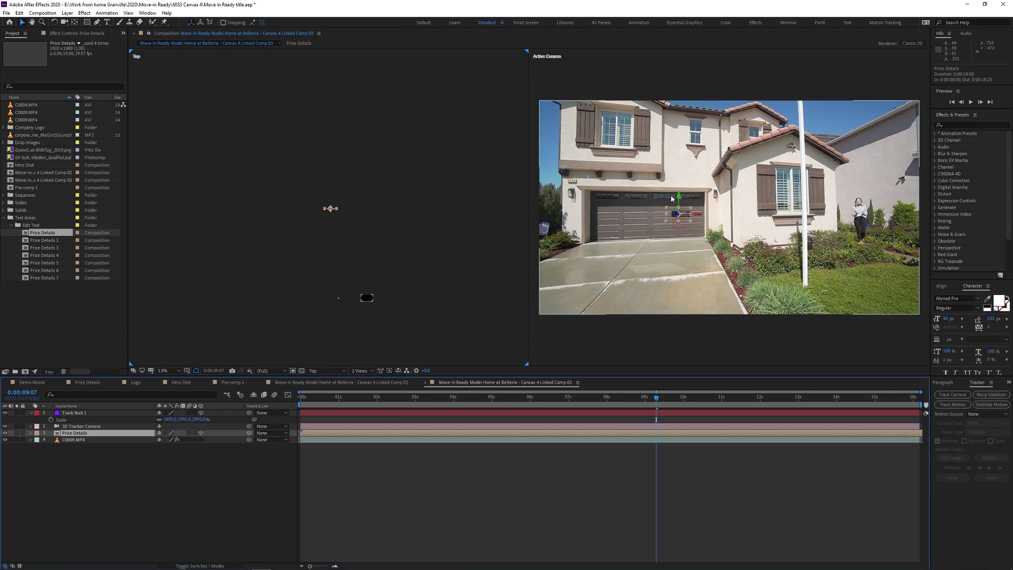
click(364, 370)
Step: Switch the viewer to 1 View and scale the CANVAS 4 title up to 487%
click(364, 391)
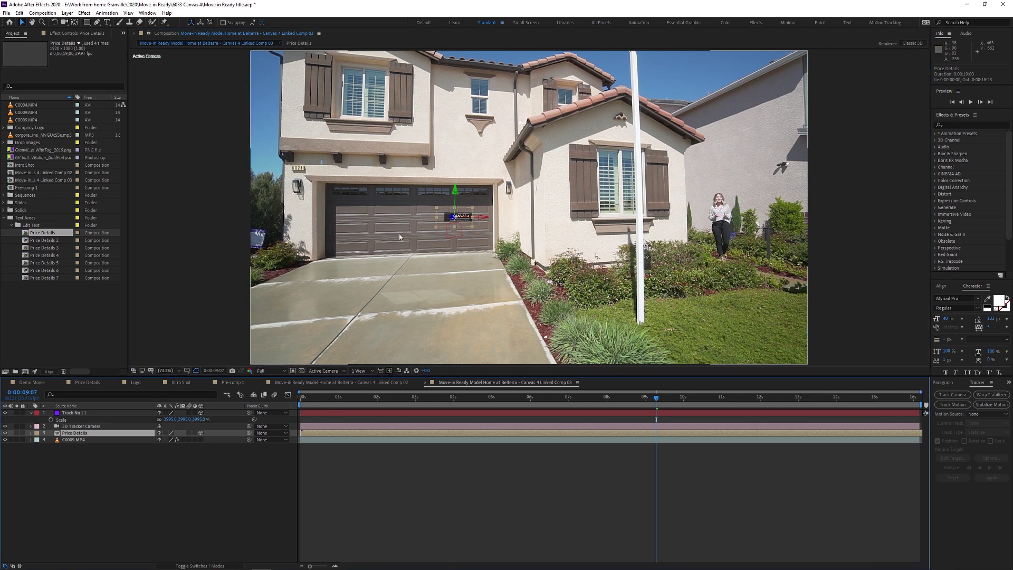
scroll(399, 233, up, 3)
scroll(595, 238, up, 2)
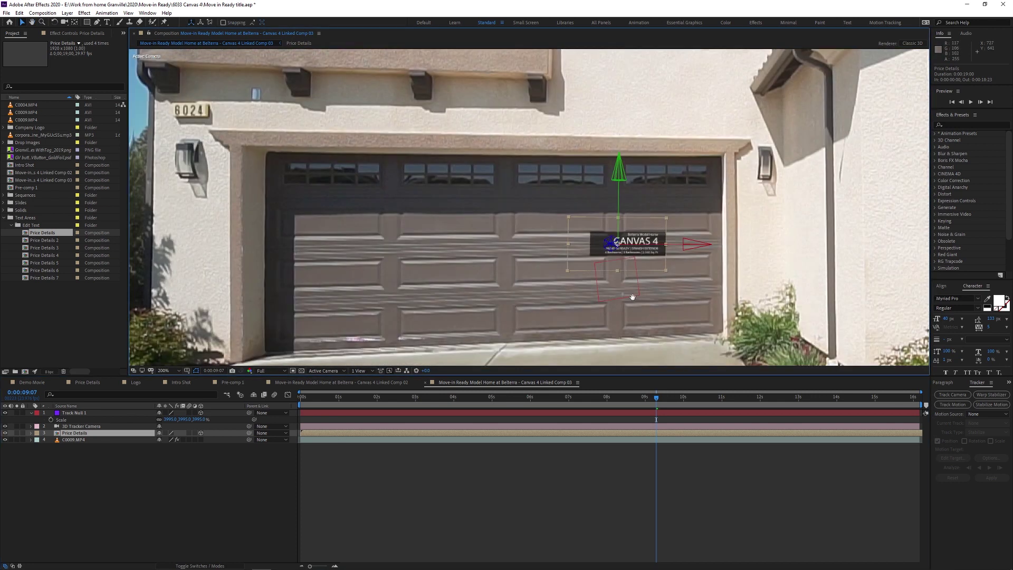
key(s)
drag(164, 442, 507, 301)
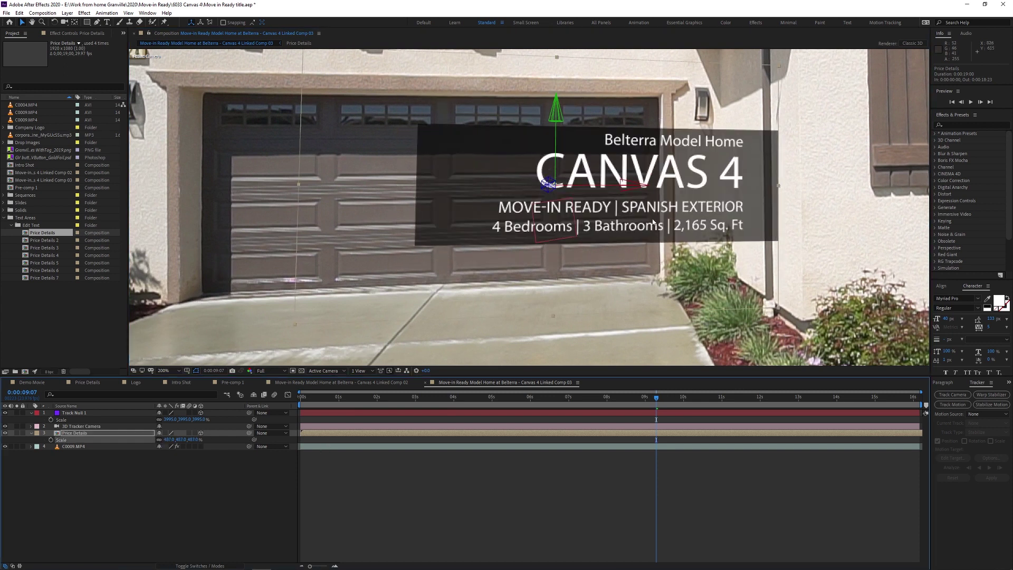
Step: Drag the enlarged title into place across the garage door
drag(705, 166, 577, 196)
key(ctrl+z)
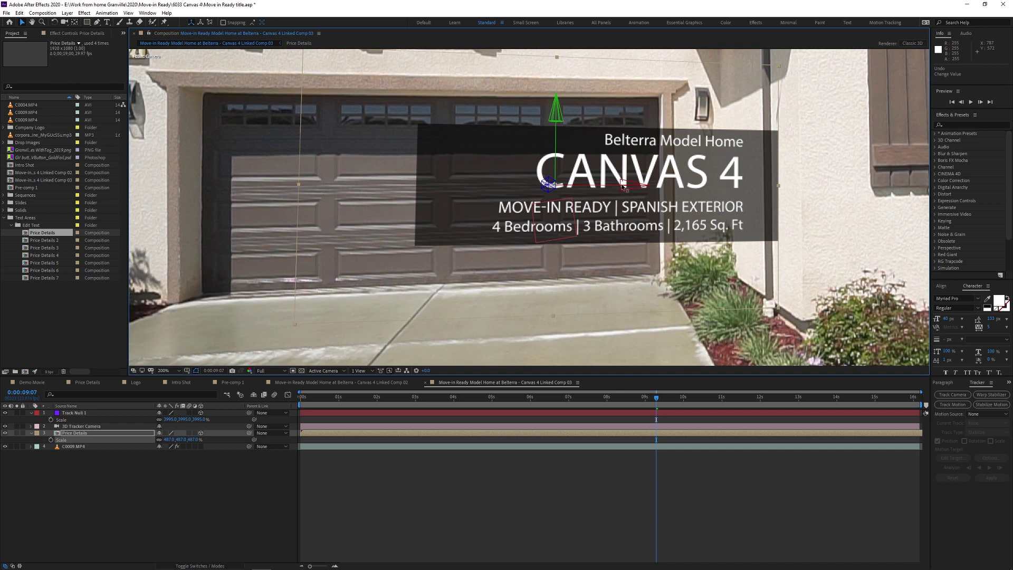
drag(622, 186, 414, 208)
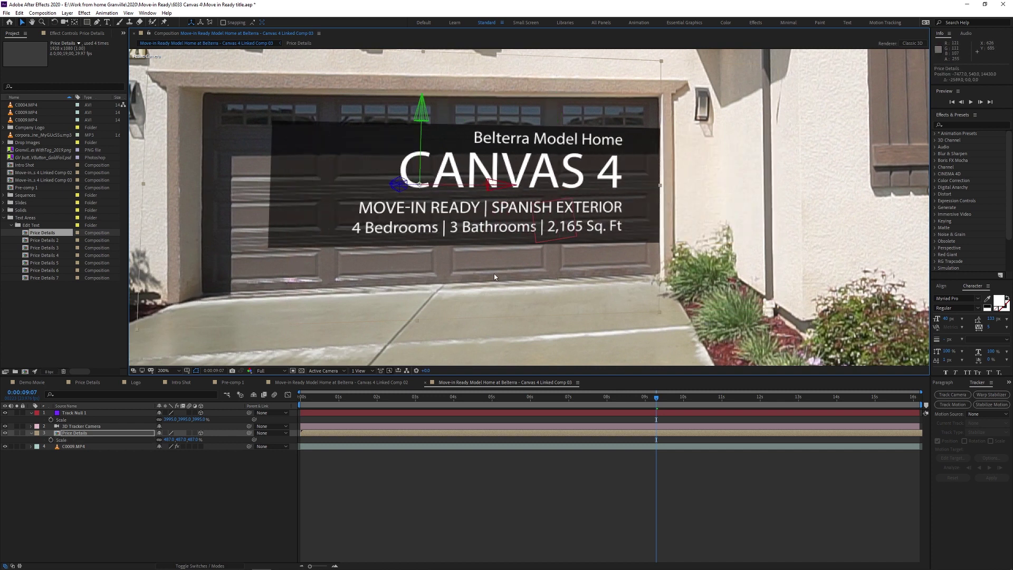
key(ctrl+z)
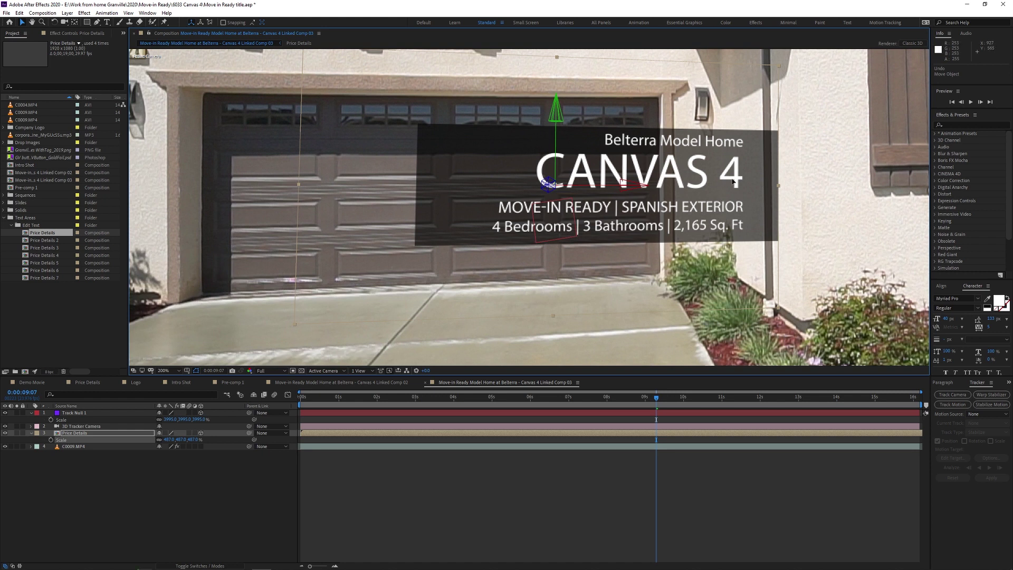
drag(640, 223, 614, 208)
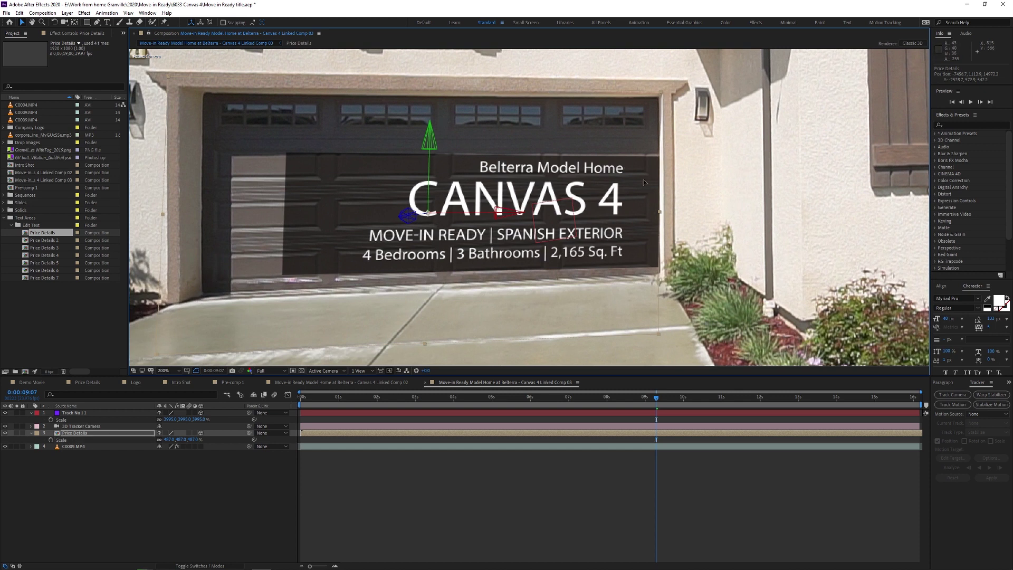
drag(644, 180, 640, 185)
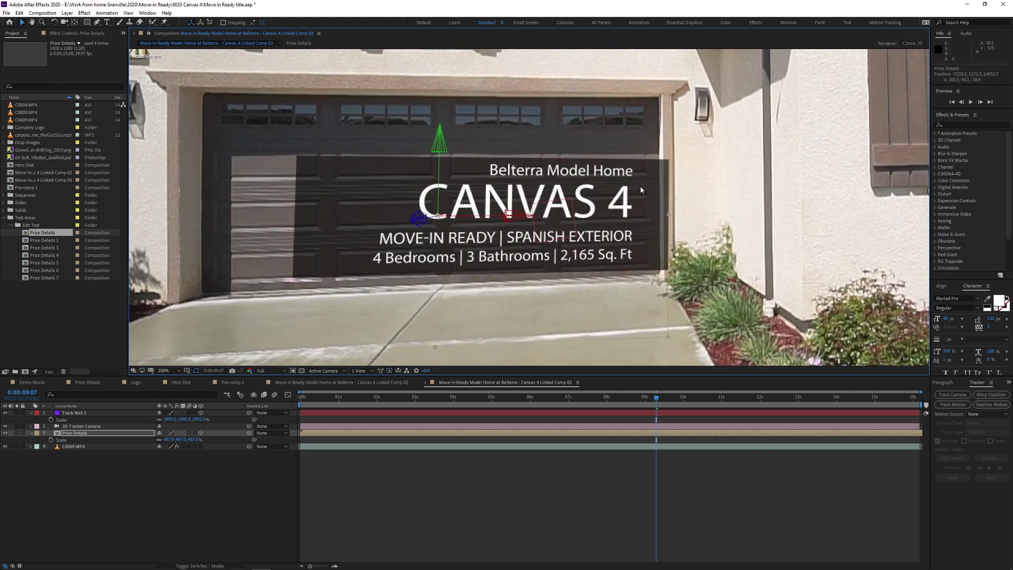
drag(504, 220, 522, 214)
drag(633, 216, 628, 208)
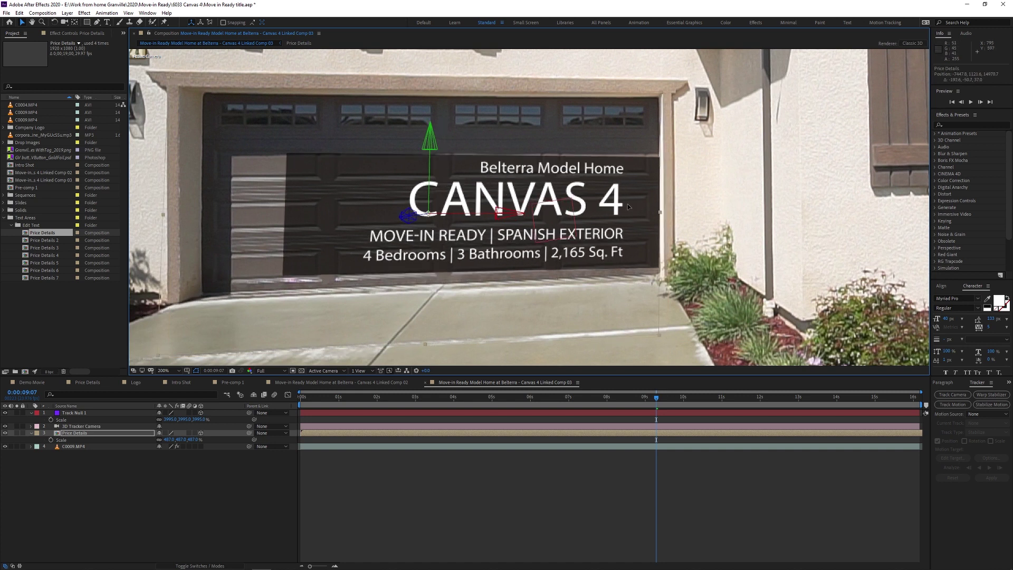
click(78, 433)
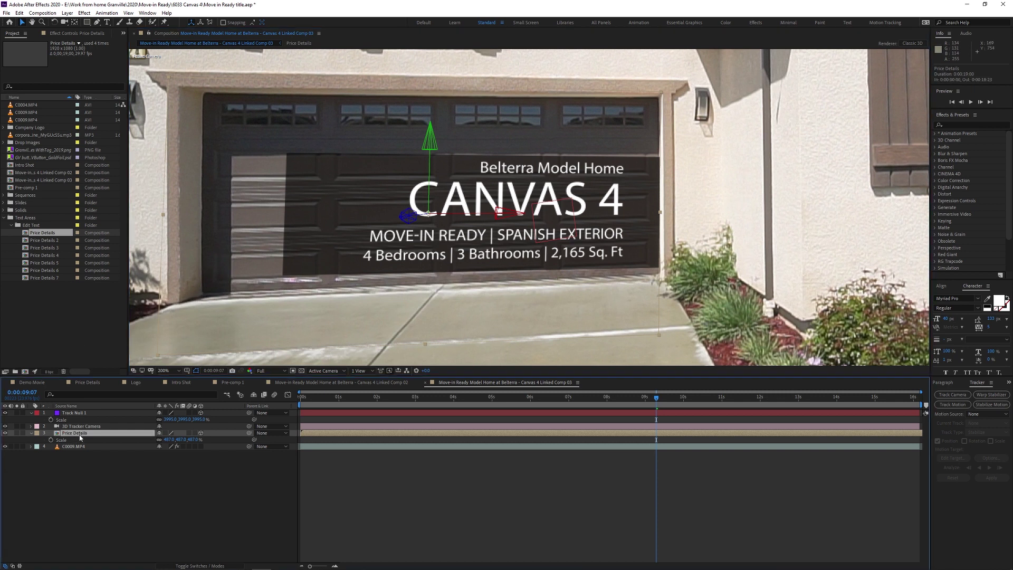
Step: Tilt the Price Details title: Orientation 358°, X Rotation about 5°, Z Rotation -0.8°
key(r)
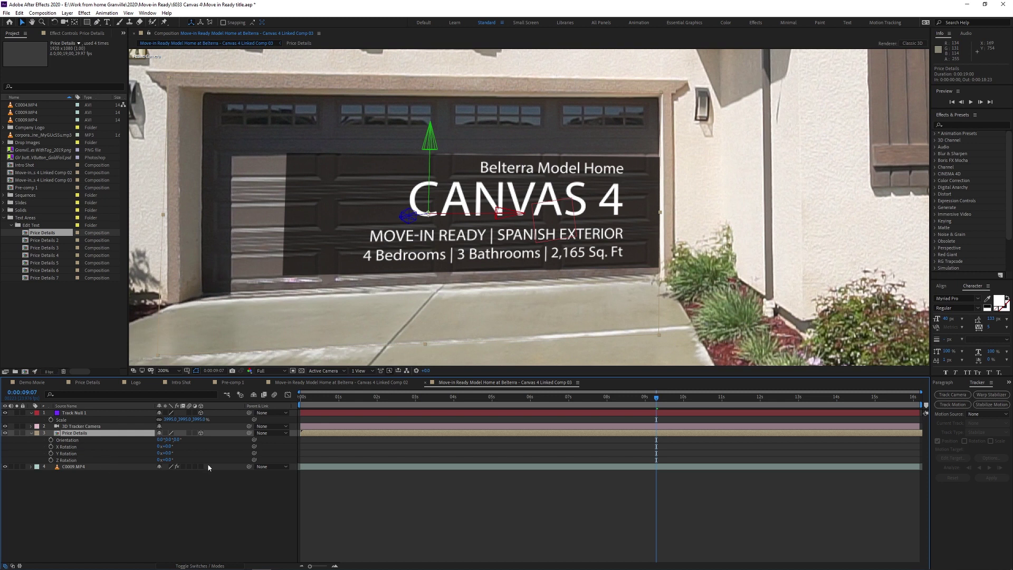
drag(180, 439, 177, 440)
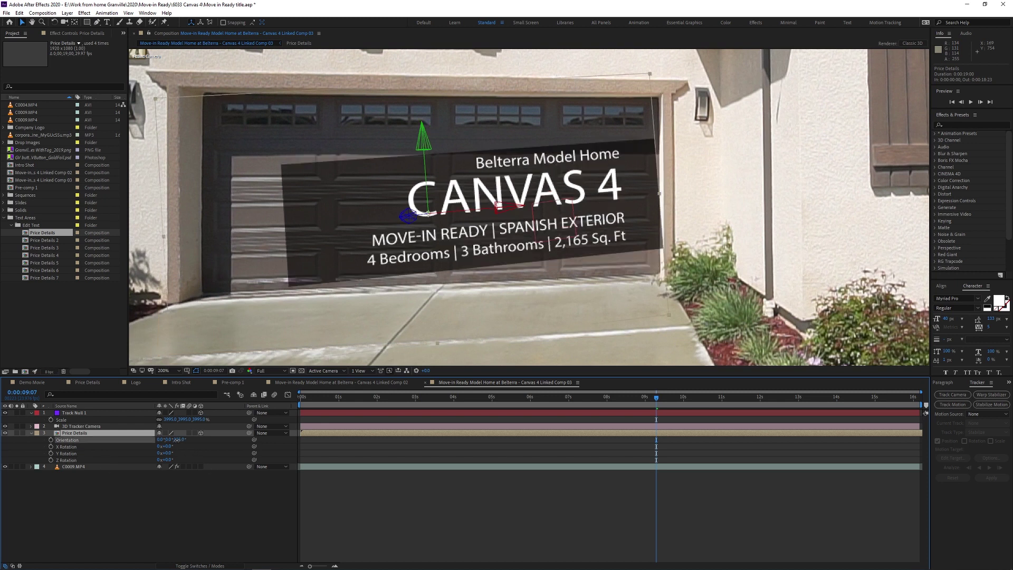
key(ctrl+z)
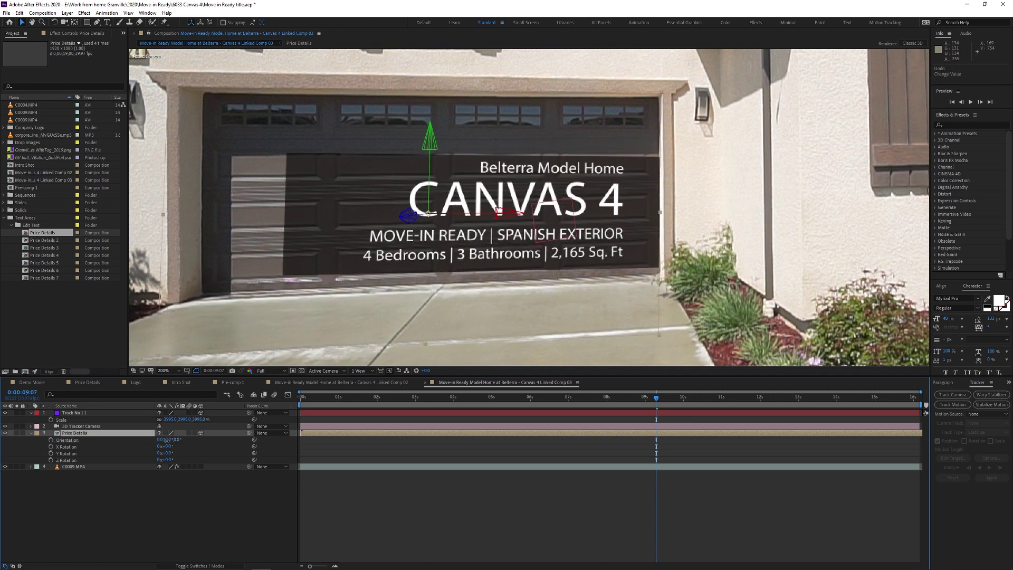
mouse_move(167, 439)
mouse_down()
mouse_move(174, 461)
mouse_move(157, 439)
mouse_move(186, 442)
mouse_up()
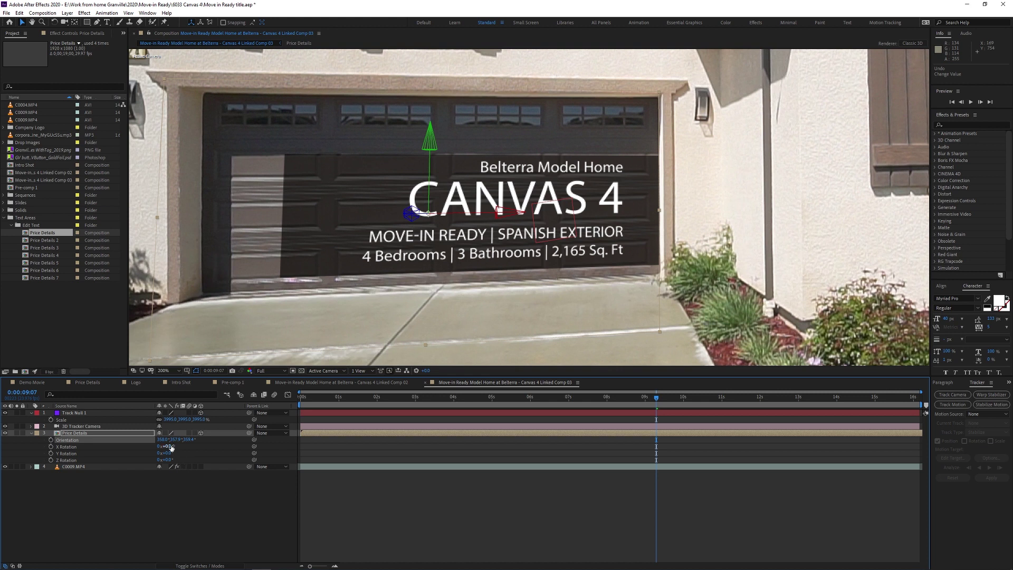
mouse_move(168, 447)
mouse_down()
mouse_move(189, 445)
mouse_move(173, 455)
mouse_move(185, 456)
mouse_up()
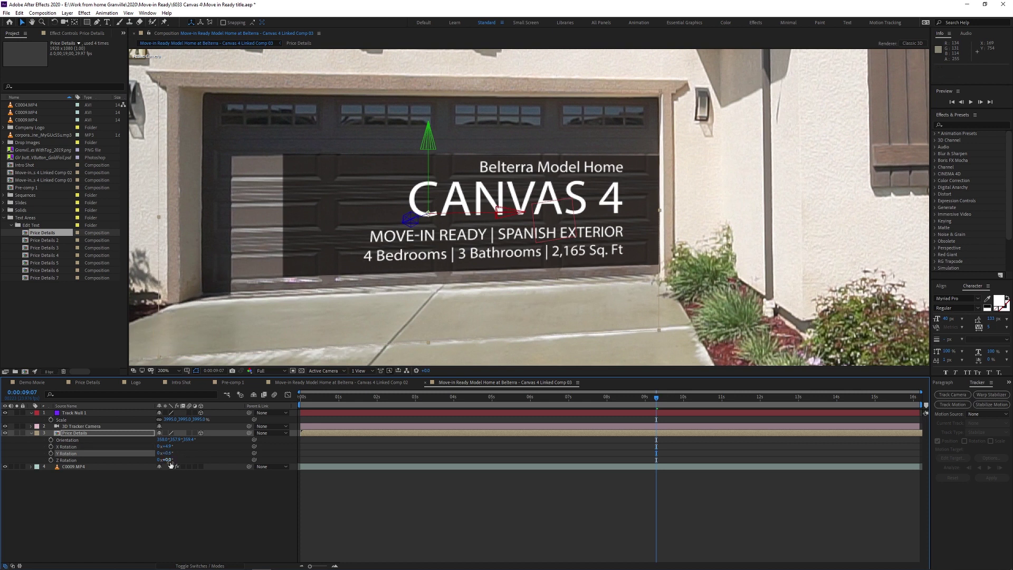
click(168, 459)
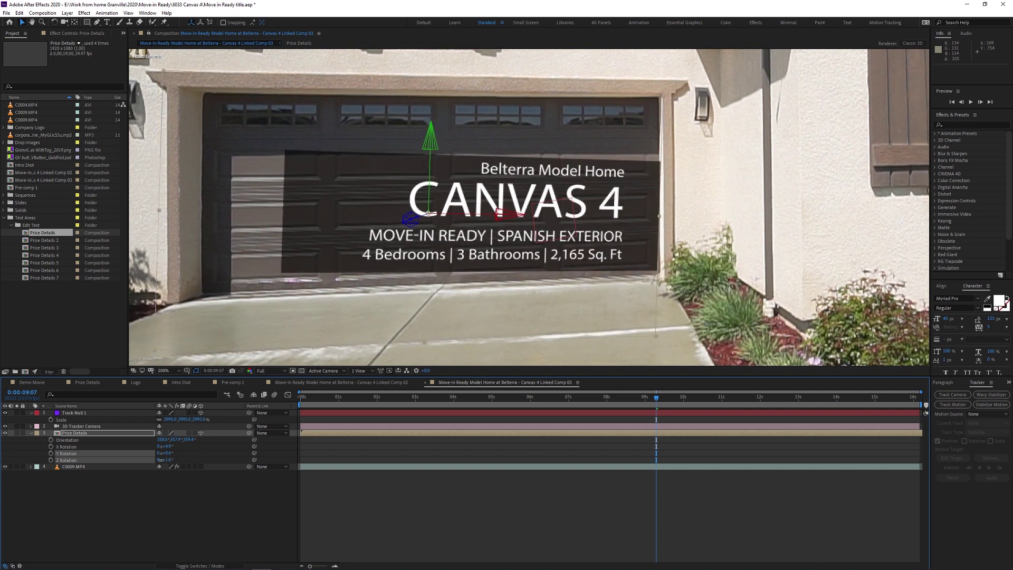
drag(155, 461, 154, 461)
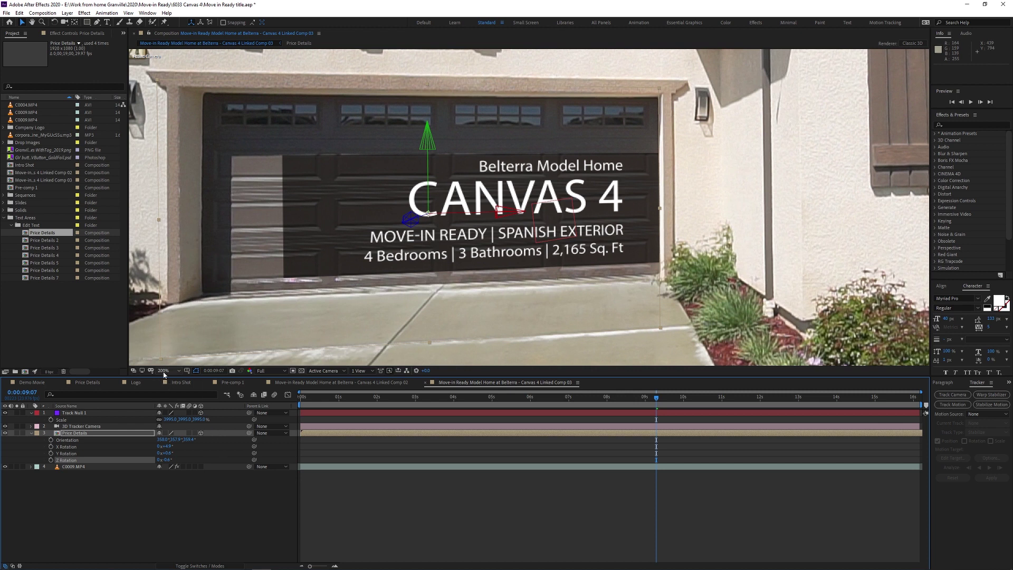
key(shift+slash)
Step: Deselect layers and play a preview to confirm the title tracks the garage door
click(482, 506)
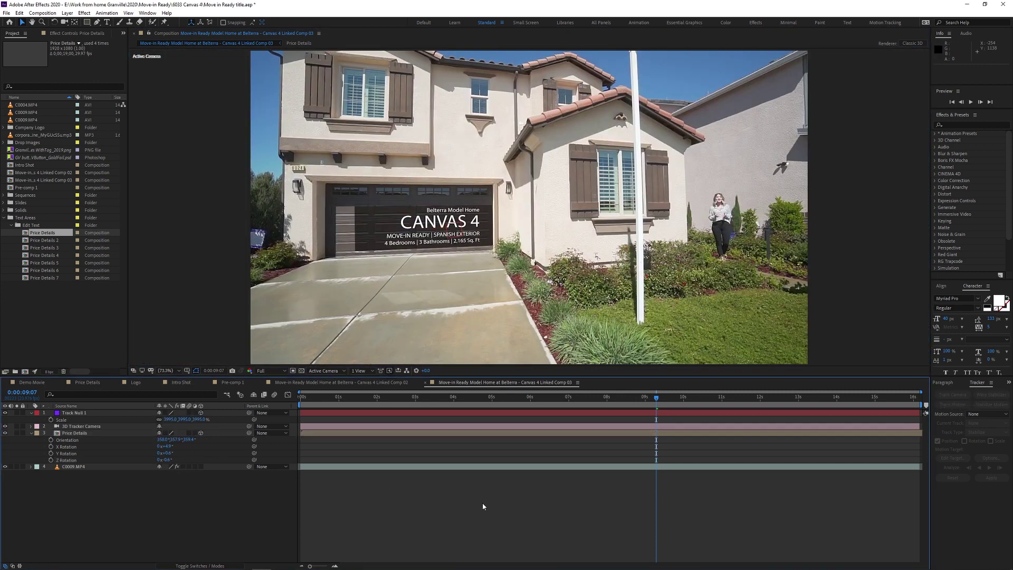
key(space)
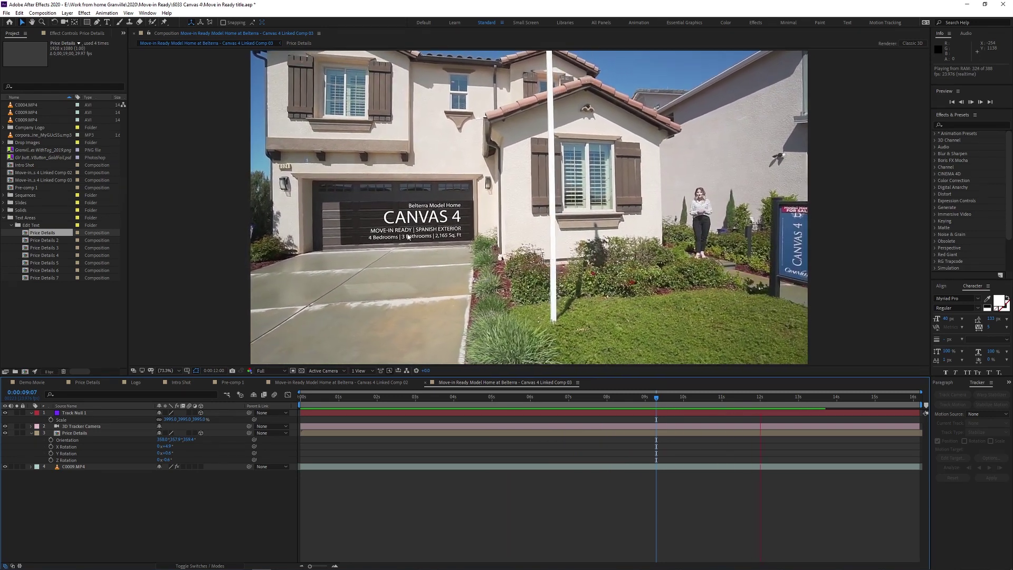
key(space)
scroll(472, 208, up, 2)
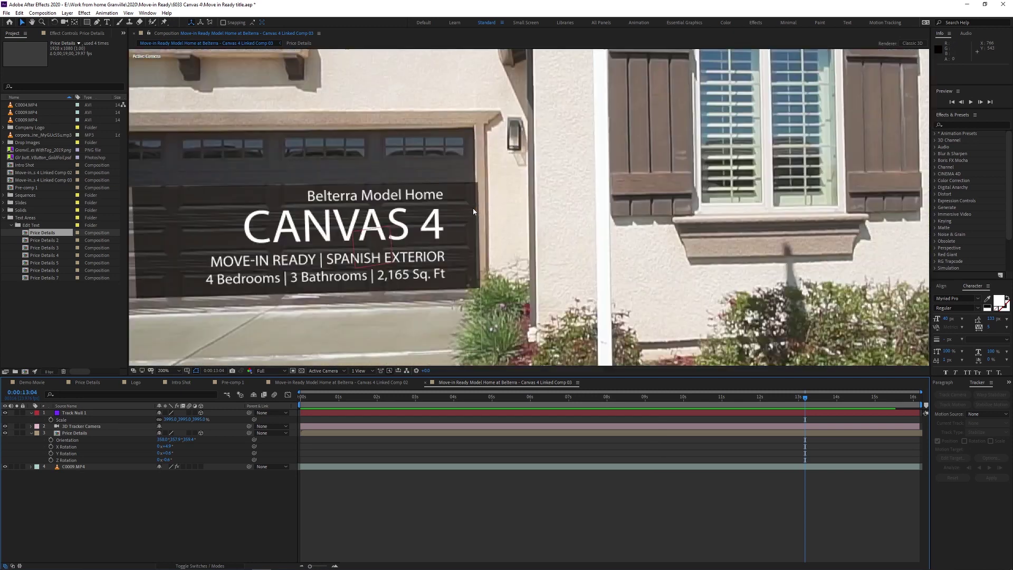
scroll(472, 208, up, 2)
scroll(498, 132, down, 2)
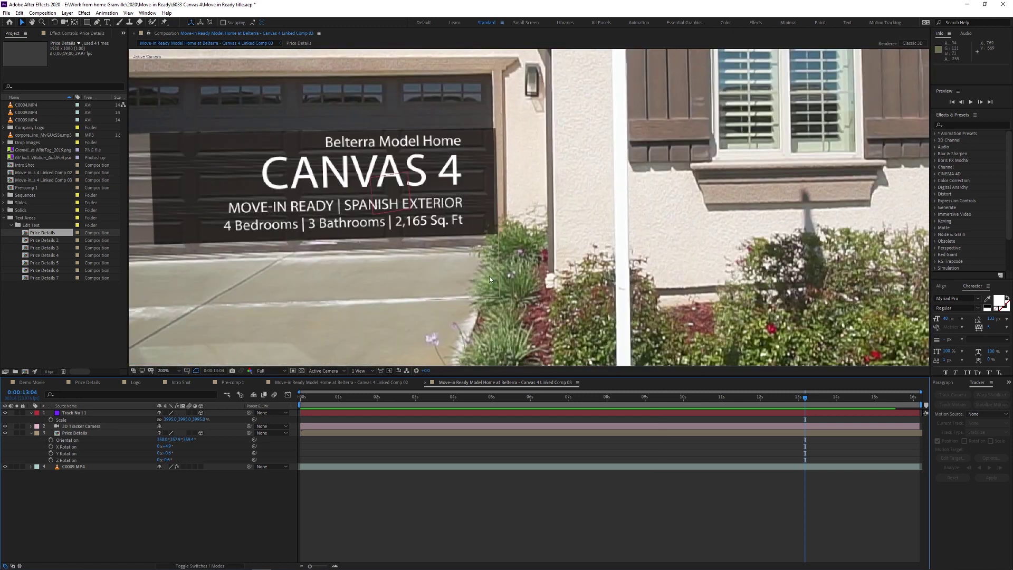
click(421, 398)
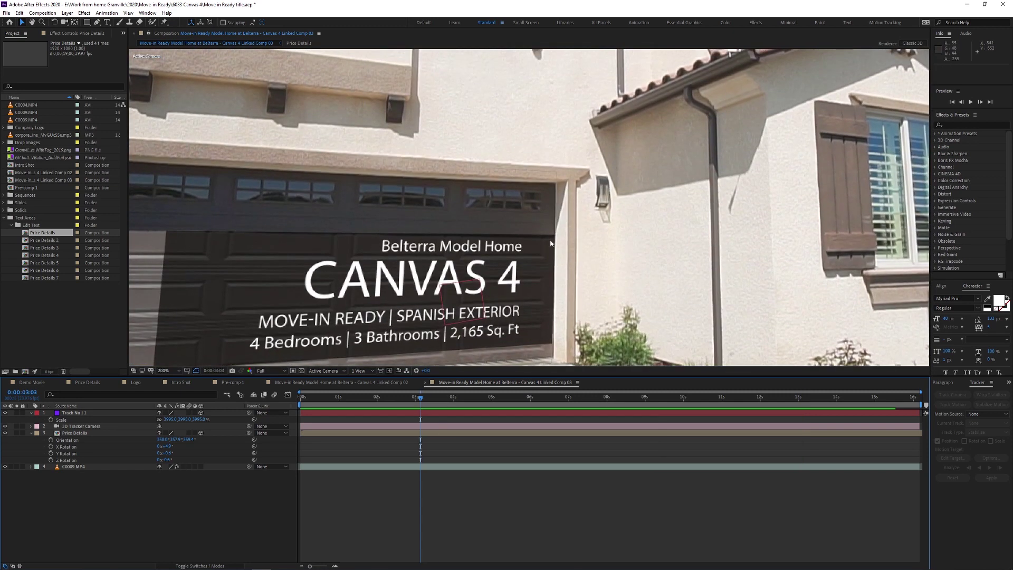
key(Page_Down)
drag(434, 402, 827, 401)
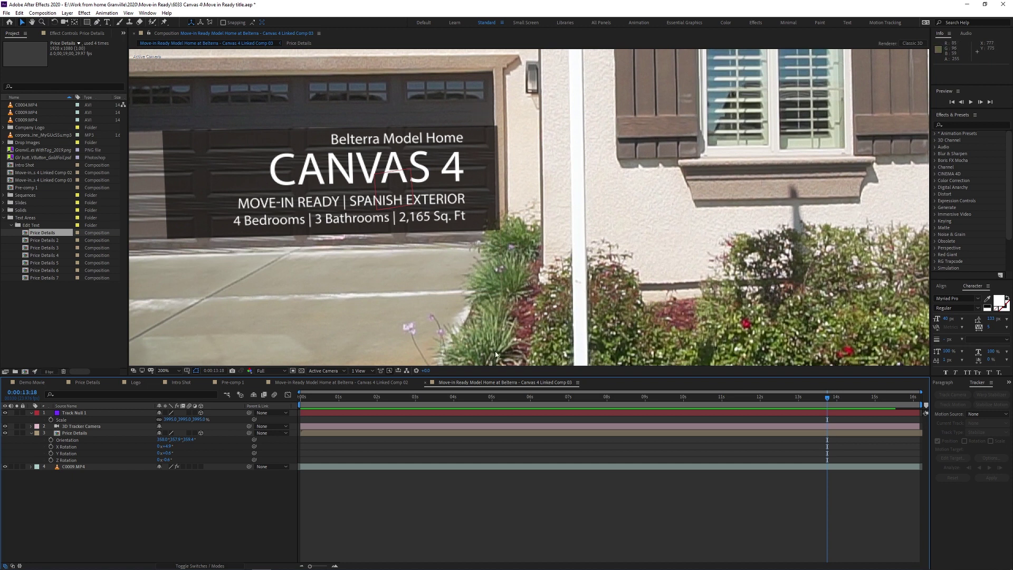
key(Home)
key(space)
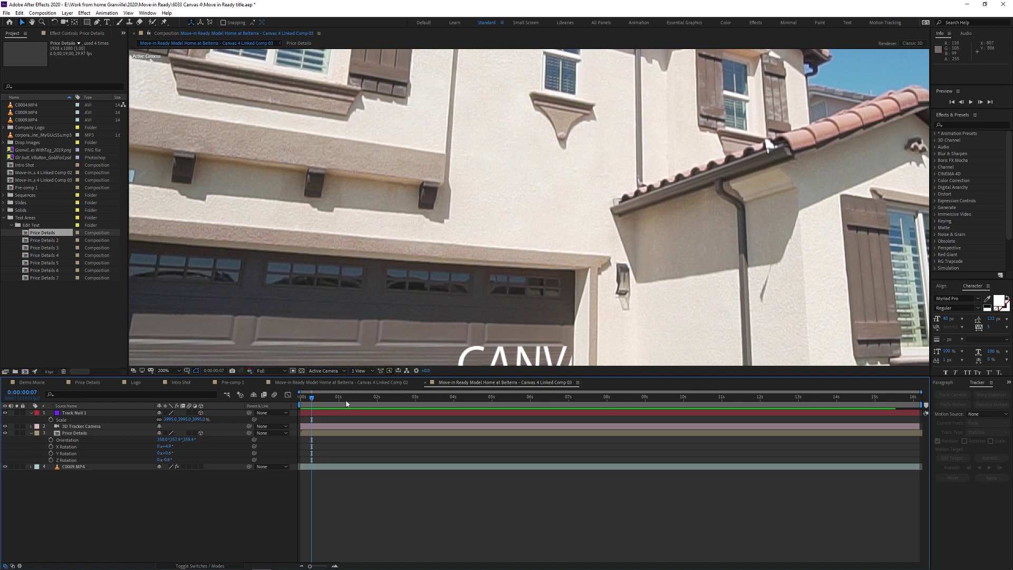
drag(347, 404, 375, 401)
drag(494, 400, 874, 405)
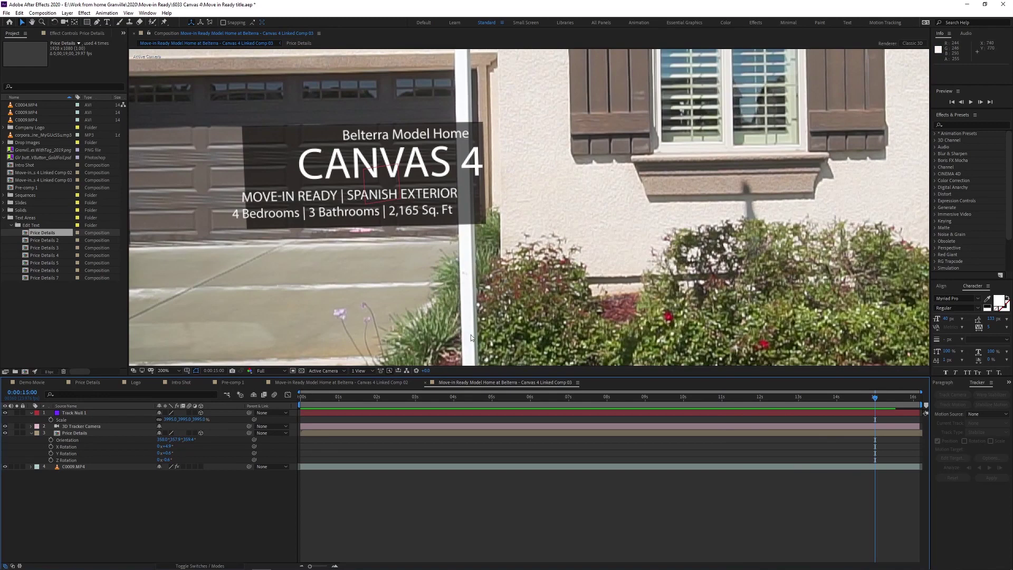
drag(473, 403, 847, 409)
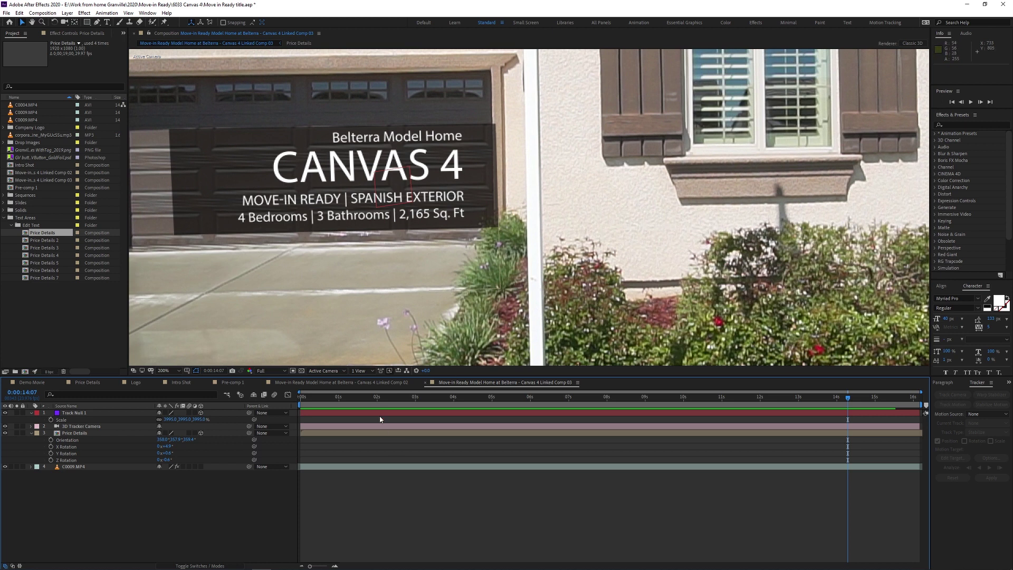
drag(331, 406, 409, 404)
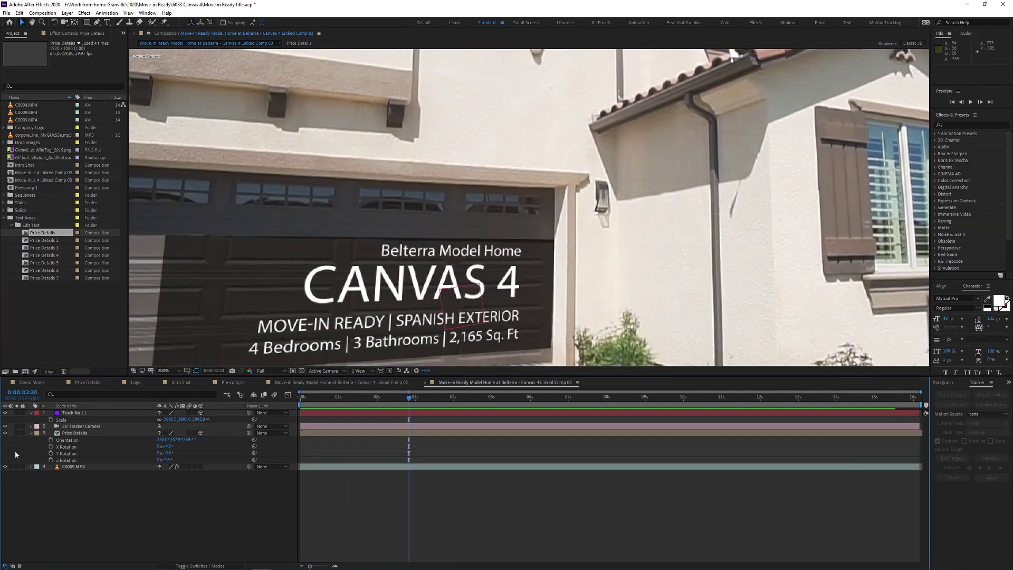
Step: Add a Position keyframe to the Price Details title at about 11:06
click(79, 433)
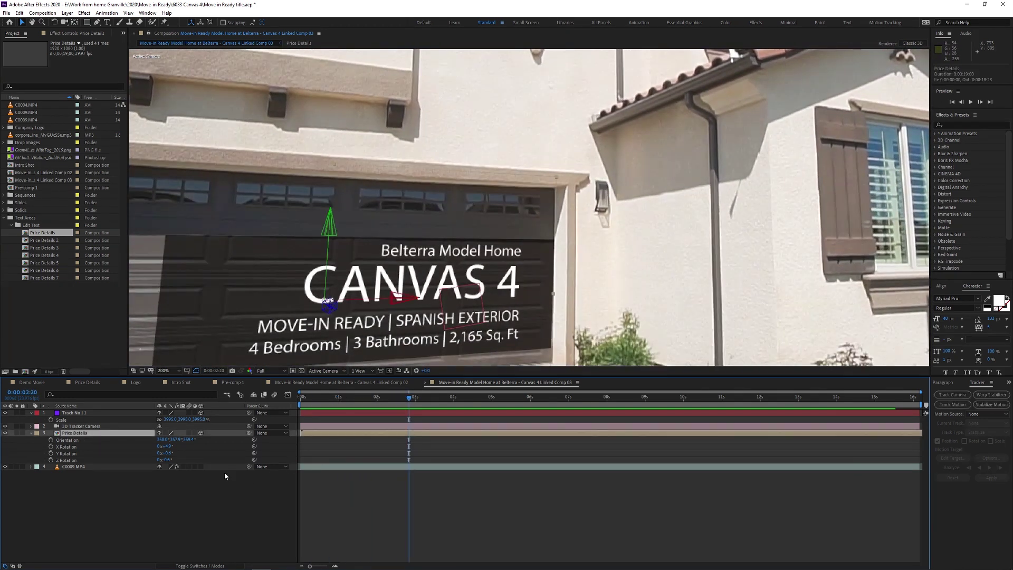
drag(480, 265, 502, 216)
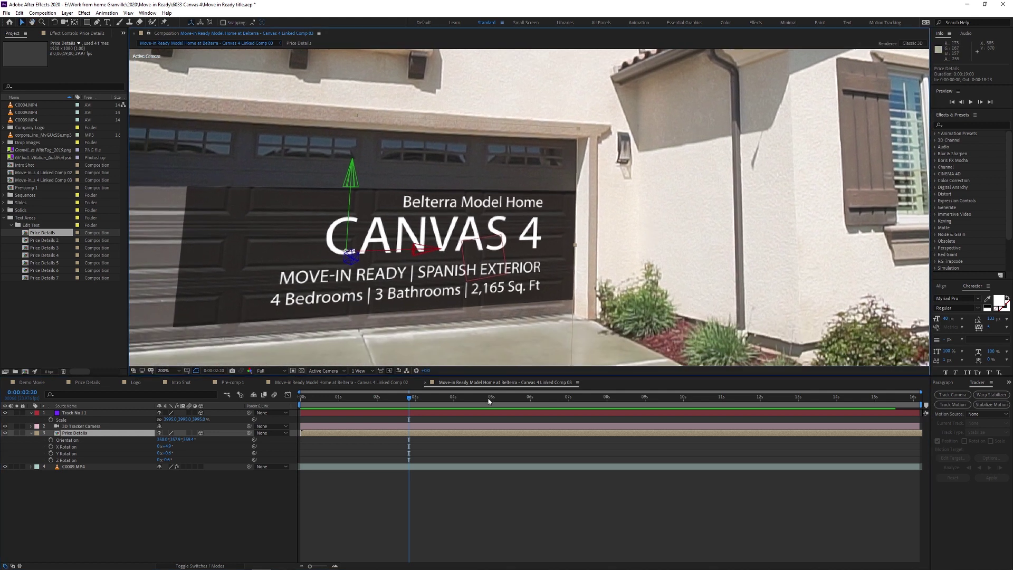
key(p)
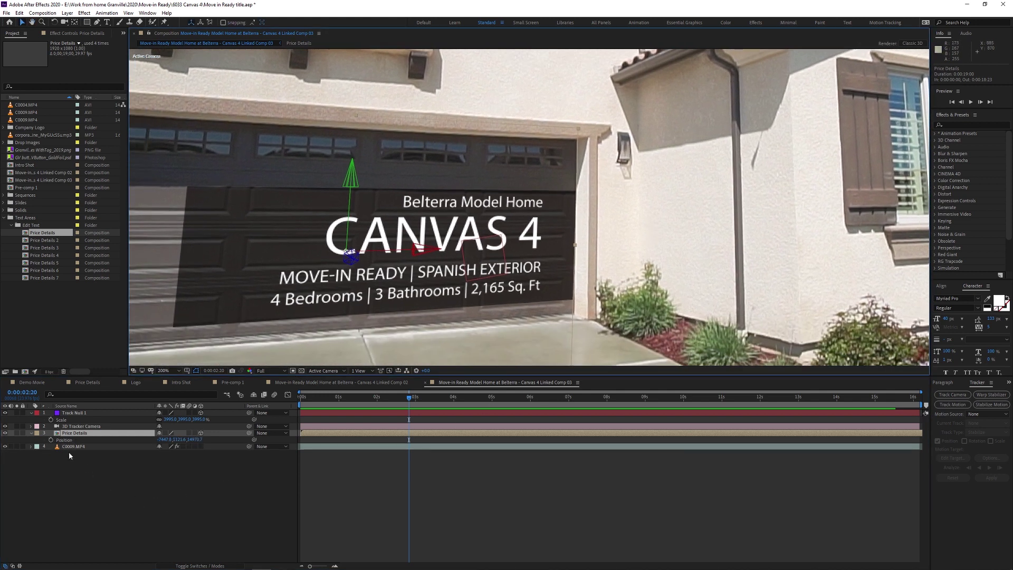
drag(413, 404, 734, 384)
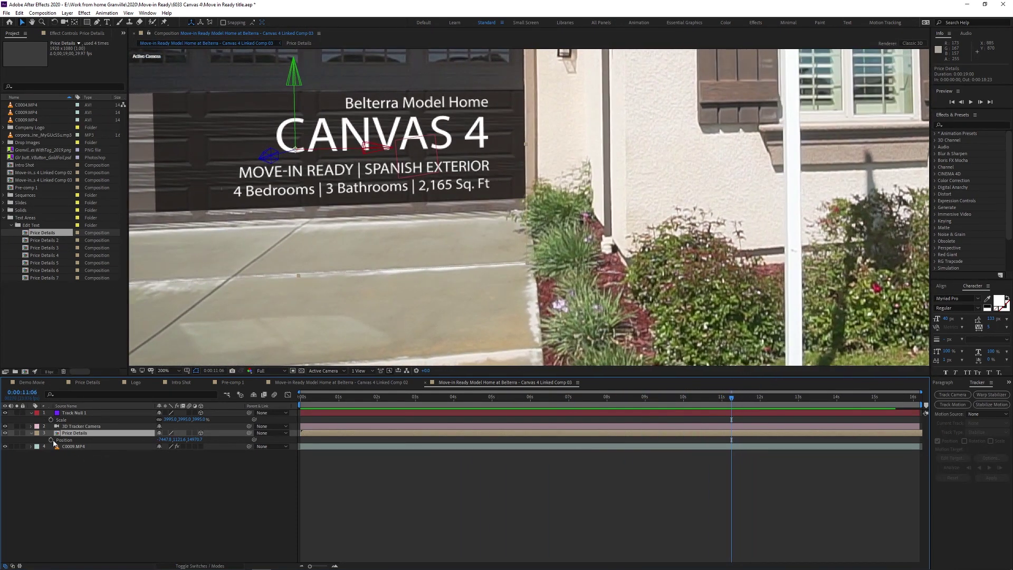
click(52, 440)
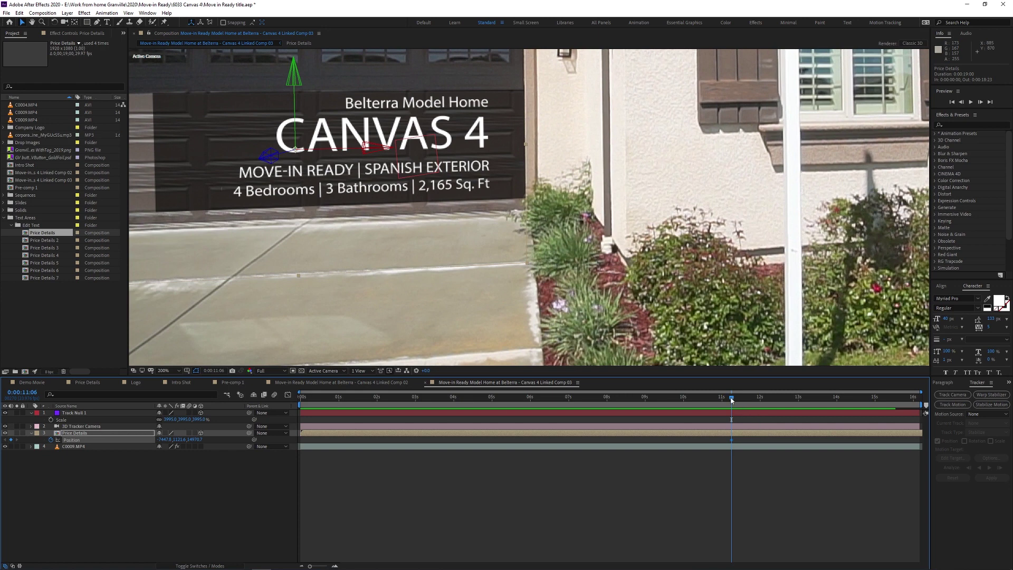
Step: Near 15:15, shift the title left onto the garage door and review both keyframes
drag(732, 399, 900, 393)
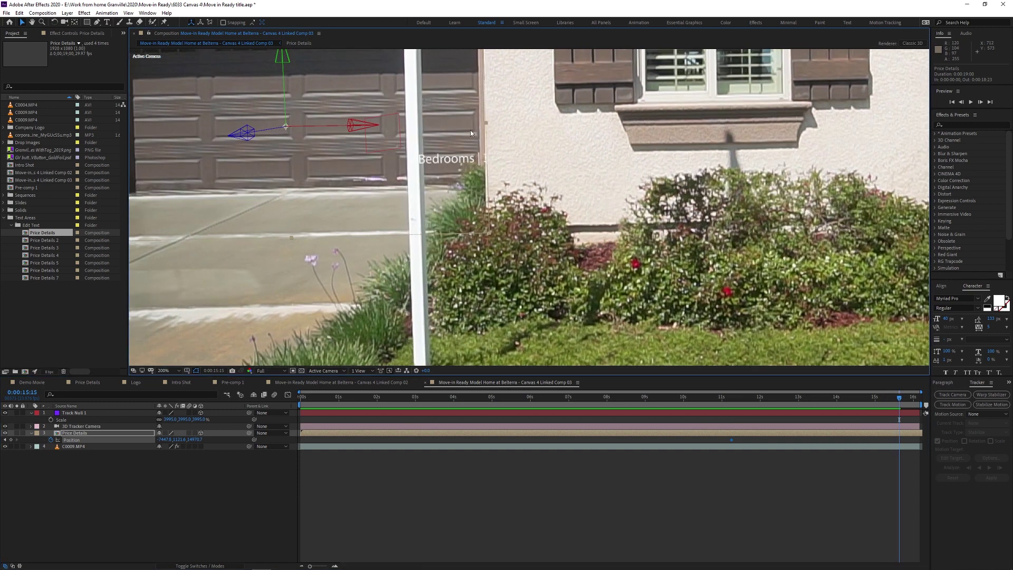
mouse_move(471, 130)
mouse_down()
mouse_move(427, 137)
mouse_move(463, 133)
mouse_move(460, 125)
mouse_up()
key(ctrl+z)
key(ctrl+z)
drag(469, 121, 462, 125)
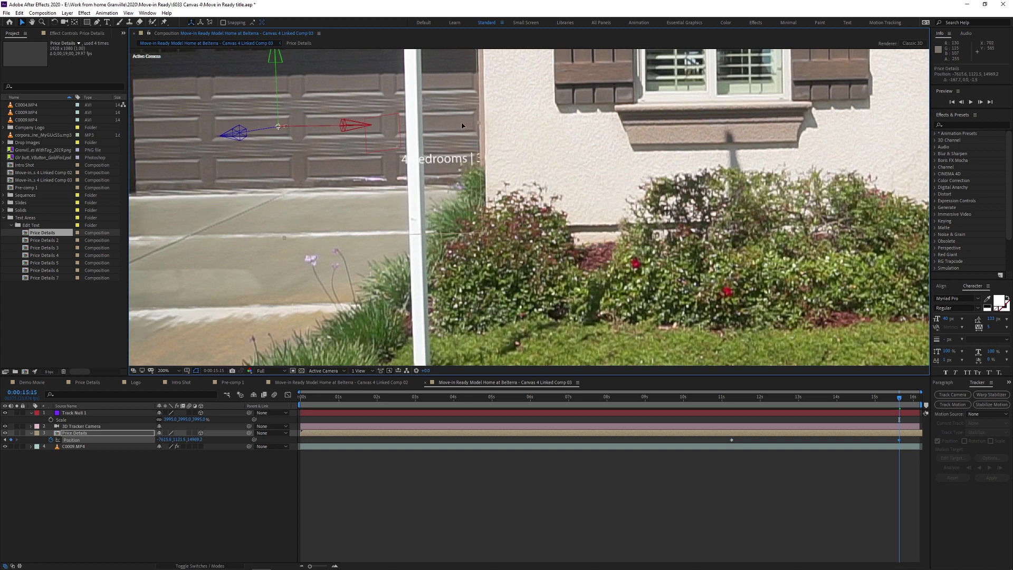
drag(790, 406, 812, 419)
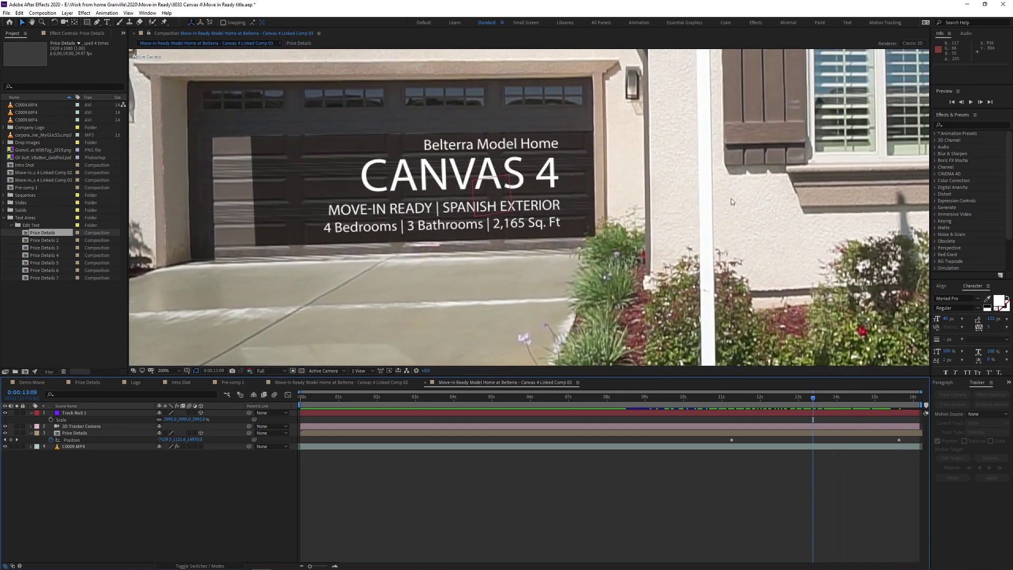
drag(696, 406, 712, 423)
click(163, 370)
click(175, 413)
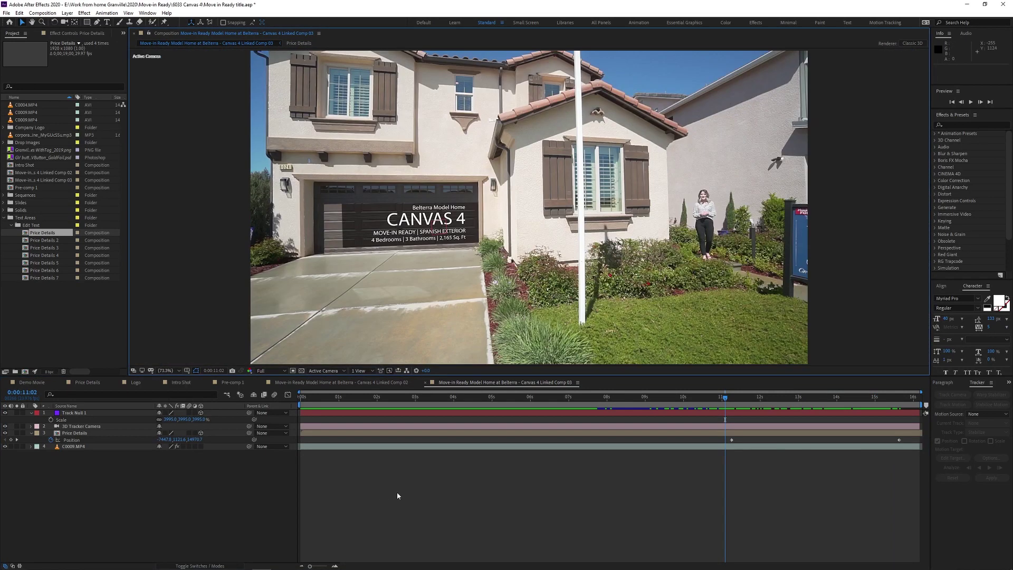
key(space)
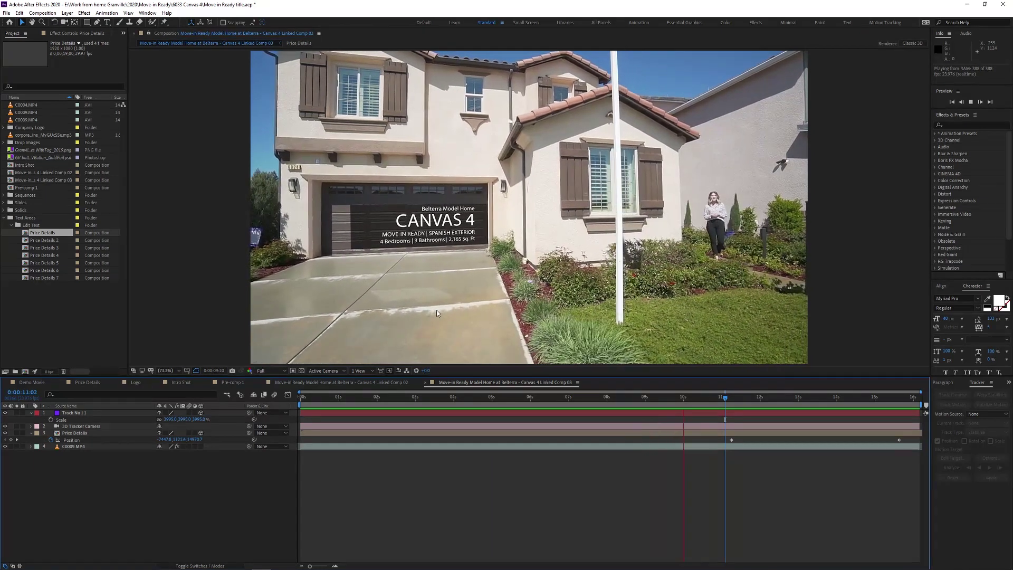
click(489, 402)
drag(725, 398, 765, 404)
Step: Duplicate the C0009.MP4 footage layer and move the copy above Price Details
click(74, 446)
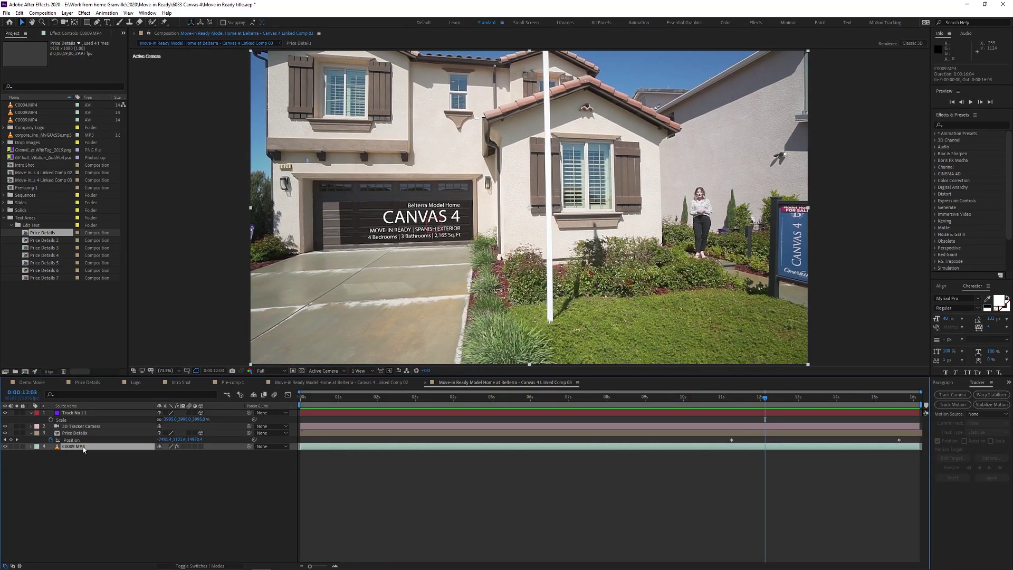
key(ctrl+d)
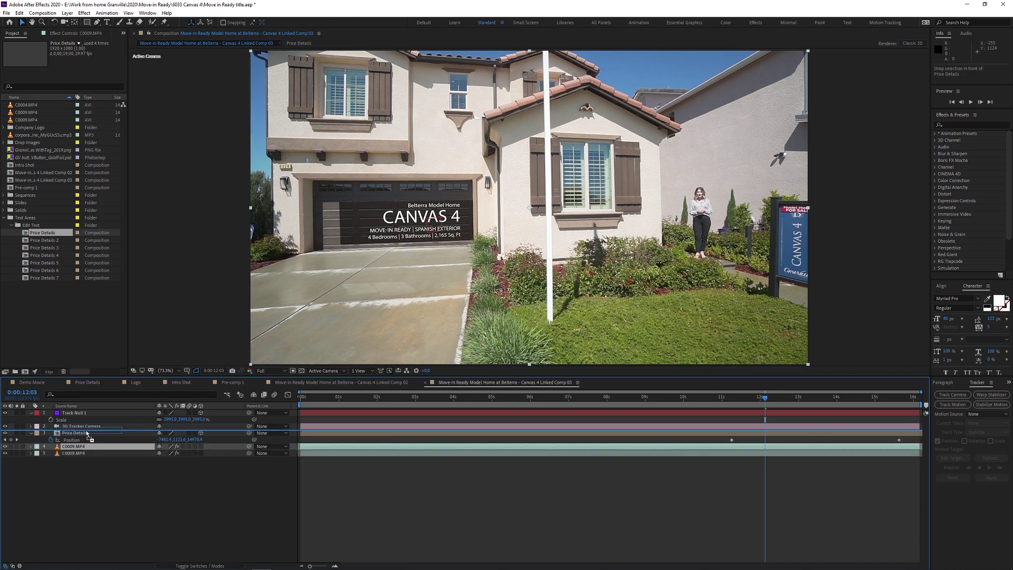
key(ctrl+bracketright)
click(85, 441)
click(117, 431)
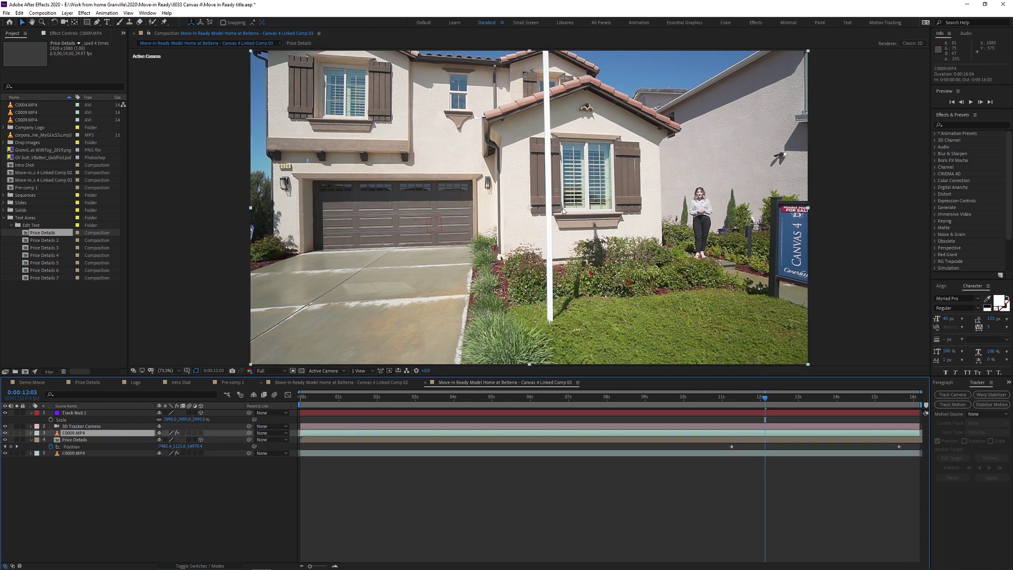
Step: Split the footage copy at 0:00:14:16
scroll(548, 221, up, 1)
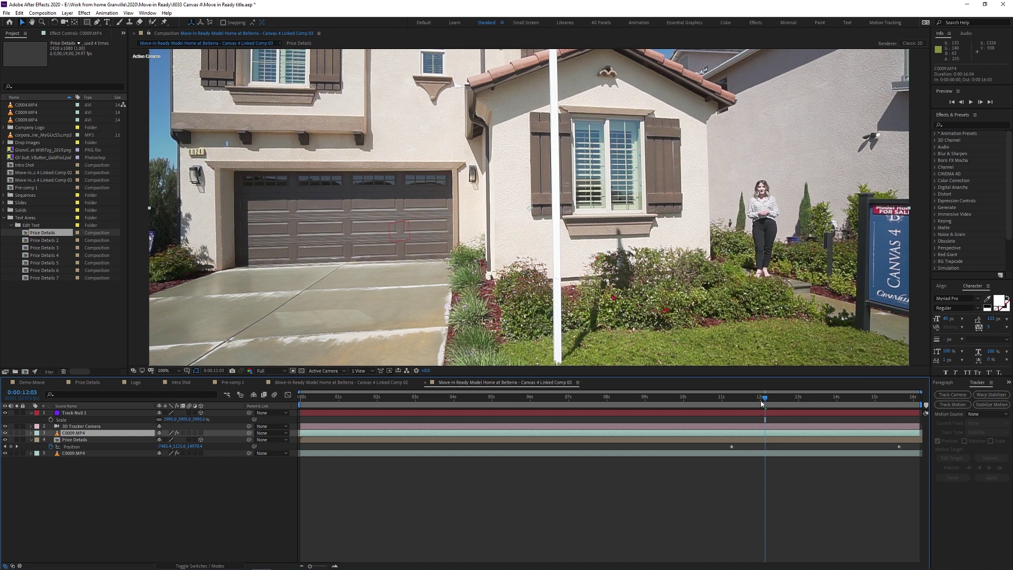
drag(762, 403, 858, 418)
scroll(459, 235, up, 2)
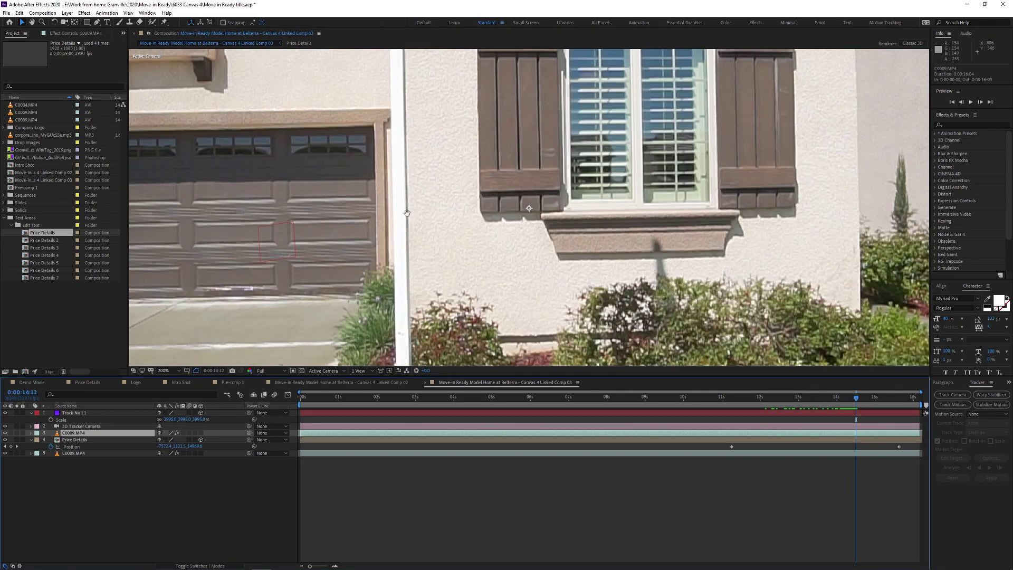
drag(860, 405, 863, 400)
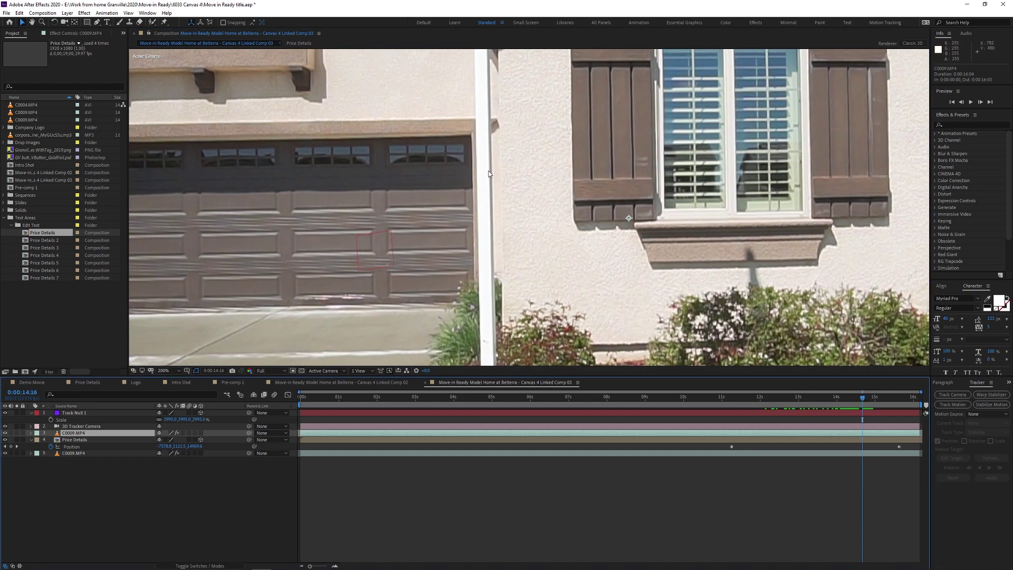
key(ctrl+shift+d)
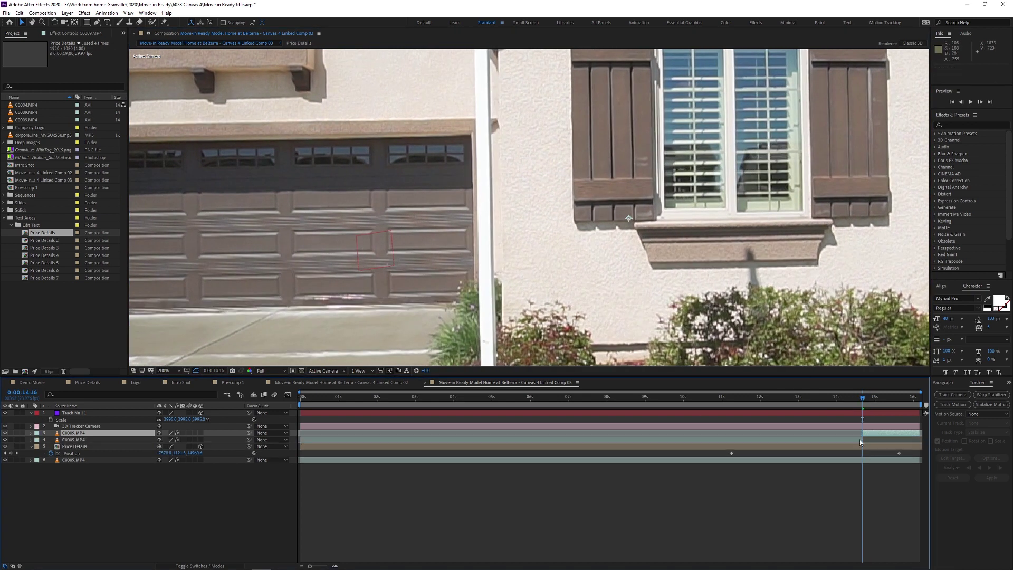
Step: Delete the unneeded split piece and set the footage copy's opacity to 80%
click(860, 439)
key(Delete)
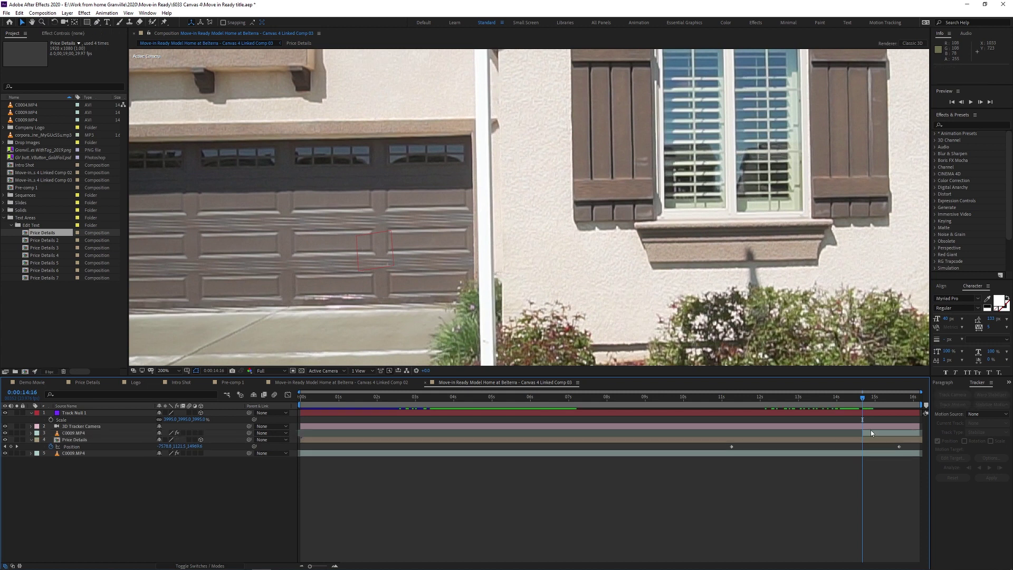
click(869, 431)
drag(863, 397, 885, 396)
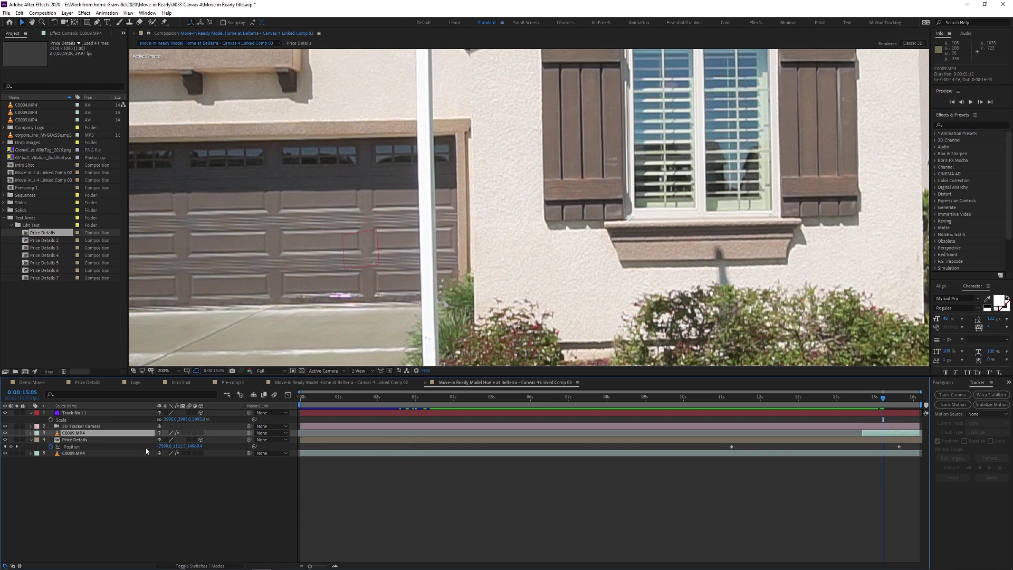
key(t)
click(159, 440)
text(80)
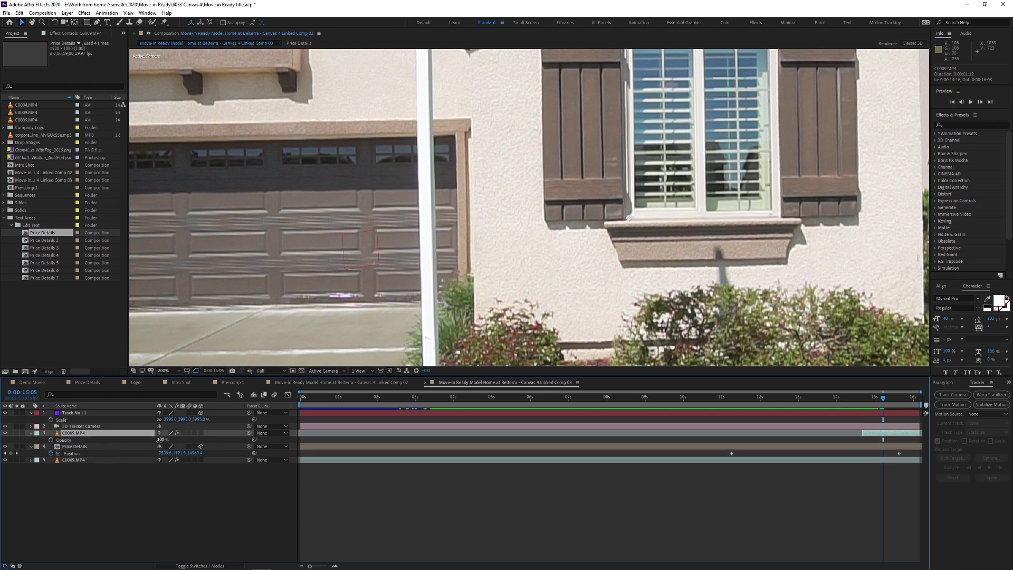
key(Return)
Step: Split the copy at 15:16, delete the end piece, and restore opacity to 100%
drag(883, 396, 901, 396)
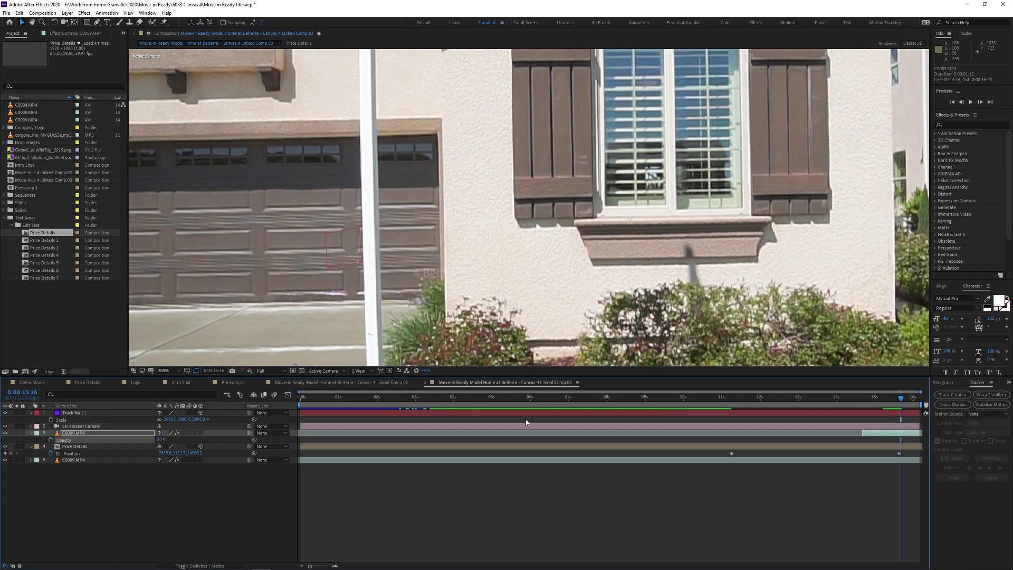
key(ctrl+shift+d)
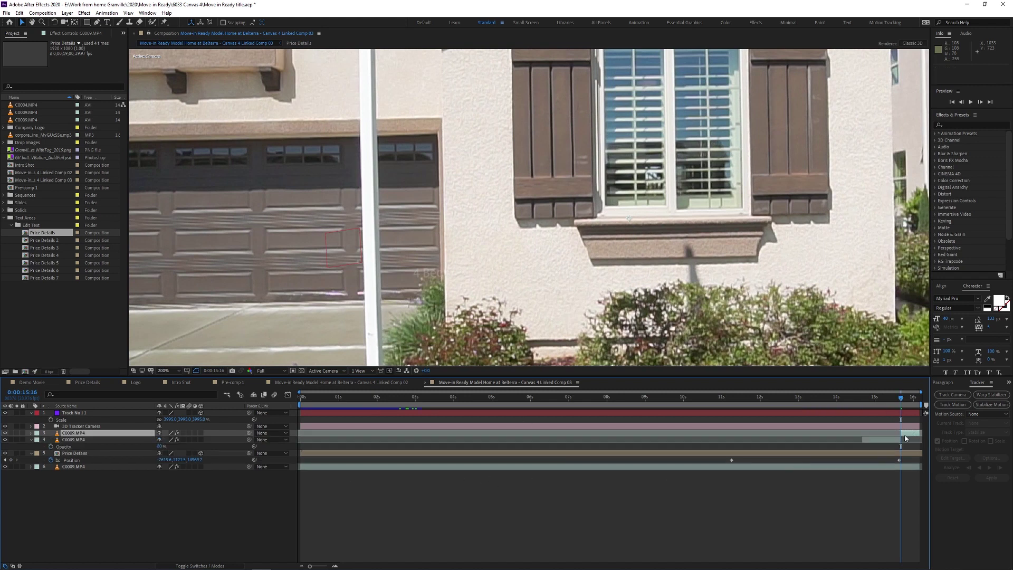
key(Delete)
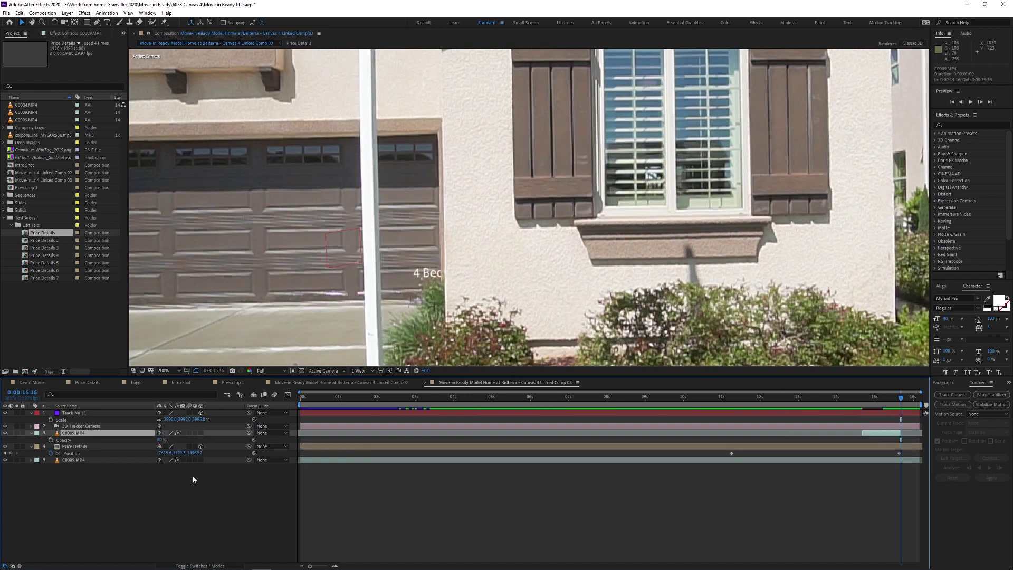
drag(159, 440, 170, 441)
drag(901, 397, 870, 403)
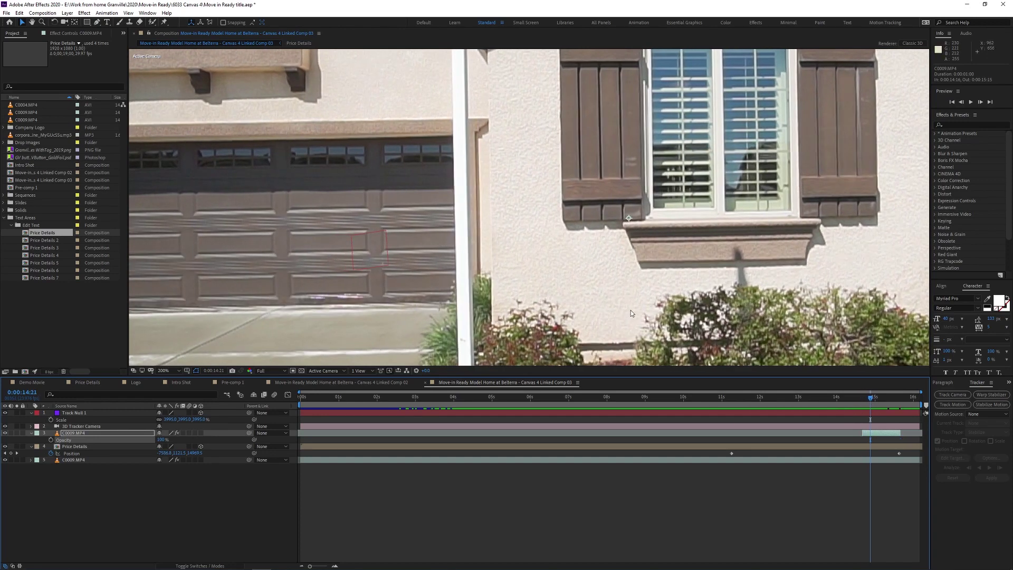
Step: Draw a four-point Pen mask around the flagpole on the upper C0009.MP4 layer
key(g)
click(467, 81)
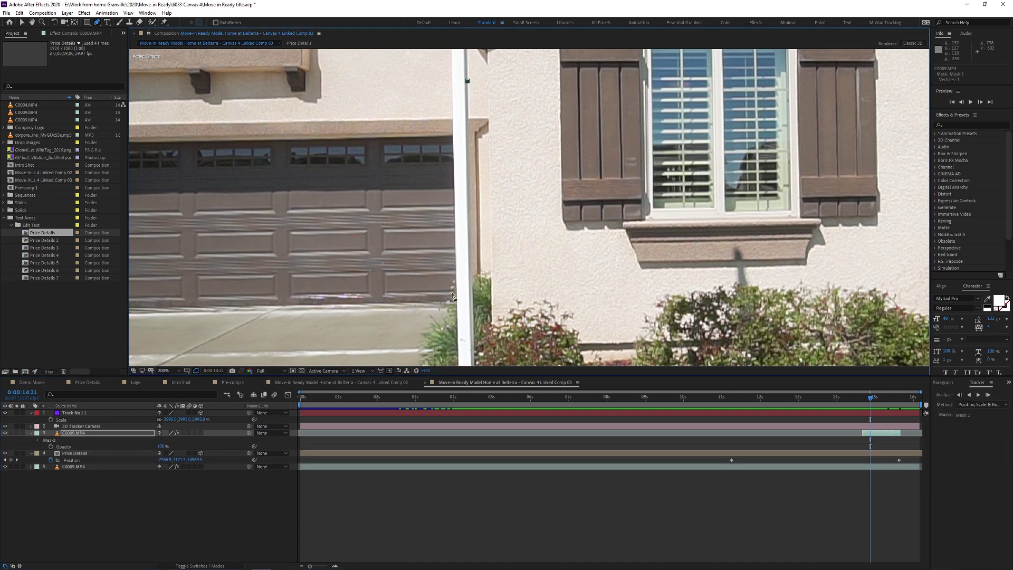
click(473, 326)
click(458, 326)
click(452, 83)
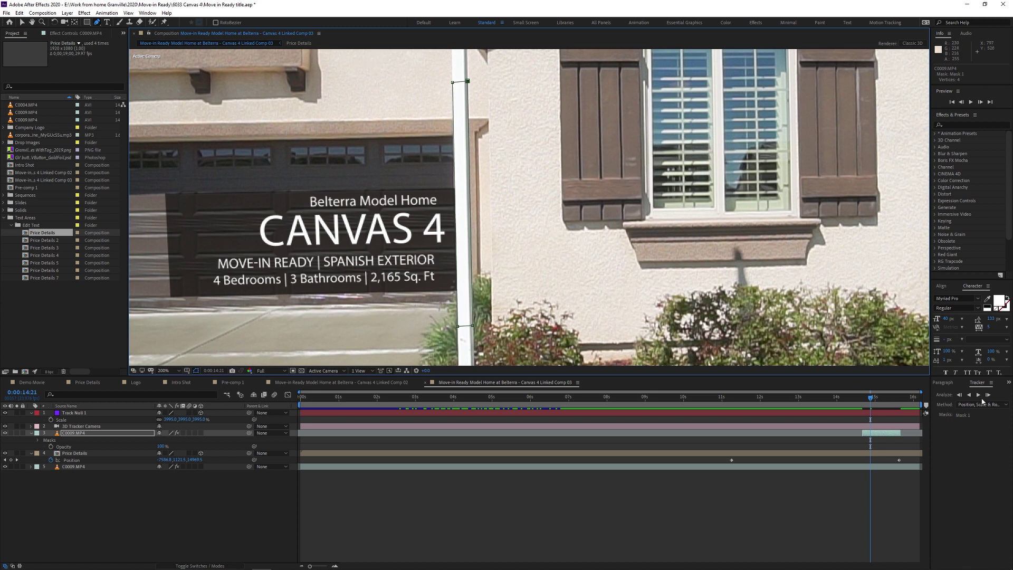
key(v)
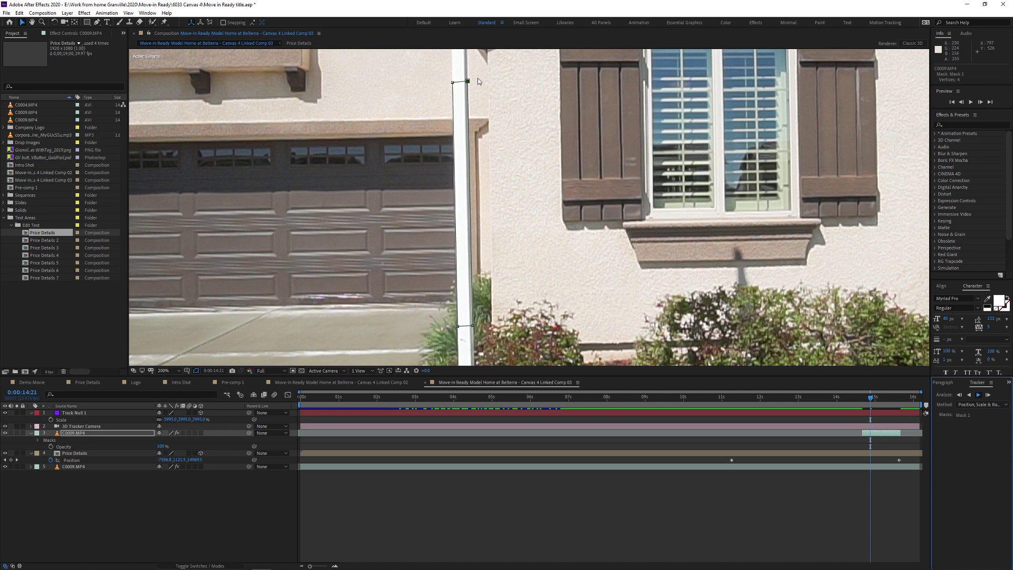
Step: Undo the automatic mask tracking and set a Mask 1 Path keyframe at 14:21
key(space)
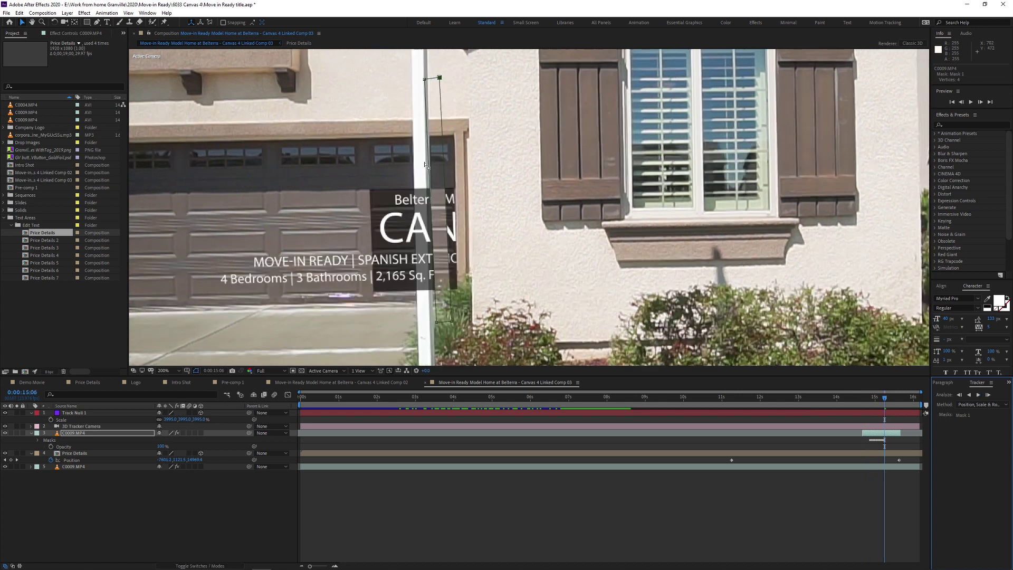
key(ctrl+z)
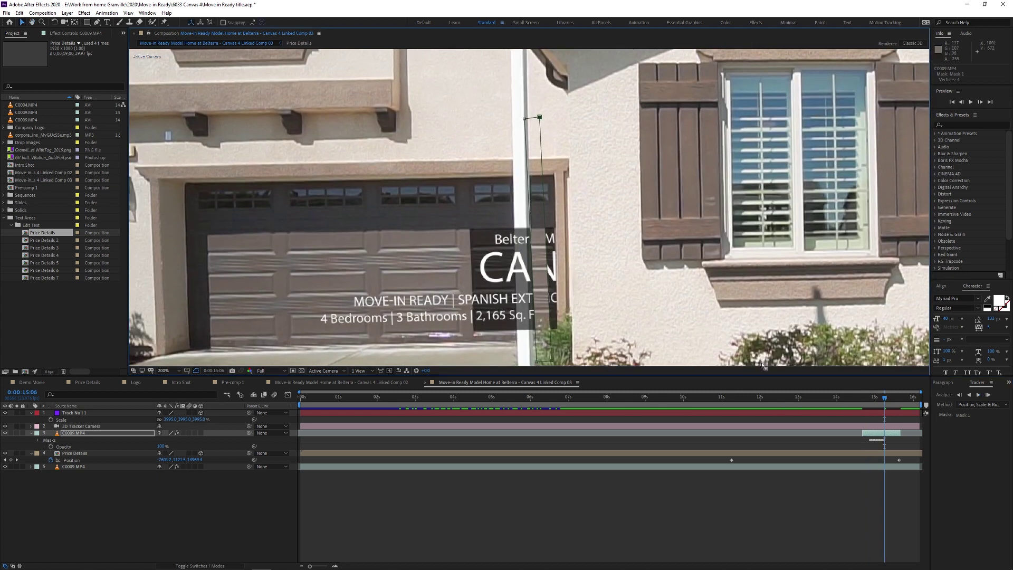
click(888, 438)
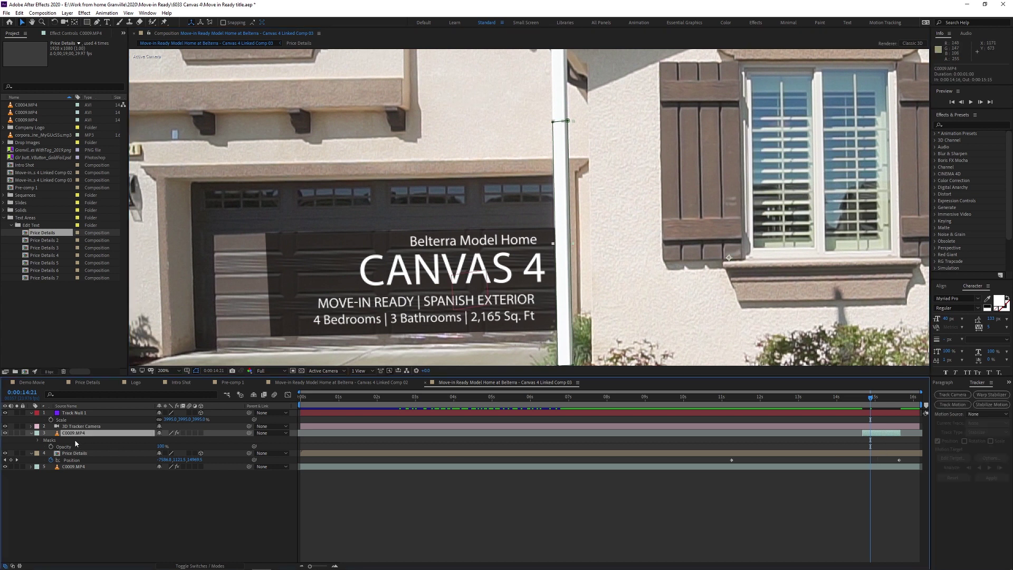
click(38, 441)
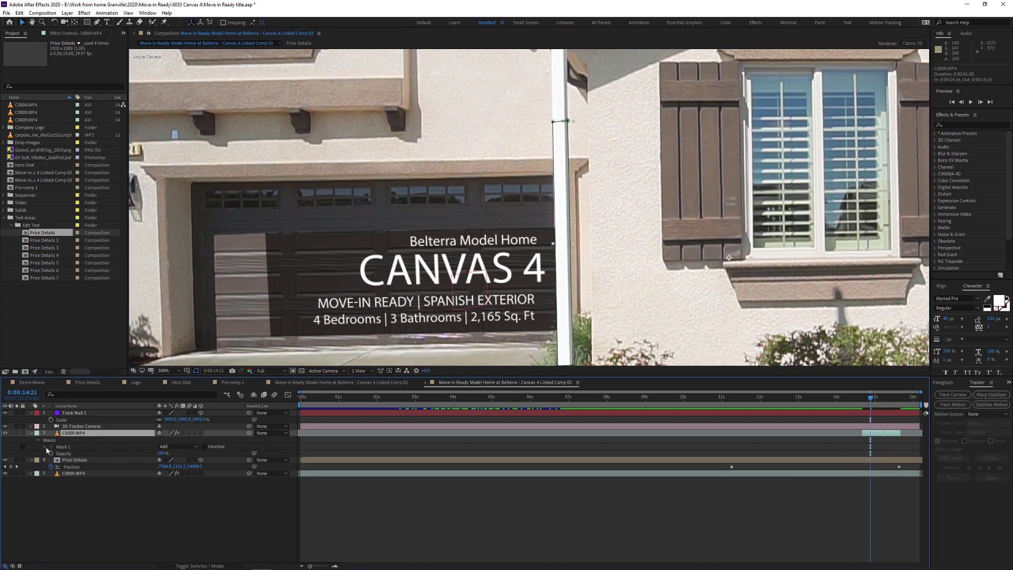
click(45, 447)
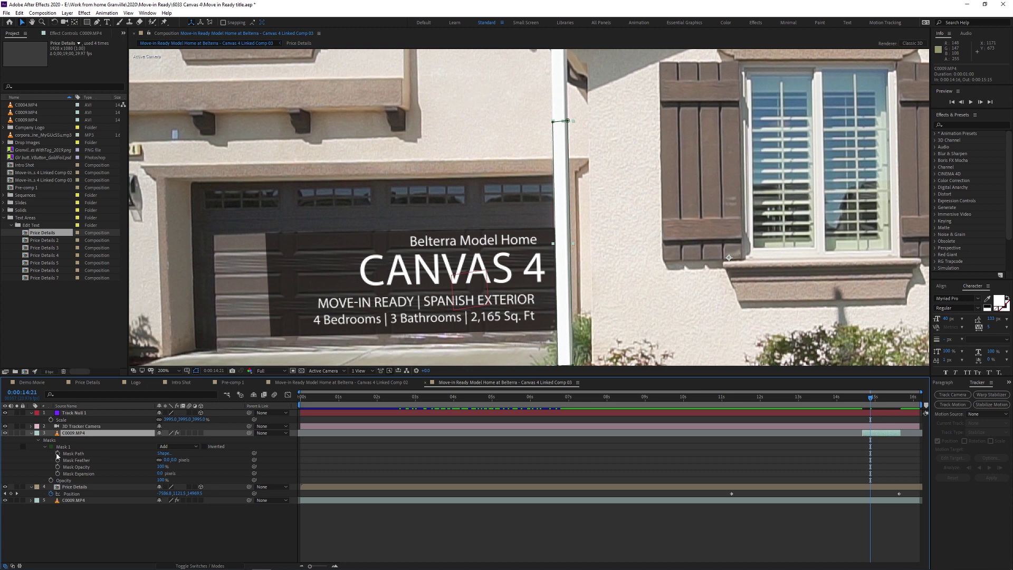
click(58, 453)
drag(871, 399, 898, 405)
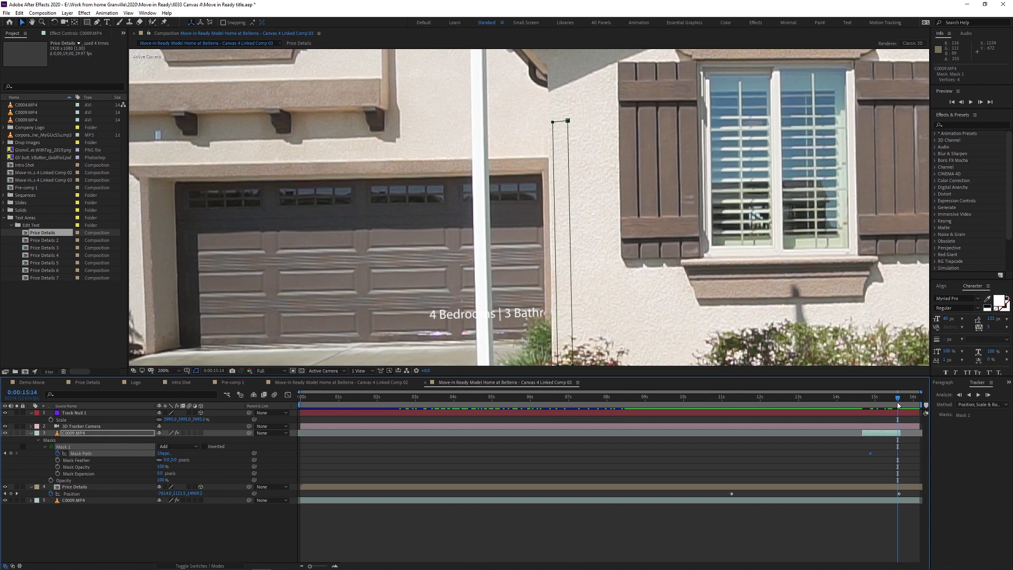
Step: Move Mask 1 left back onto the flagpole, adding a Mask Path keyframe
key(Page_Down)
key(Page_Down)
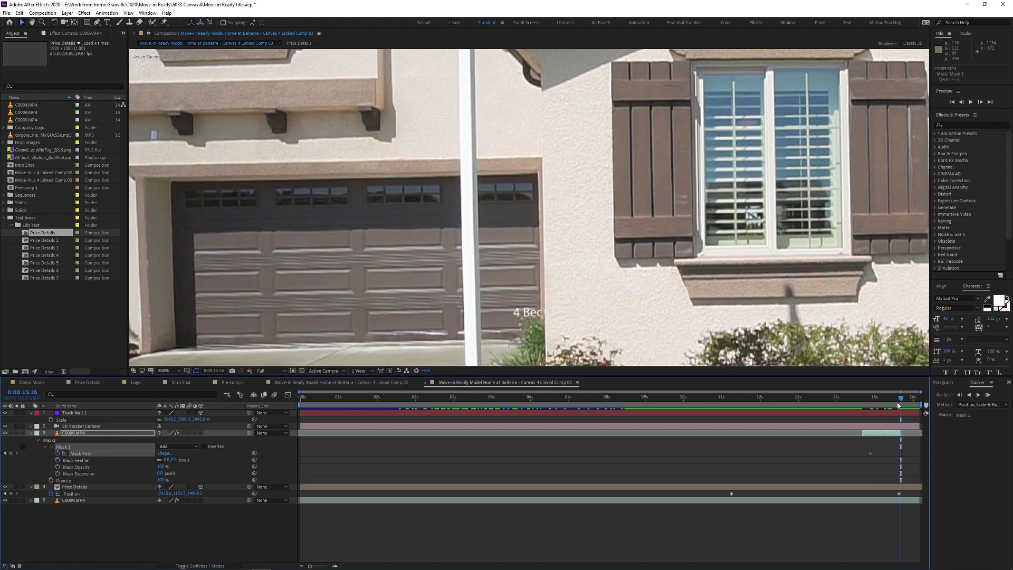
key(Page_Up)
click(649, 233)
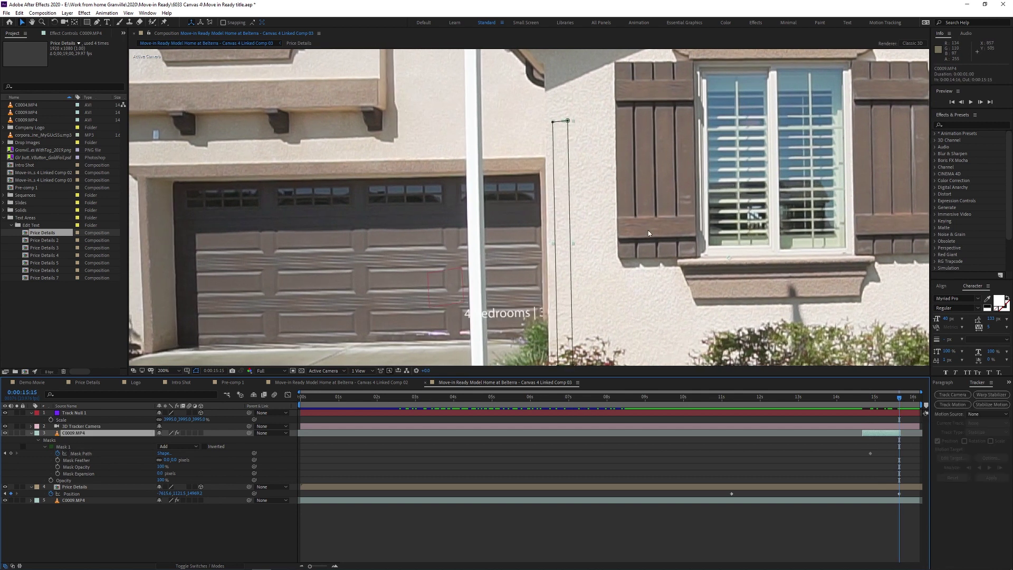
click(568, 121)
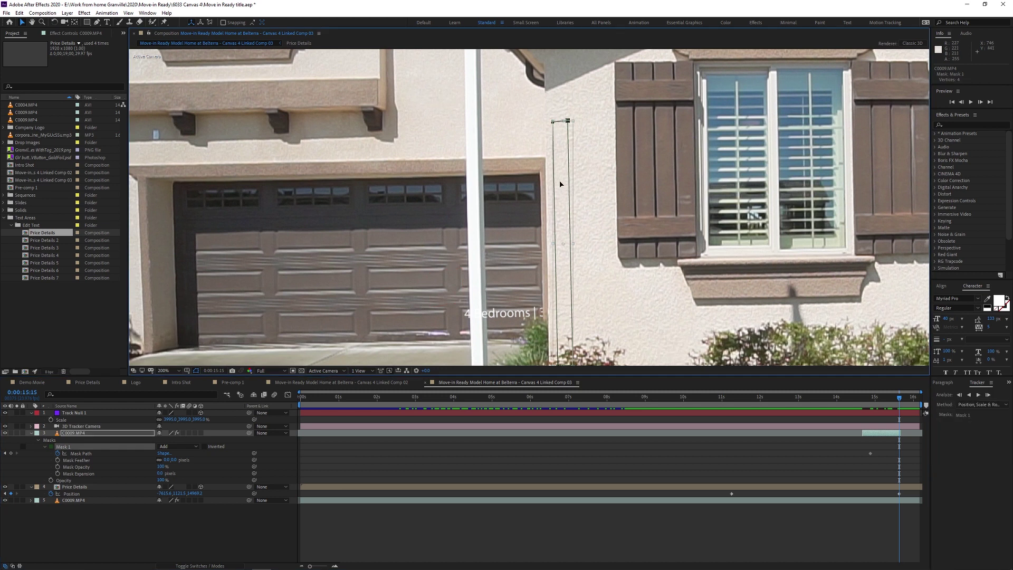
drag(560, 184, 483, 195)
scroll(503, 217, down, 3)
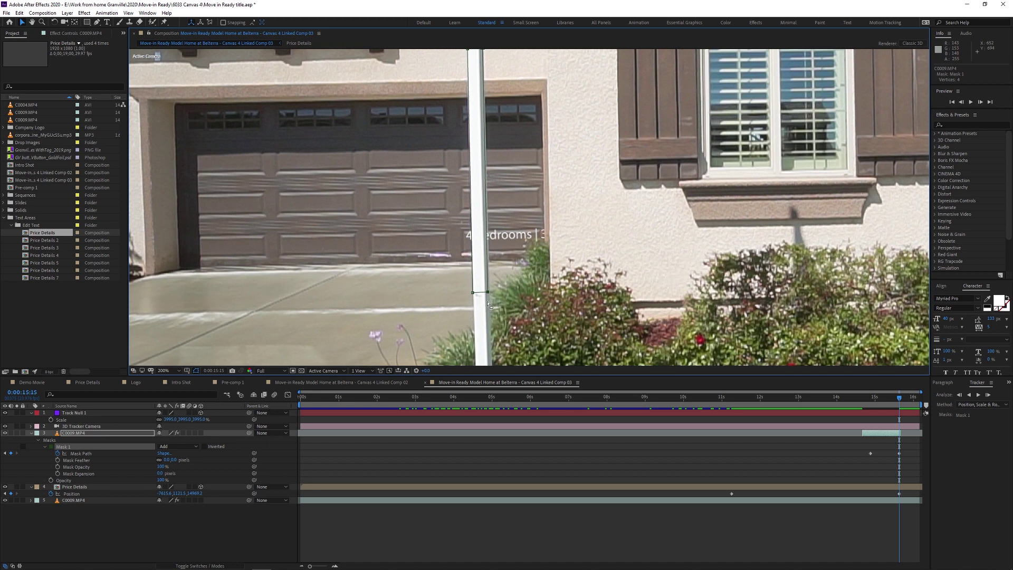
scroll(482, 300, up, 3)
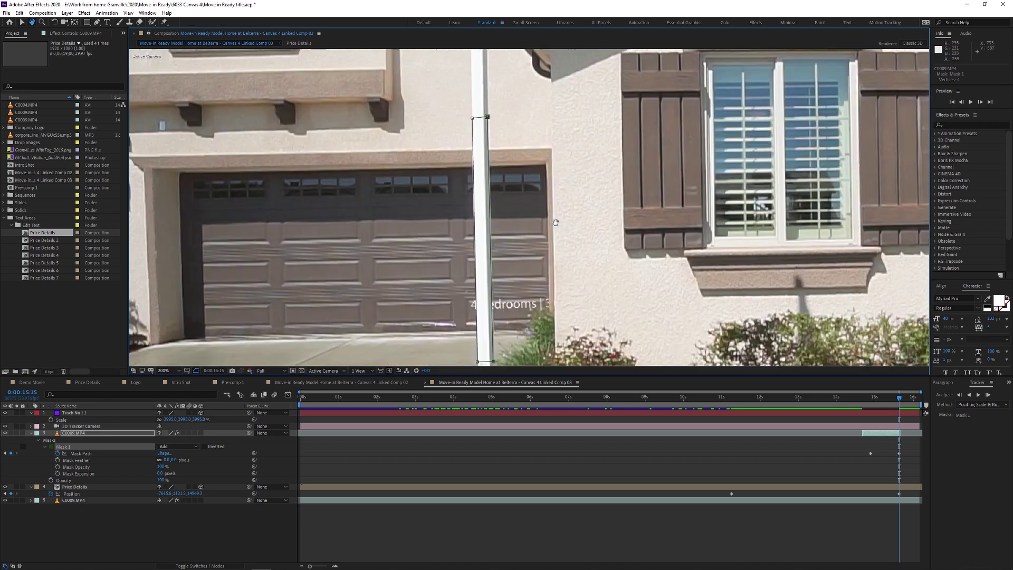
Step: Nudge the mask right onto the pole at 15:06 and 15:03
drag(909, 404, 886, 404)
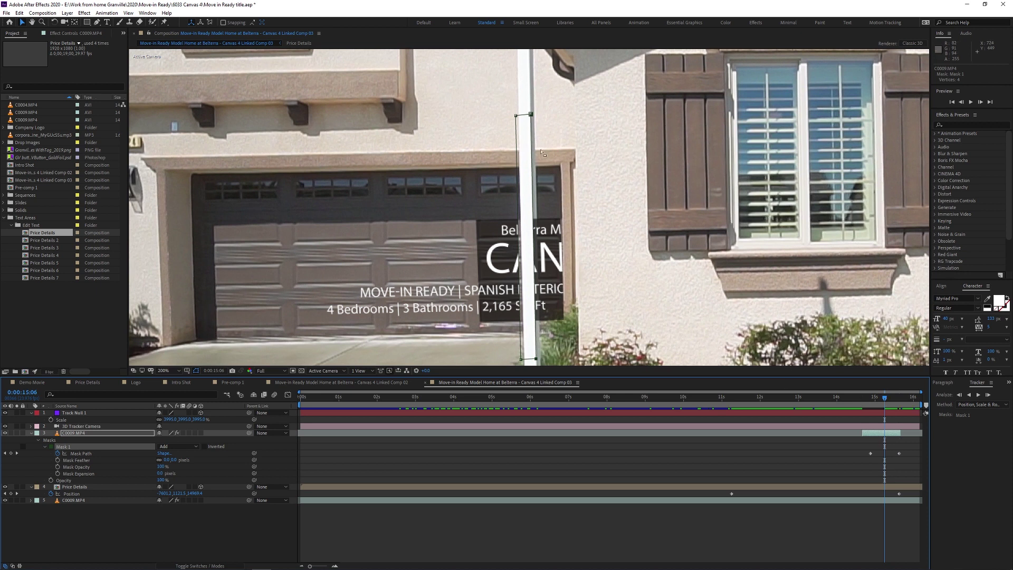
key(Right)
key(Right)
key(Right)
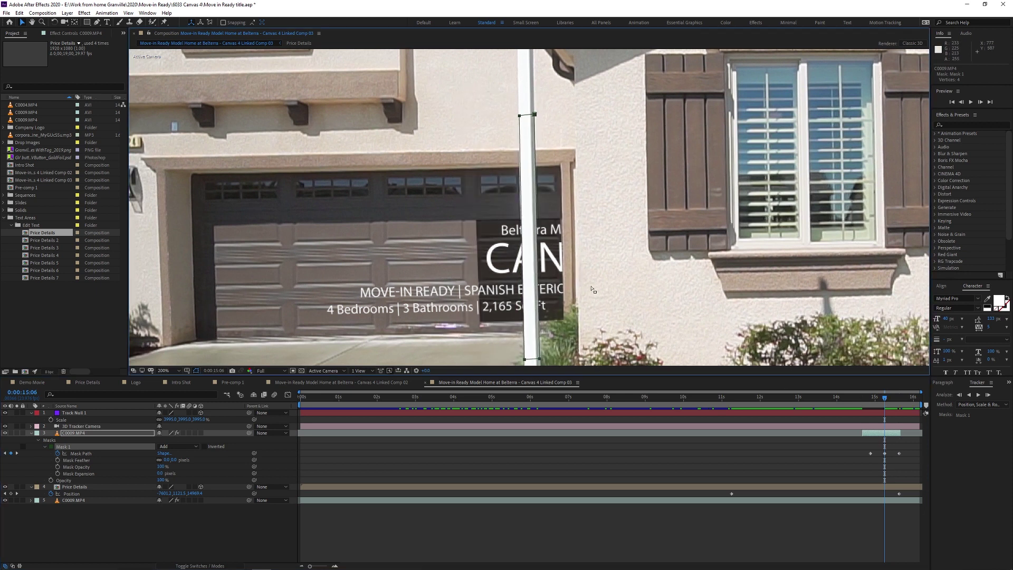
drag(885, 404, 893, 404)
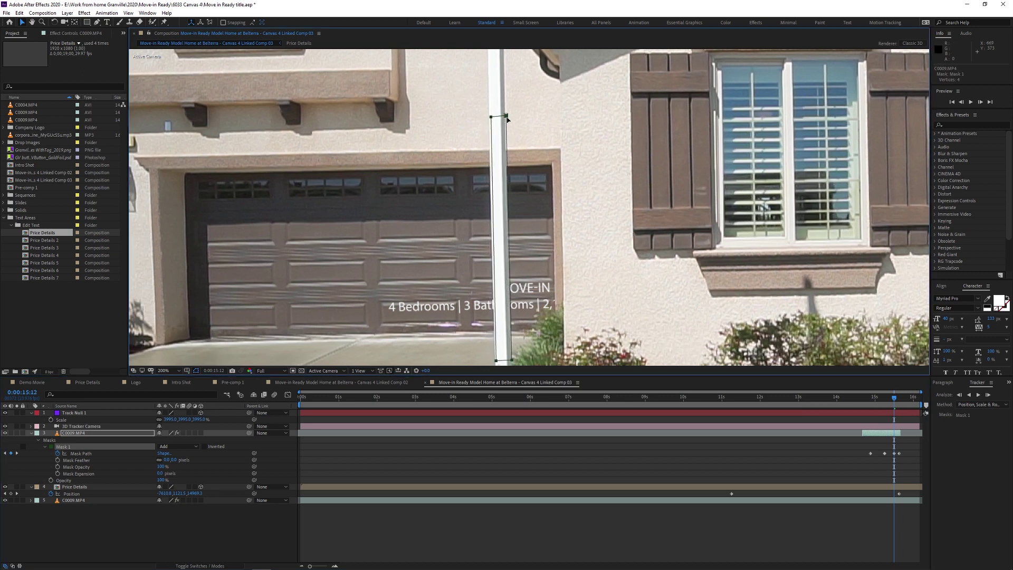
key(Right)
key(Right)
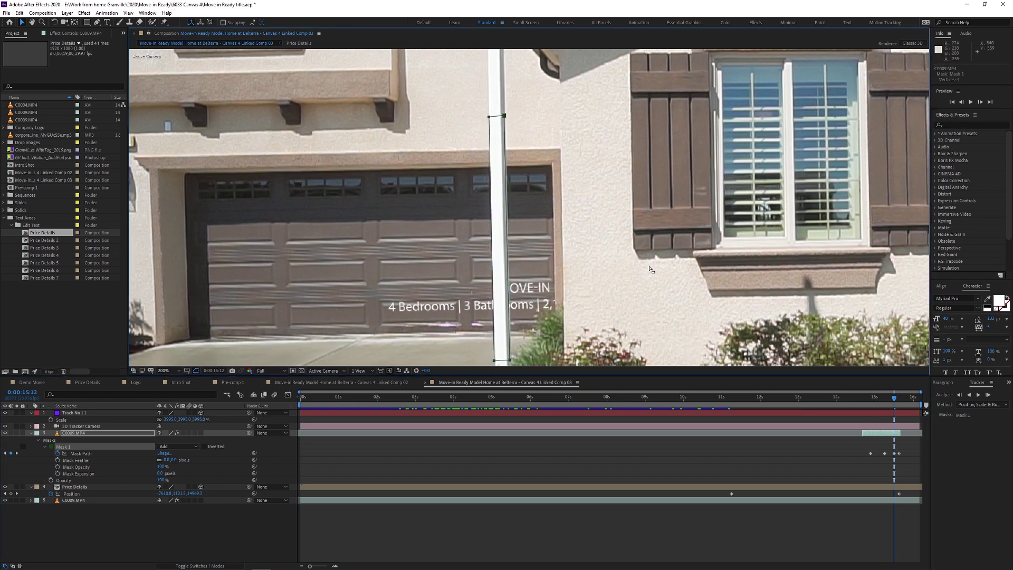
click(879, 401)
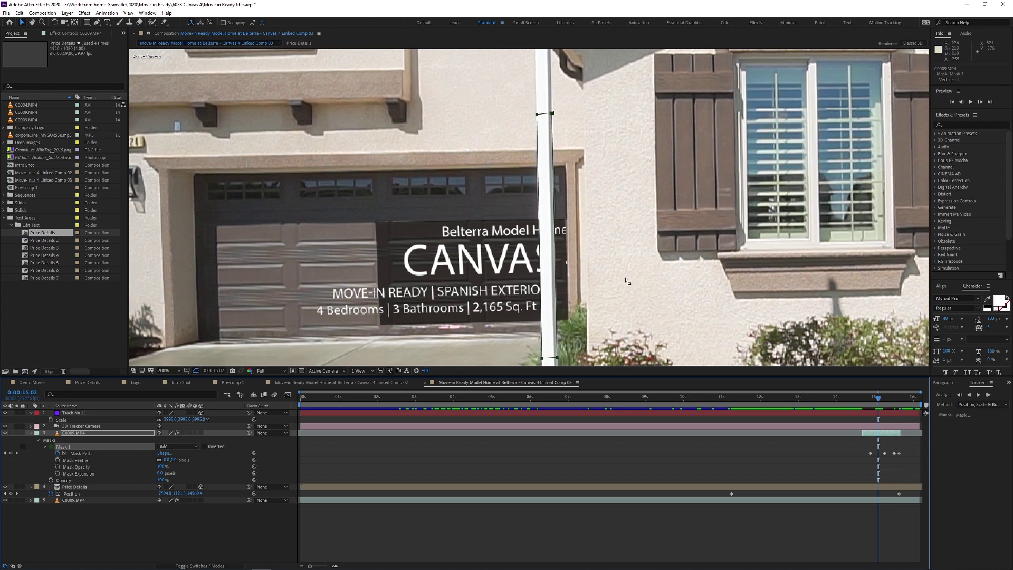
drag(884, 401, 866, 403)
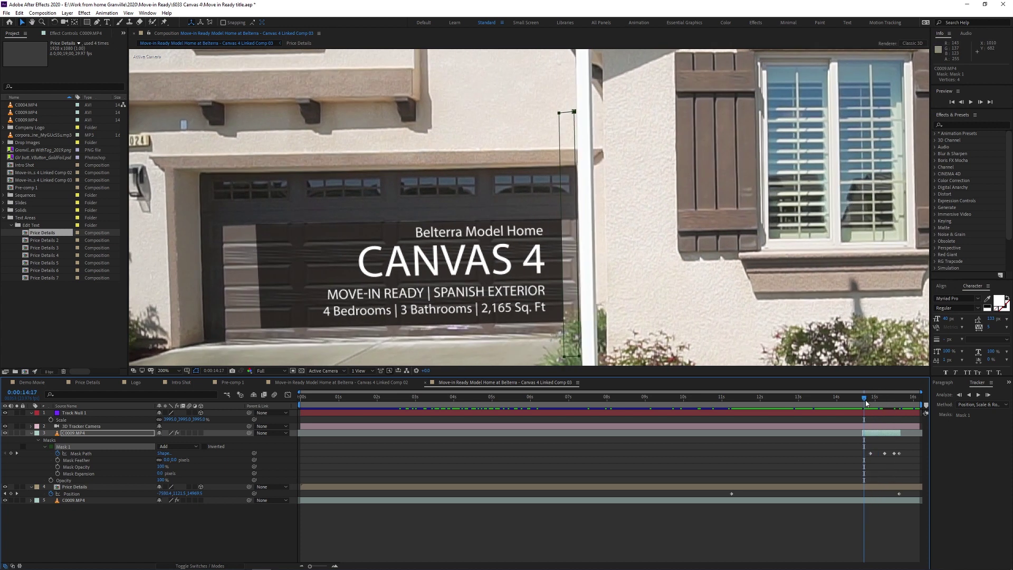
Step: Stretch the mask's right edge over the pole, then step forward checking each frame
key(Page_Up)
drag(574, 110, 595, 113)
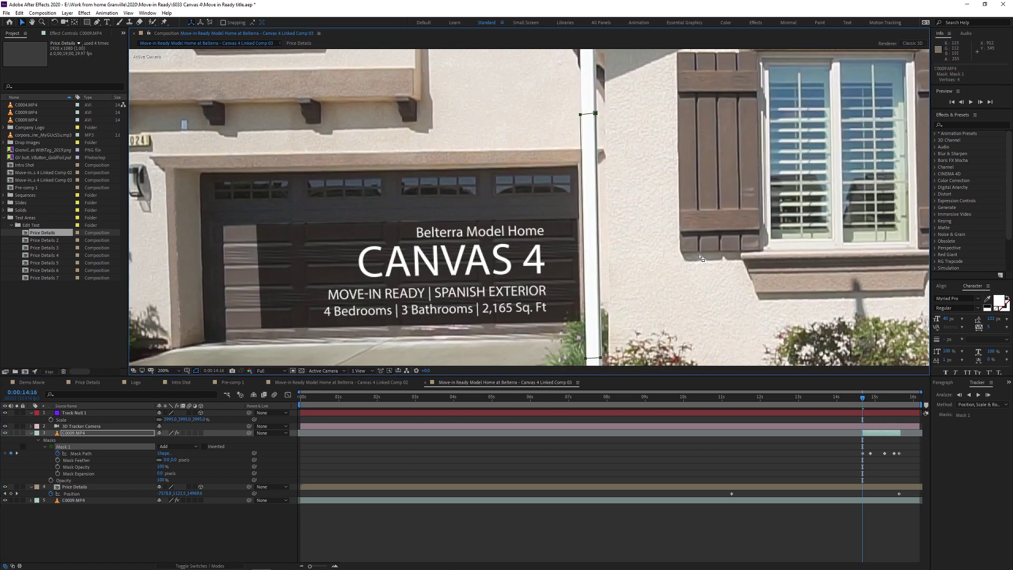
key(Page_Down)
key(Page_Down)
key(Page_Down)
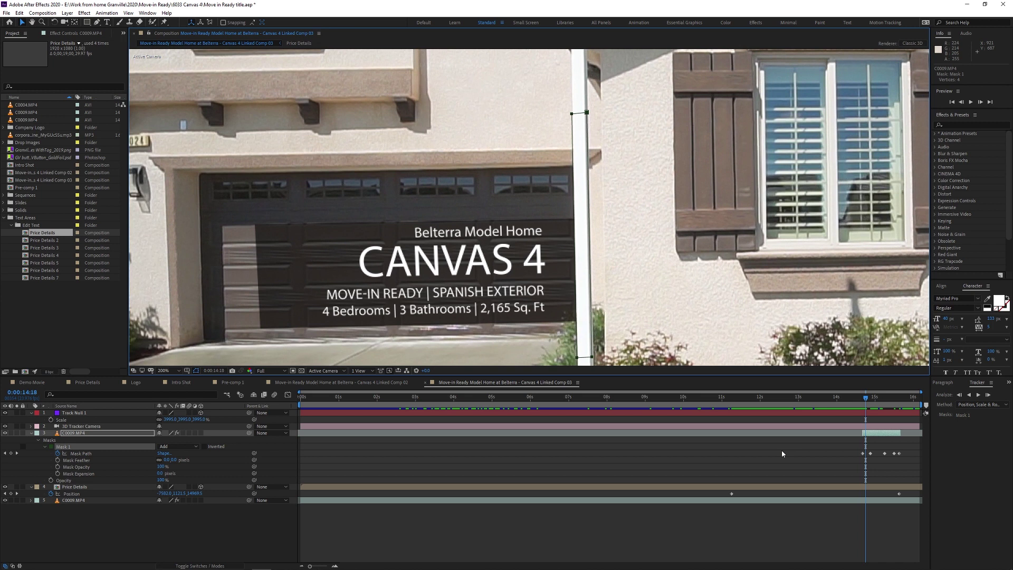
key(Page_Down)
key(Page_Down)
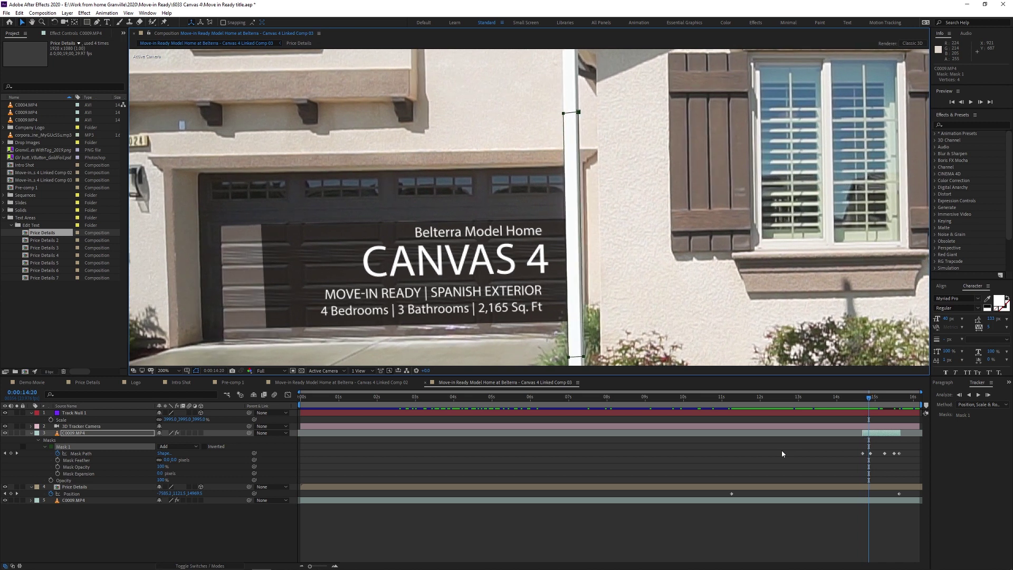
key(Page_Down)
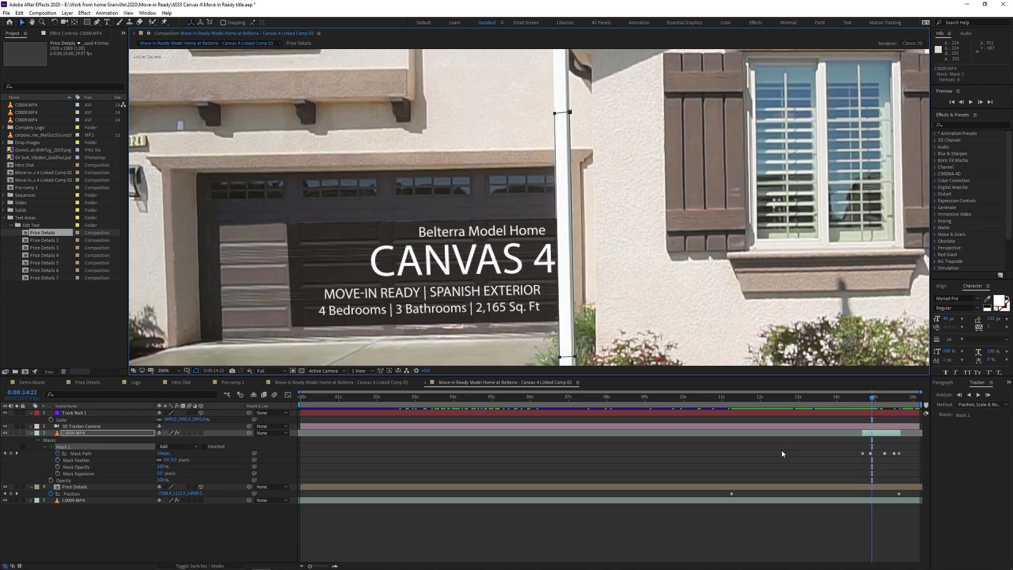
key(Page_Down)
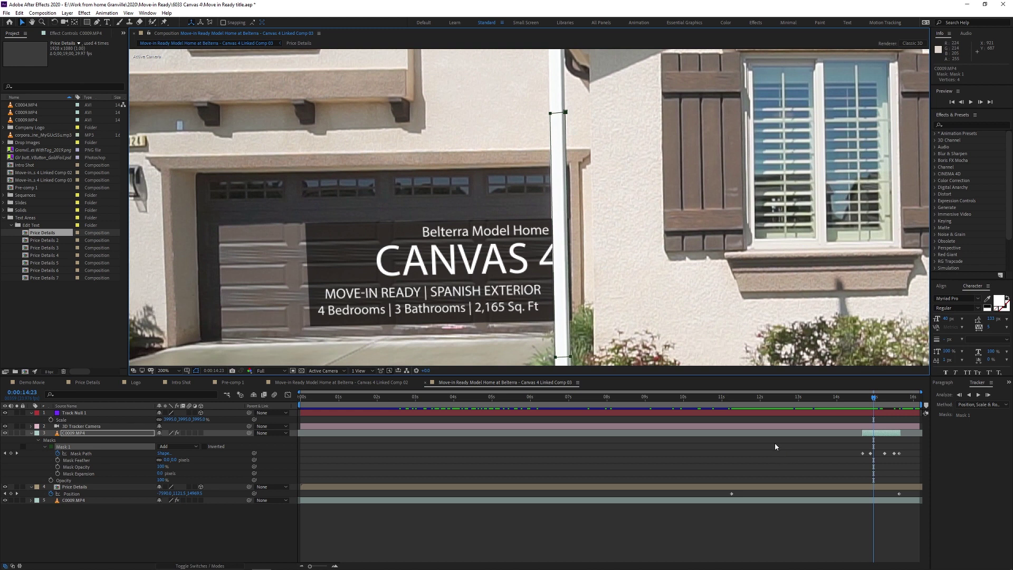
key(Page_Down)
key(Page_Down)
key(Page_Down)
key(Page_Down)
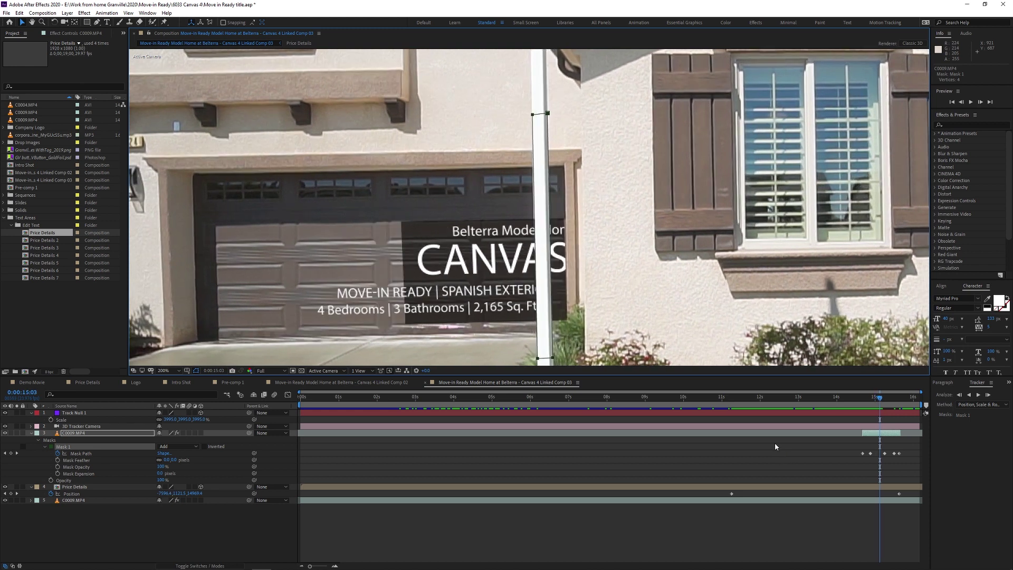
key(Page_Down)
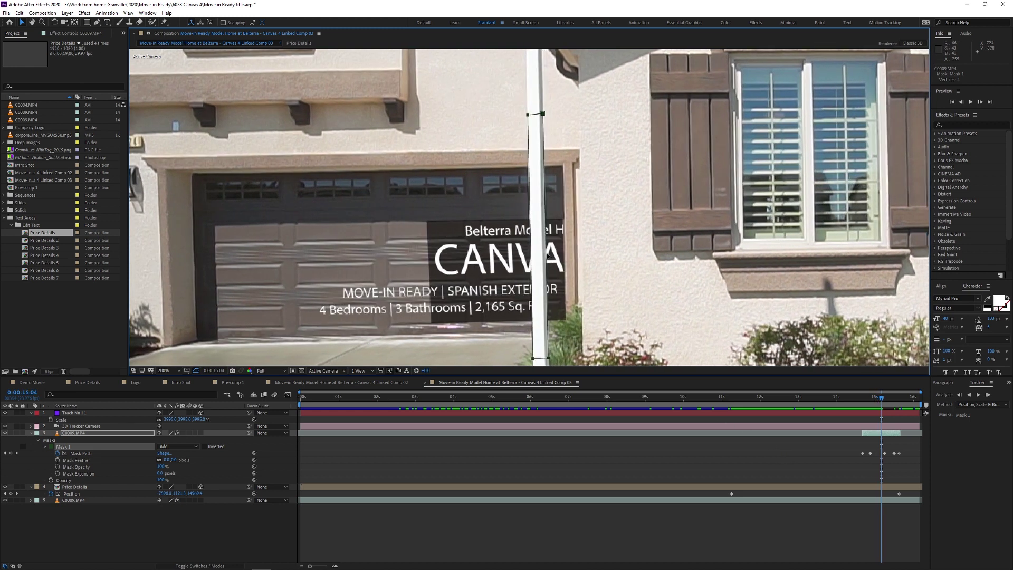
key(Page_Down)
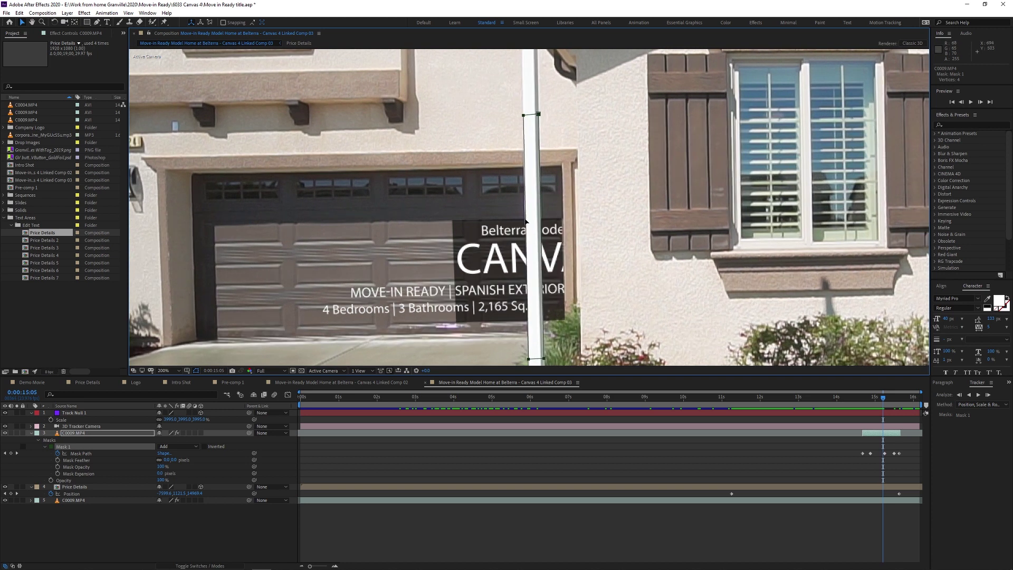
key(Page_Down)
key(Page_Down)
key(Page_Down)
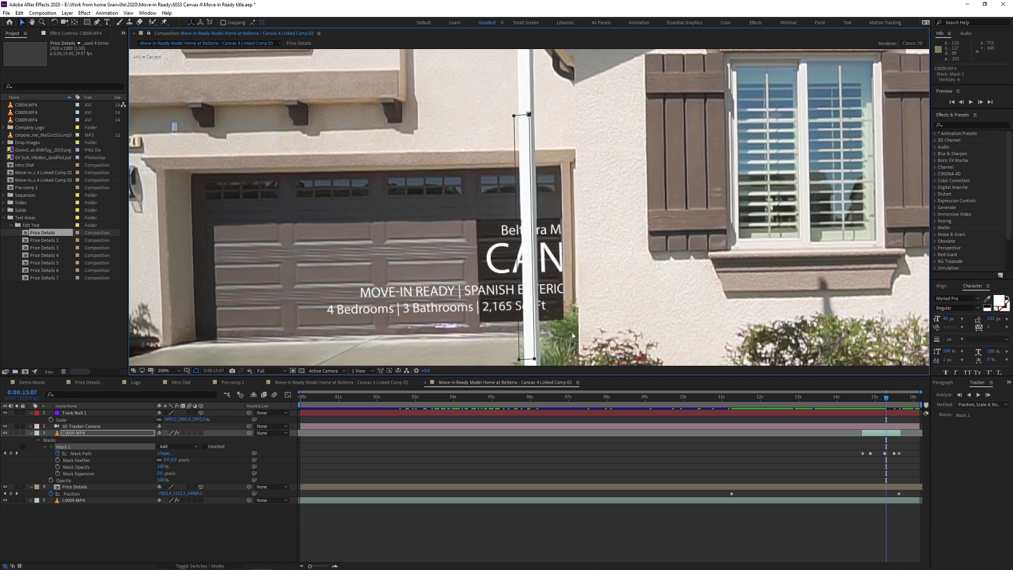
key(Page_Down)
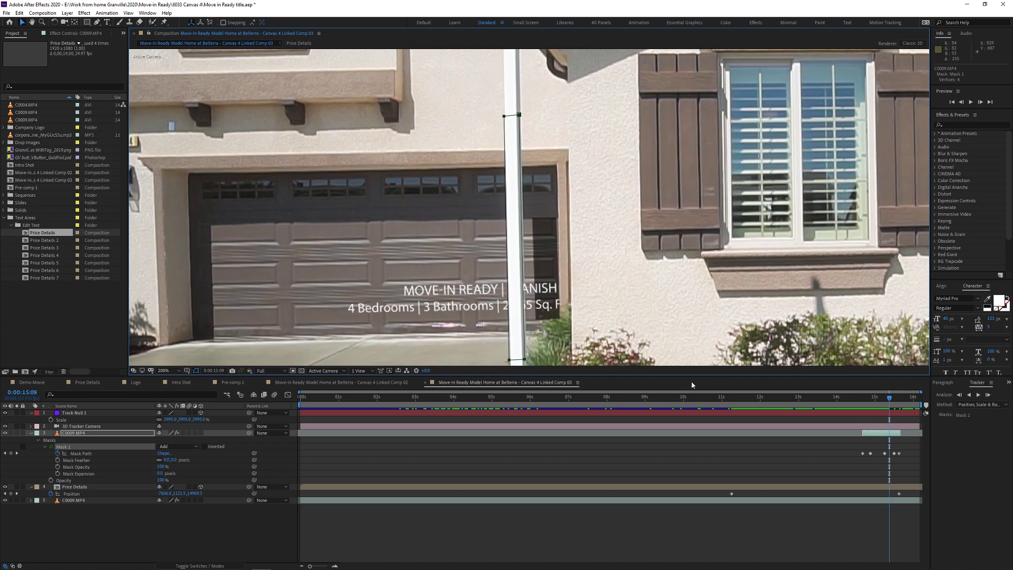
Step: Pull the mask's top corner back onto the flagpole where it slips and recheck frames
key(Page_Up)
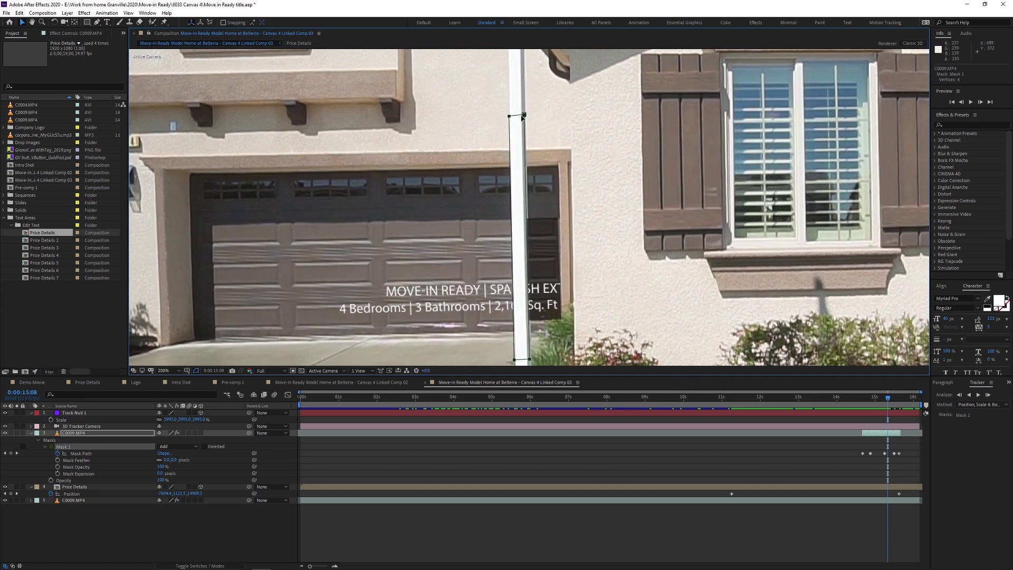
drag(522, 118, 522, 118)
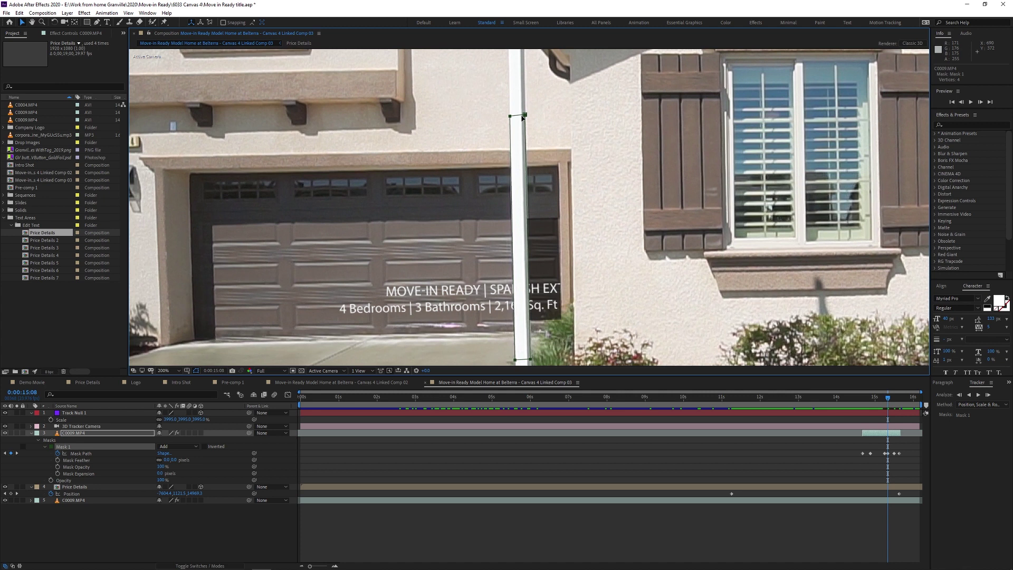
key(Page_Down)
key(Page_Down)
key(Page_Down)
key(Page_Down)
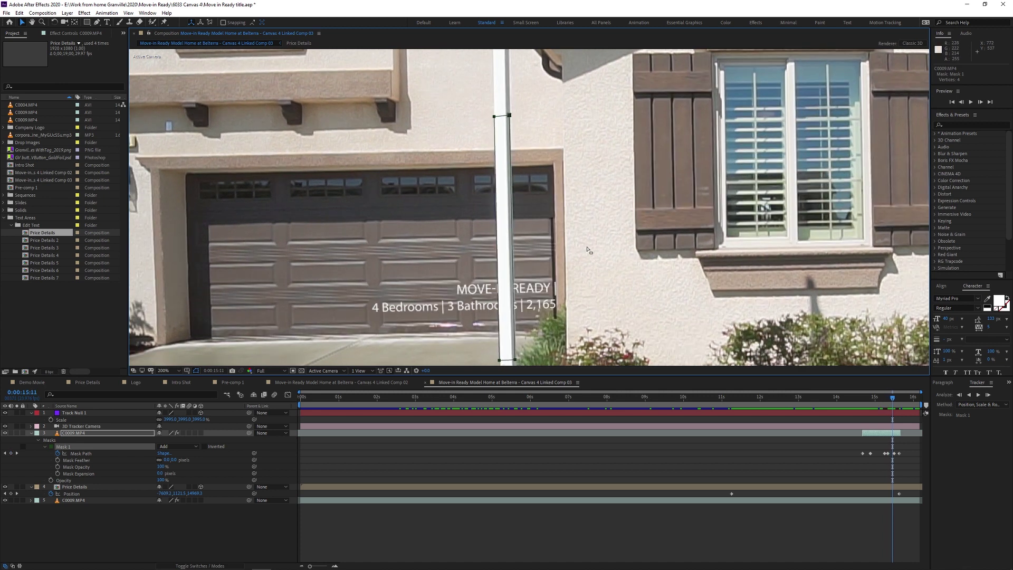
key(Page_Down)
key(Page_Down)
key(Page_Down)
key(Page_Down)
key(Page_Down)
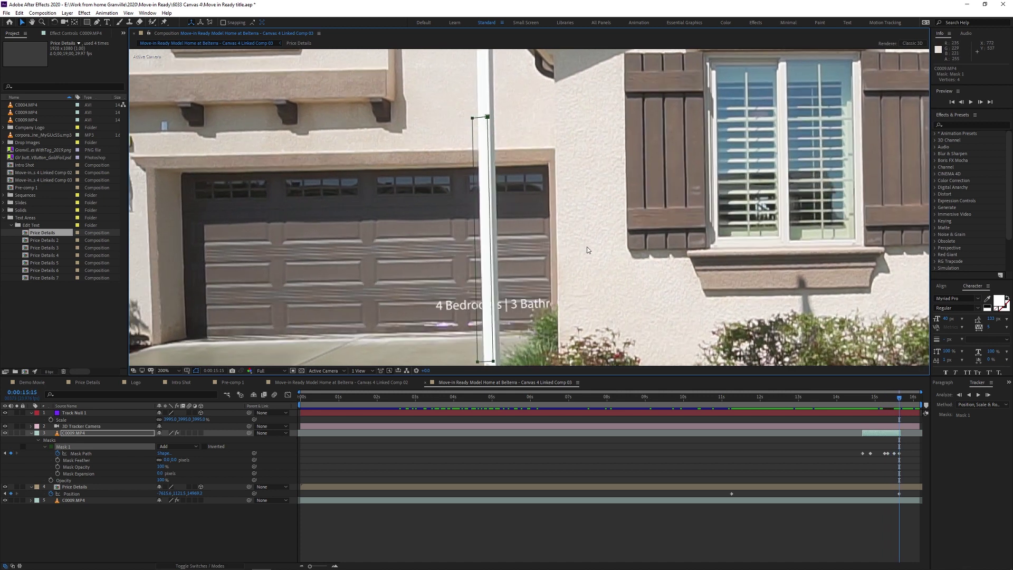
key(Page_Up)
key(Page_Up)
key(Page_Up)
key(Page_Up)
key(Page_Up)
key(Page_Up)
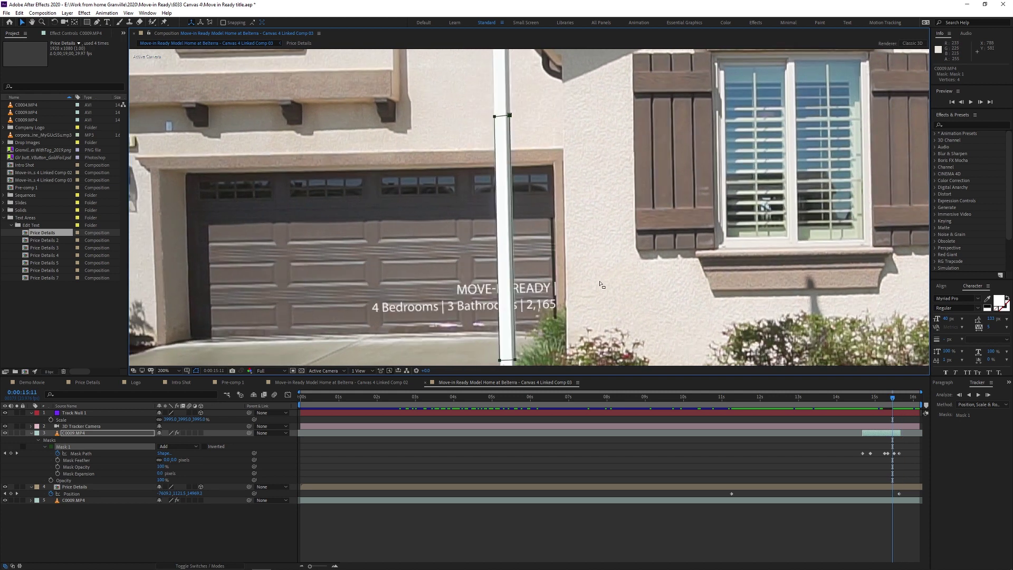
key(Page_Up)
key(Page_Up)
key(Page_Up)
key(Page_Up)
key(Page_Up)
key(Page_Up)
key(Page_Up)
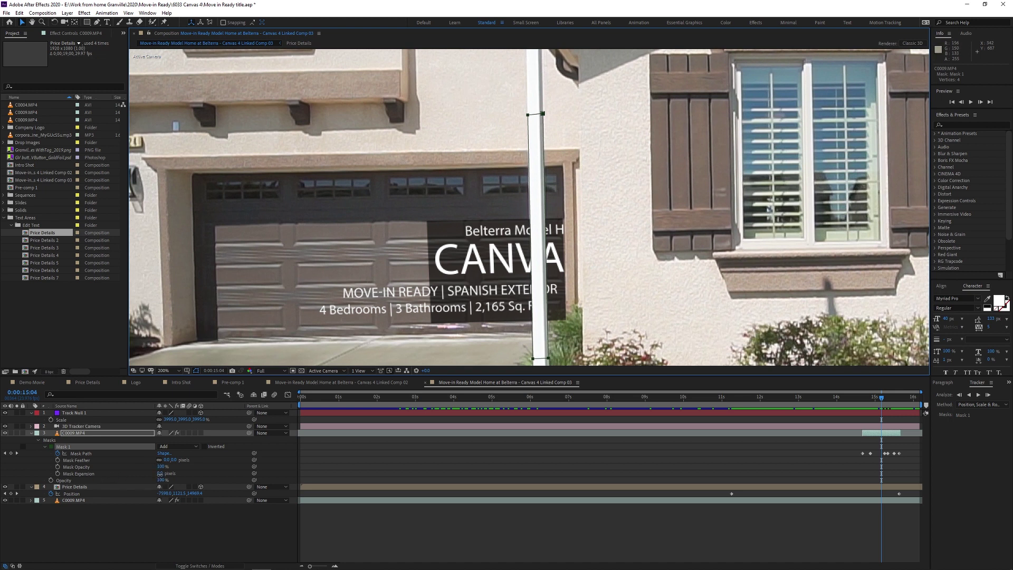
Step: Try a small Mask Expansion on the flagpole mask, then reset and undo it
drag(161, 473, 160, 474)
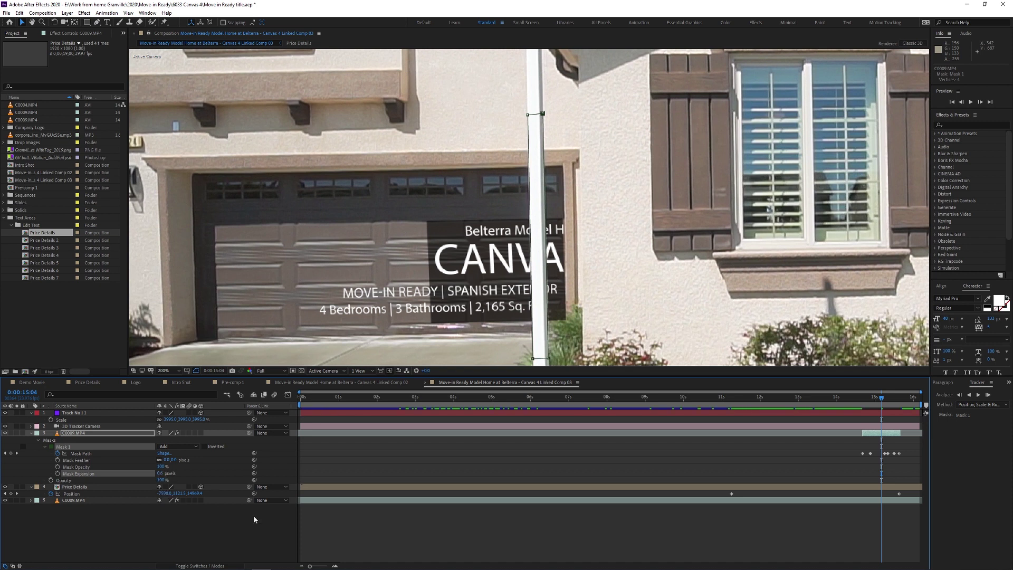
click(321, 530)
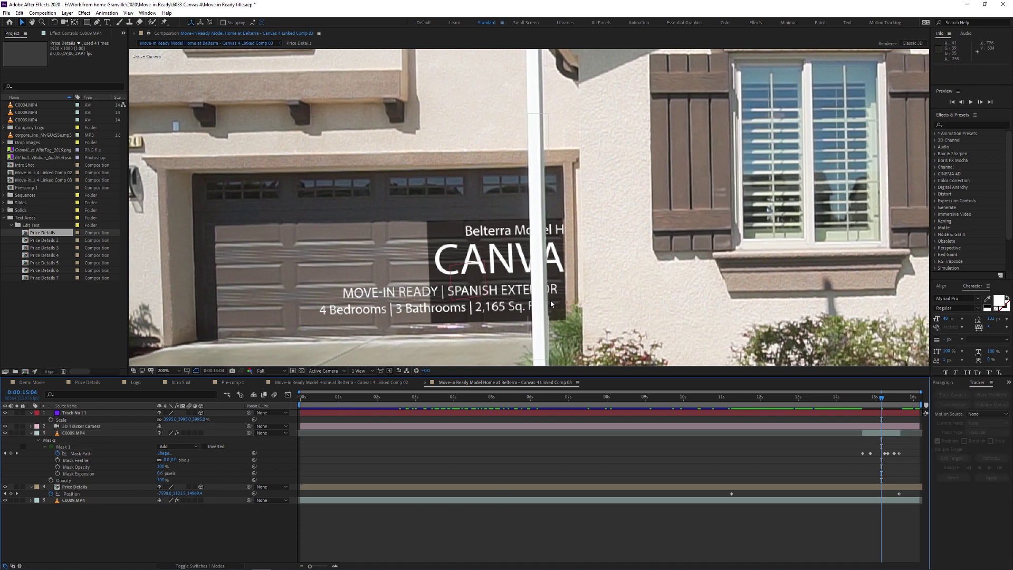
click(84, 469)
mouse_move(160, 473)
mouse_down()
mouse_move(174, 473)
mouse_move(160, 473)
mouse_up()
click(544, 536)
scroll(530, 223, up, 2)
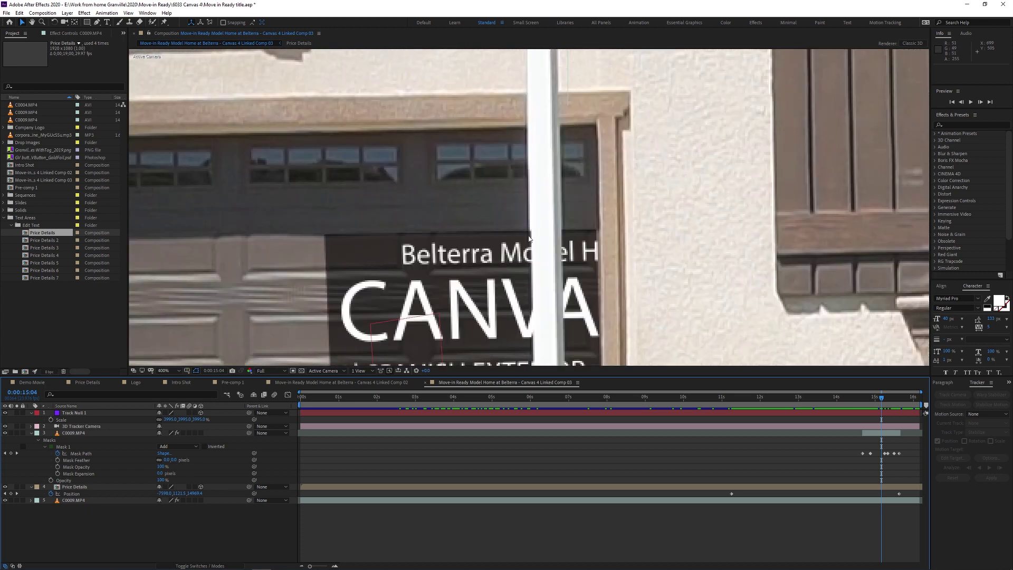
scroll(528, 238, up, 2)
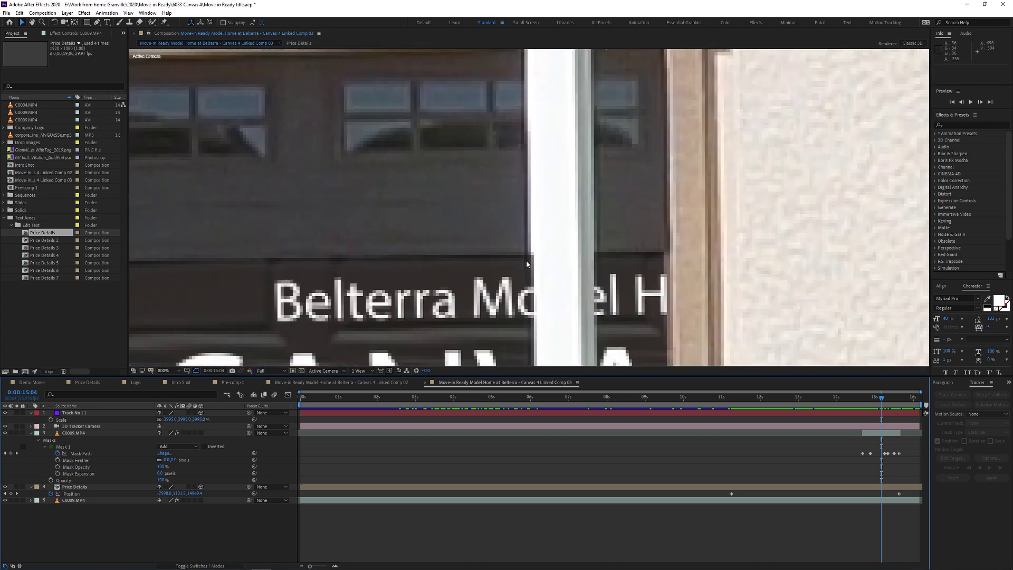
scroll(535, 258, down, 6)
key(ctrl+z)
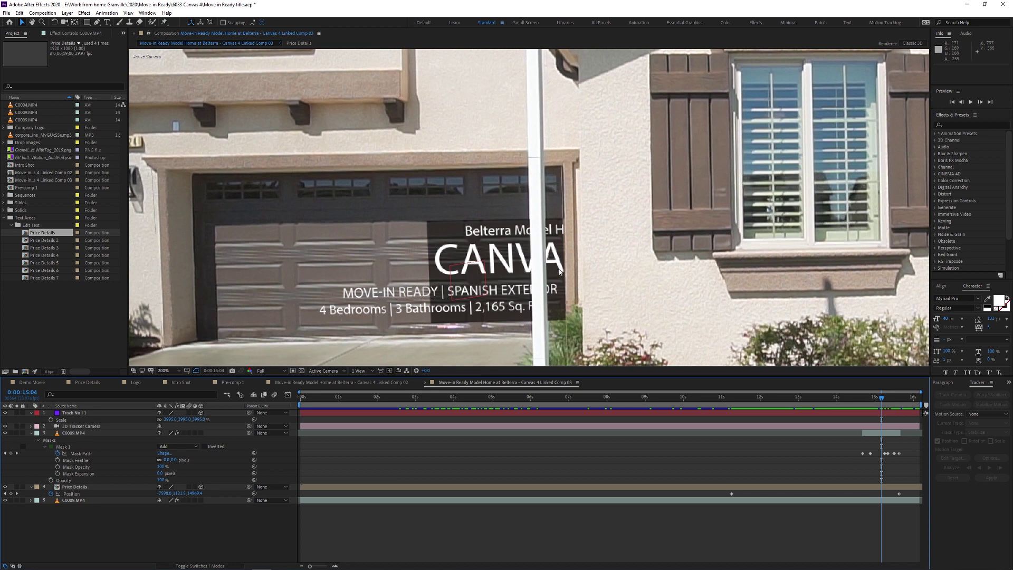
click(583, 533)
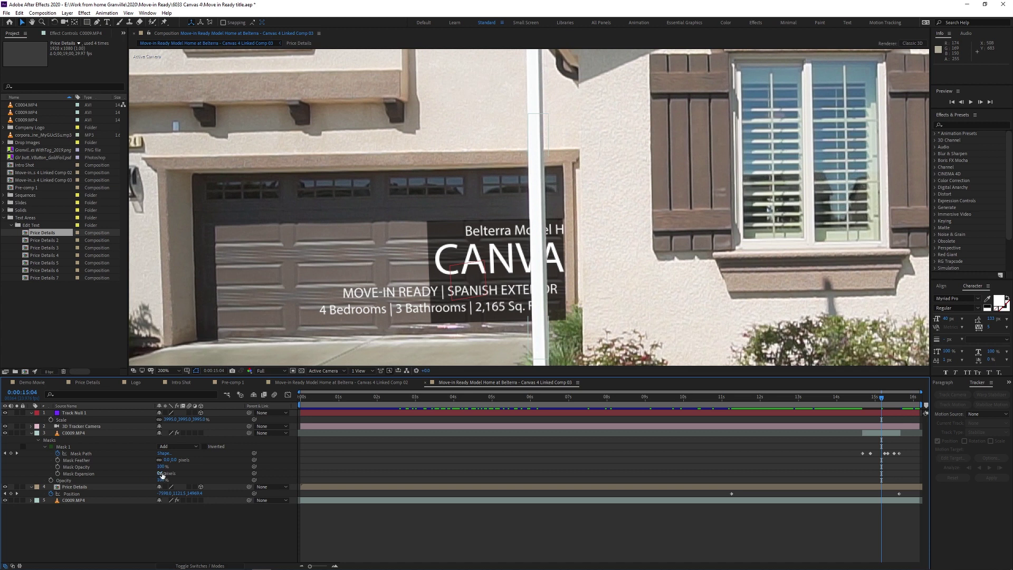
Step: Set Mask Expansion to 0.6 px and Mask Feather to 3, then down to 1 px
drag(162, 475, 167, 467)
text(3)
key(Return)
click(536, 530)
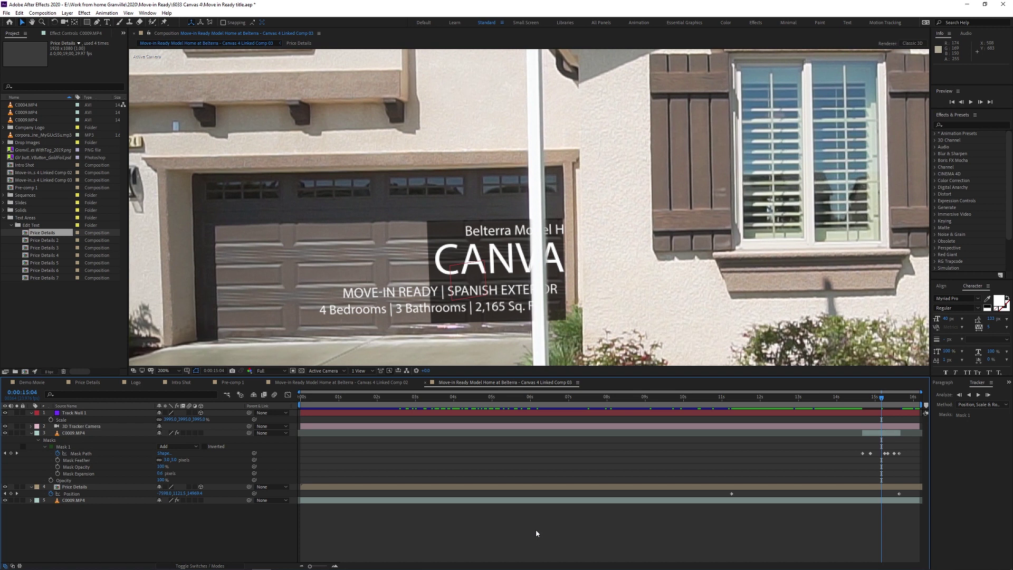
drag(164, 463, 163, 463)
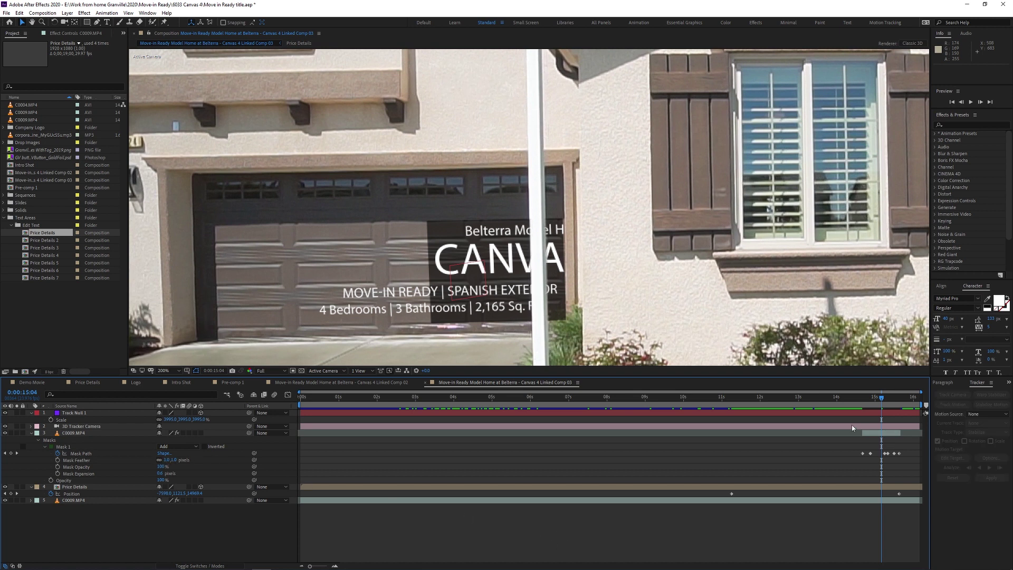
Step: Scrub the timeline and preview the full shot to check the pole over the title
drag(867, 399, 886, 400)
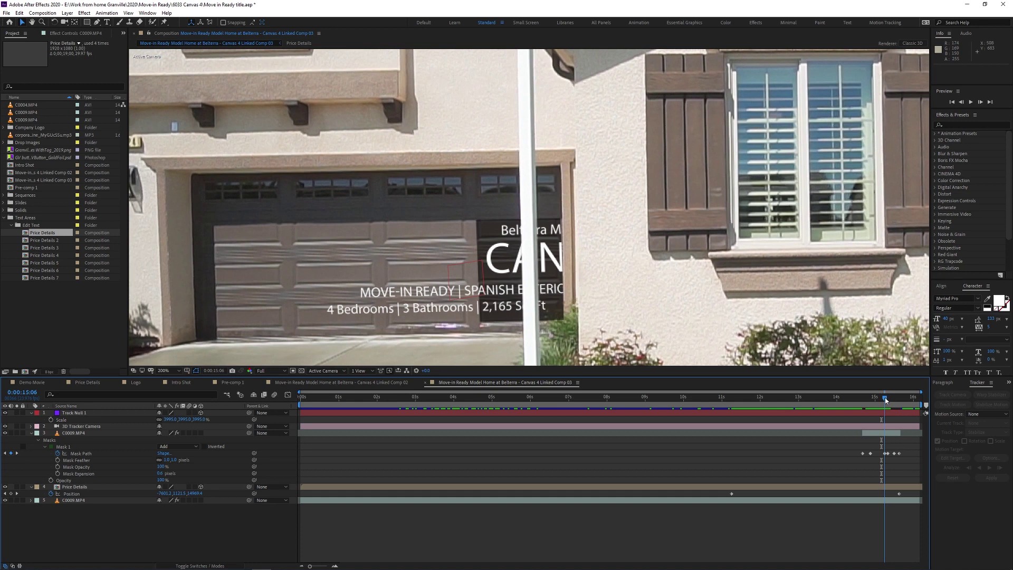
key(shift+slash)
key(space)
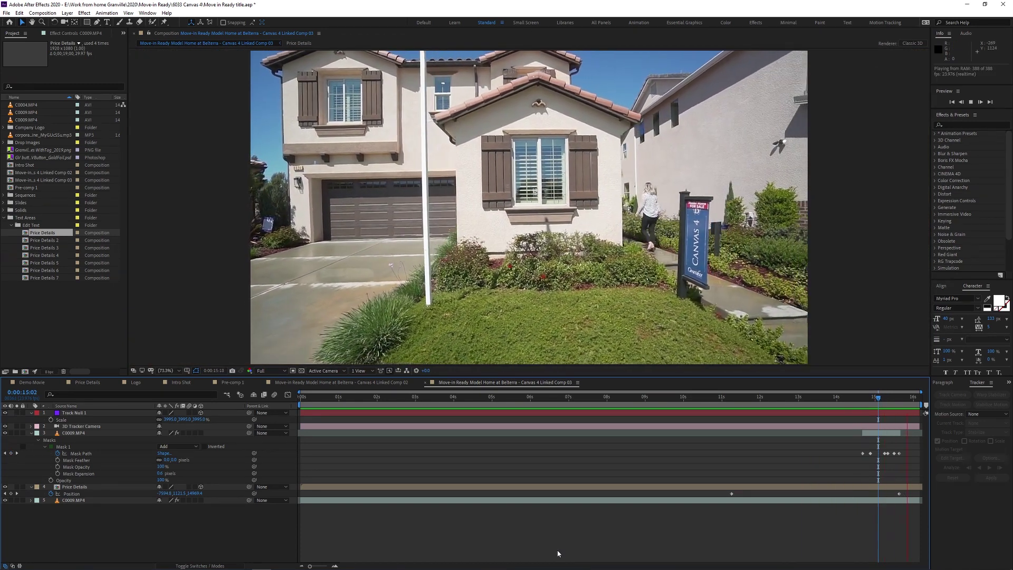
Step: Scrub through the shot to check CANVAS 4 stays tracked on the garage door behind the flagpole
drag(477, 399, 726, 407)
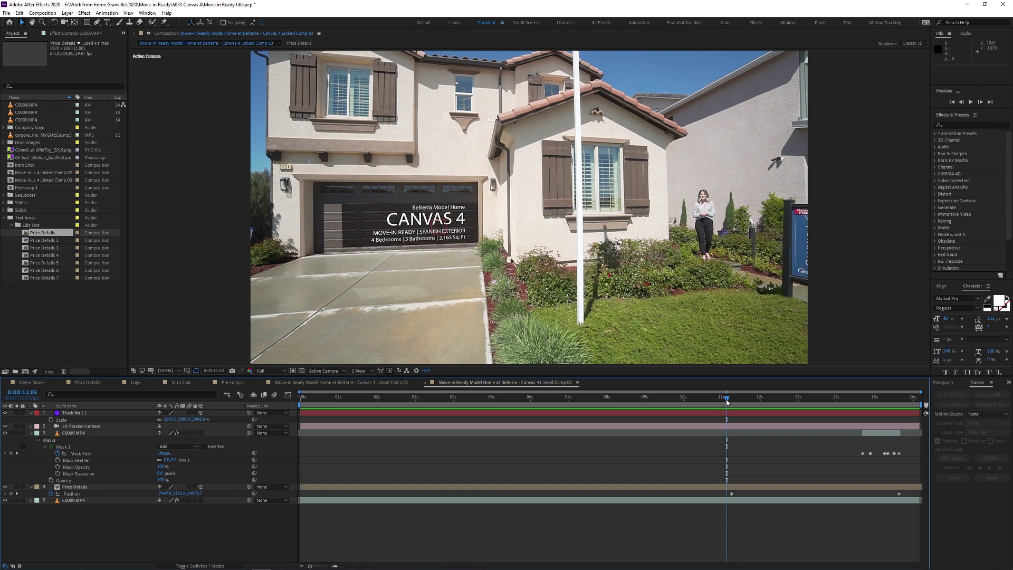
drag(728, 401, 363, 403)
mouse_move(382, 437)
mouse_down()
mouse_move(867, 423)
mouse_move(554, 410)
mouse_move(357, 428)
mouse_move(854, 430)
mouse_move(388, 449)
mouse_up()
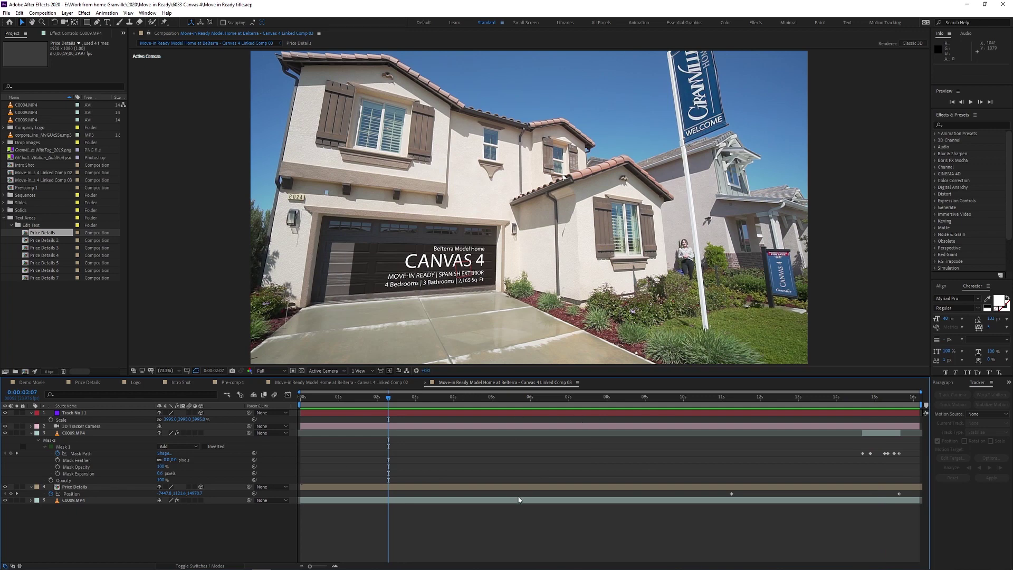